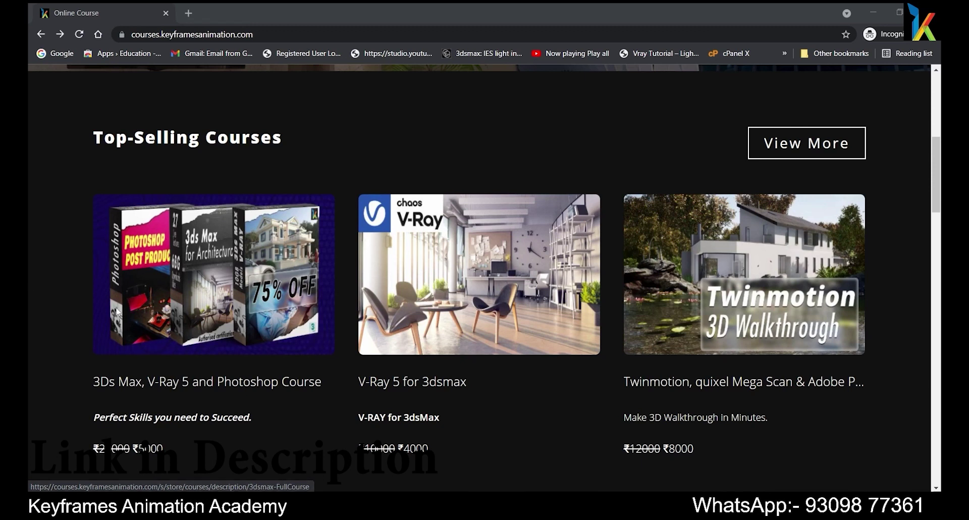
Open the 3Ds Max, V-Ray 5 and Photoshop Course page and scroll through its description
{"action": "left_click", "coordinate": [207, 291]}
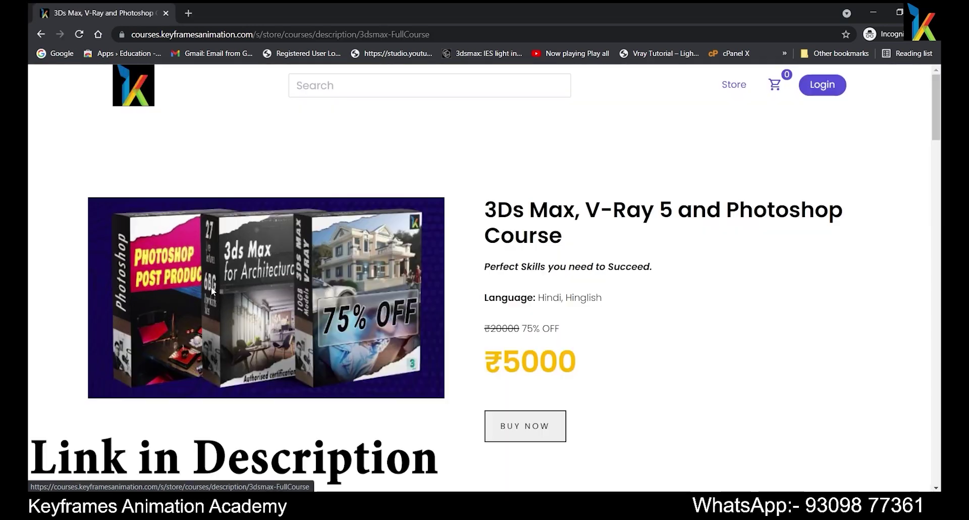
{"action": "scroll", "coordinate": [593, 313], "scroll_direction": "down", "scroll_amount": 3}
{"action": "scroll", "coordinate": [593, 313], "scroll_direction": "down", "scroll_amount": 3}
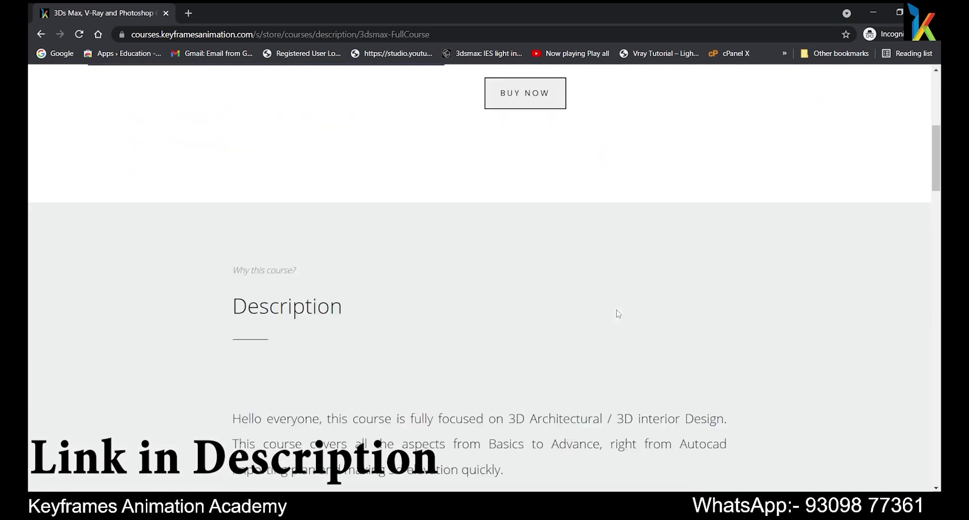
{"action": "scroll", "coordinate": [617, 314], "scroll_direction": "down", "scroll_amount": 2}
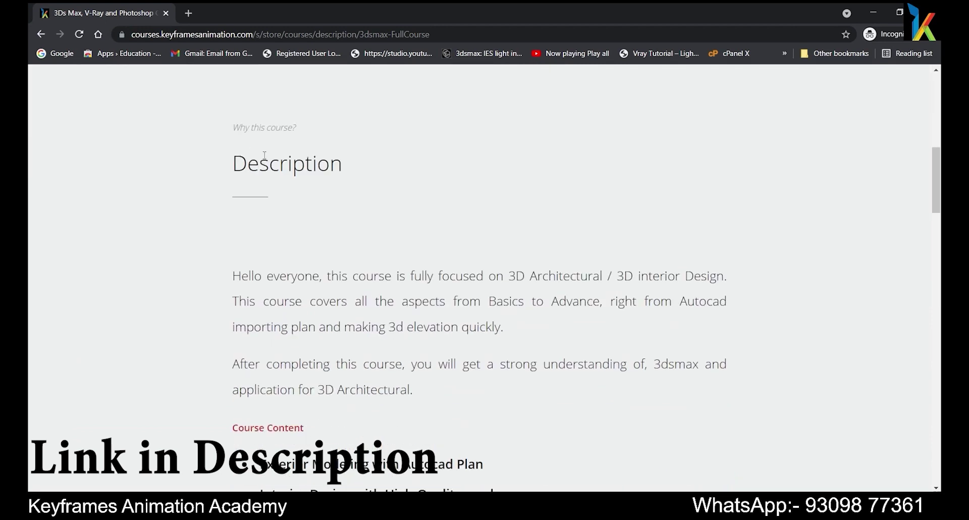
{"action": "scroll", "coordinate": [632, 238], "scroll_direction": "down", "scroll_amount": 5}
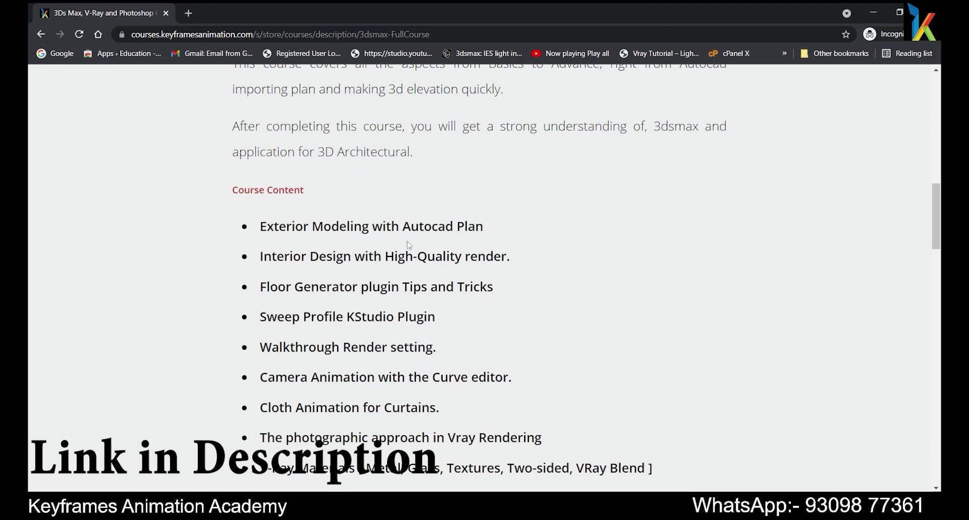
Highlight course topics: Exterior Modeling, Interior Design, Floor Generator, Sweep Profile, Walkthrough, Camera Animation, V-Ray photographic rendering
{"action": "left_click_drag", "start_coordinate": [259, 227], "coordinate": [372, 227]}
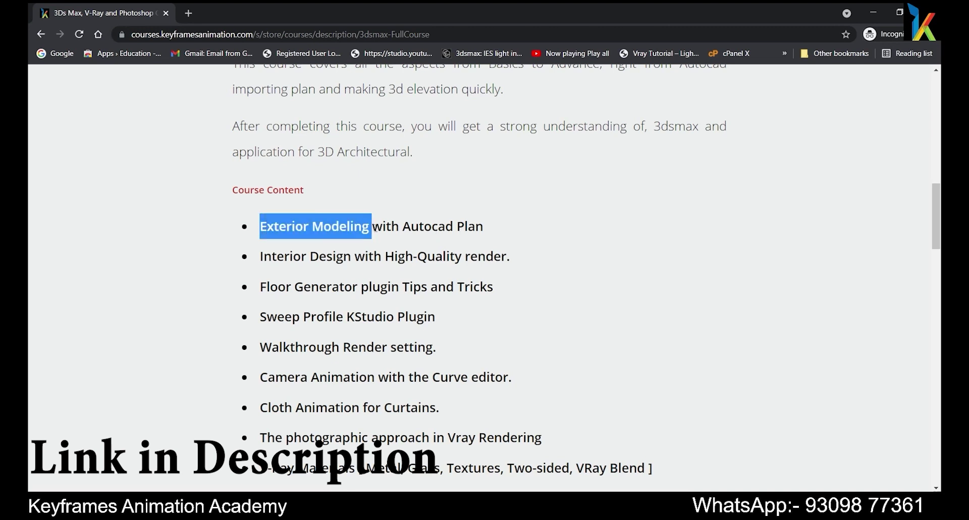
{"action": "left_click_drag", "start_coordinate": [260, 257], "coordinate": [377, 255]}
{"action": "left_click_drag", "start_coordinate": [260, 286], "coordinate": [409, 286]}
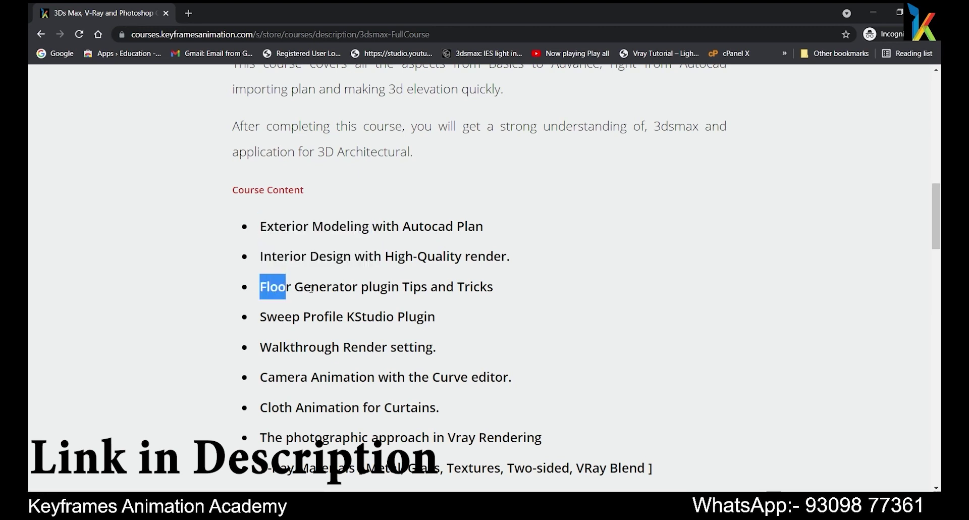
{"action": "left_click_drag", "start_coordinate": [277, 316], "coordinate": [376, 318]}
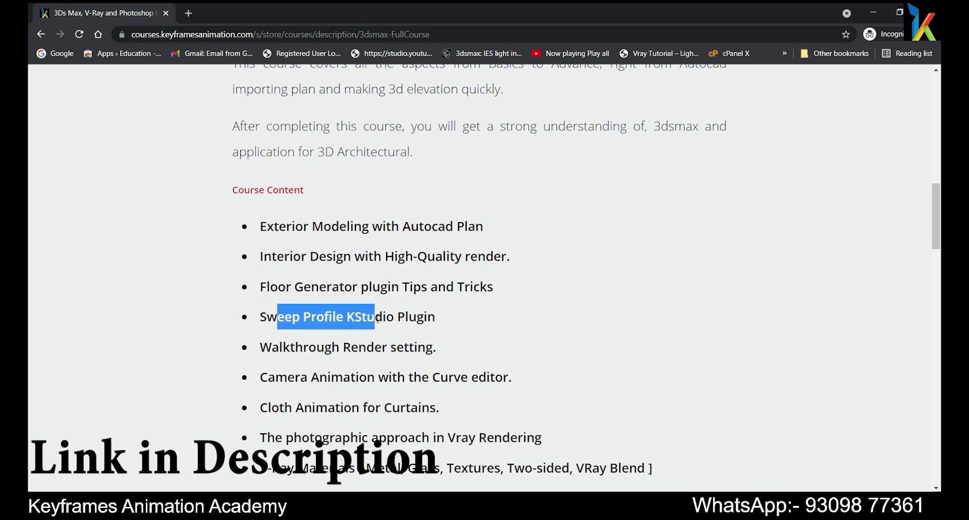
{"action": "left_click_drag", "start_coordinate": [260, 347], "coordinate": [374, 347]}
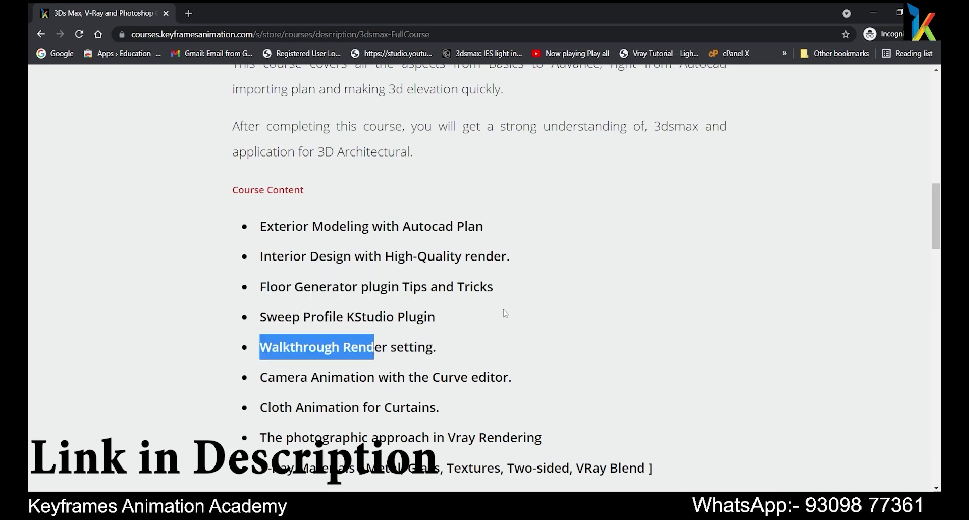
{"action": "scroll", "coordinate": [505, 313], "scroll_direction": "down", "scroll_amount": 1}
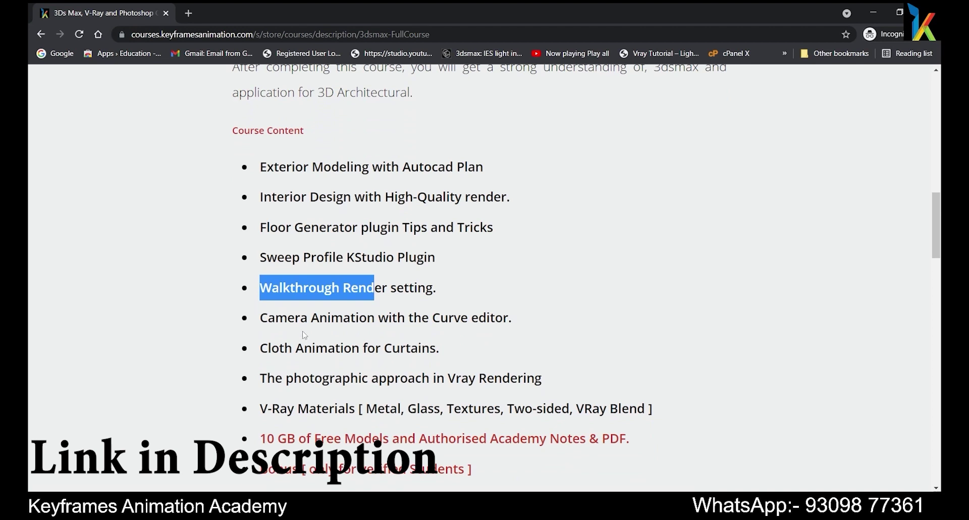
{"action": "left_click_drag", "start_coordinate": [261, 317], "coordinate": [379, 317]}
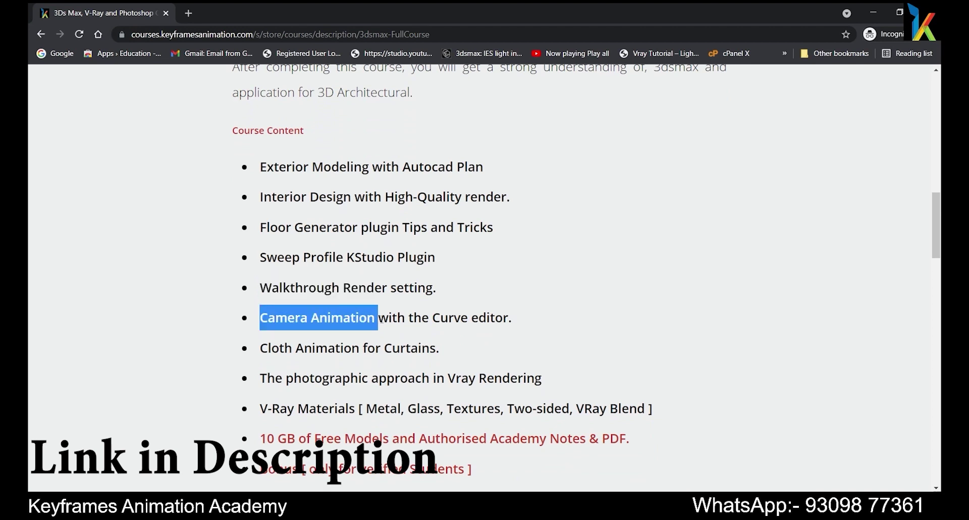
{"action": "scroll", "coordinate": [369, 318], "scroll_direction": "down", "scroll_amount": 1}
{"action": "left_click_drag", "start_coordinate": [284, 289], "coordinate": [400, 289]}
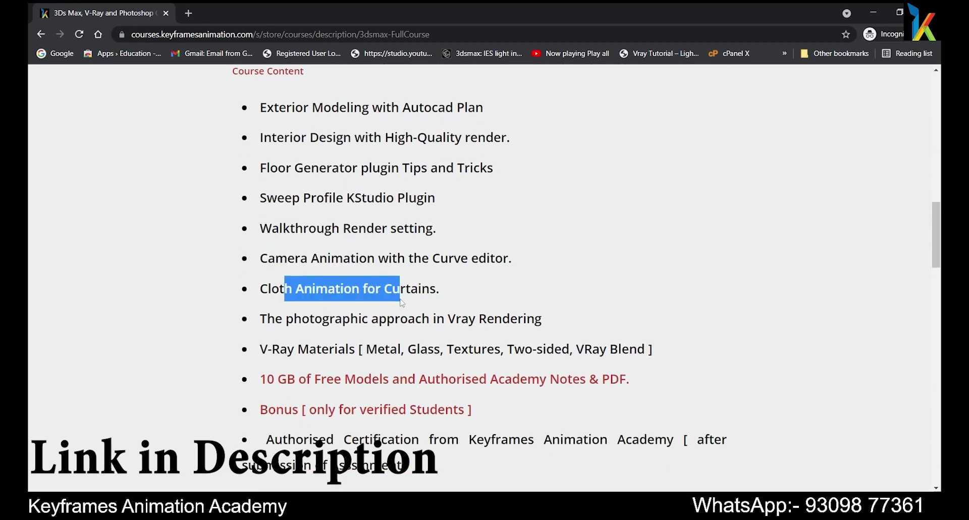
{"action": "left_click_drag", "start_coordinate": [275, 318], "coordinate": [429, 336]}
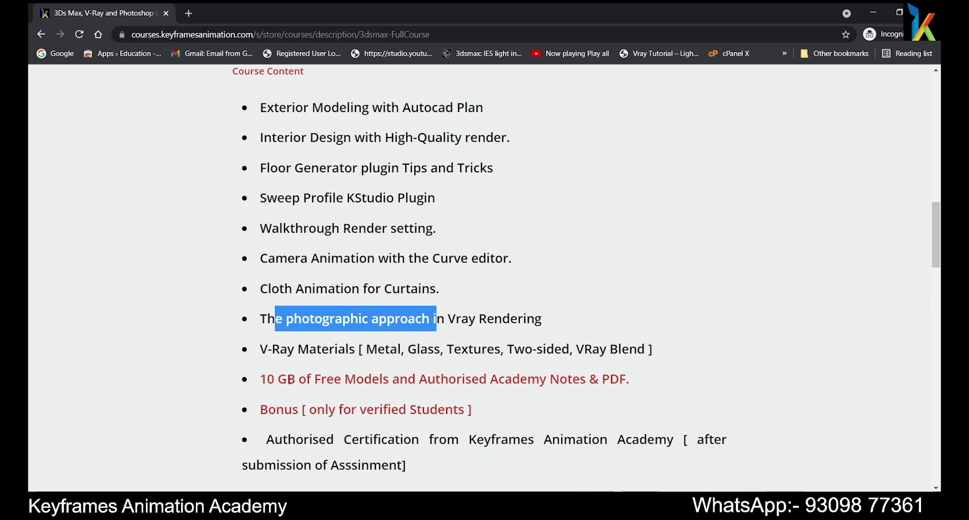
Highlight the 10 GB Free Models and Authorised Certification lines in Package Contents
{"action": "left_click", "coordinate": [291, 379]}
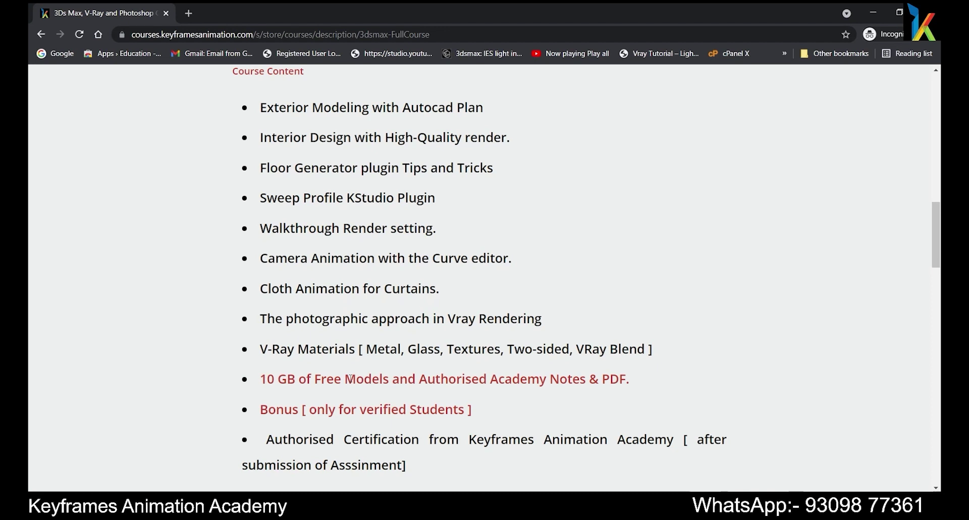
{"action": "left_click_drag", "start_coordinate": [260, 378], "coordinate": [403, 381]}
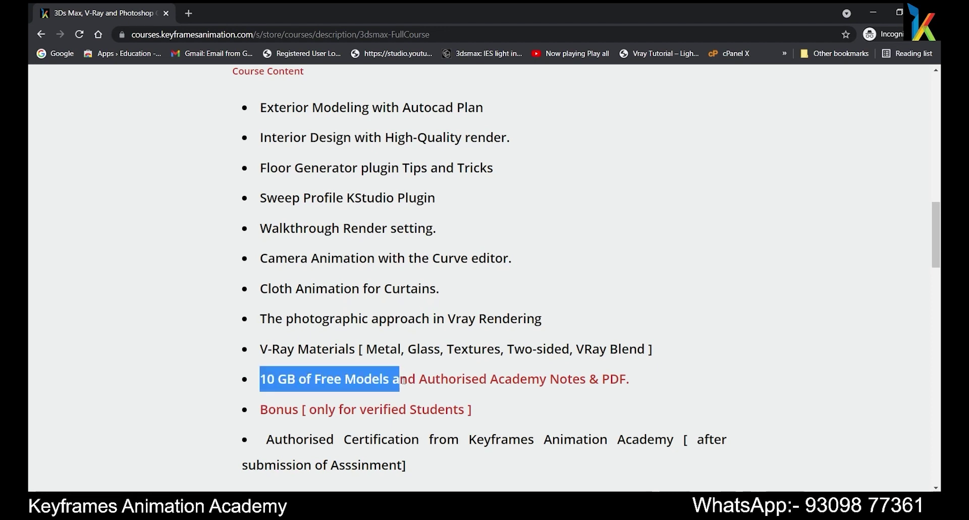
{"action": "left_click_drag", "start_coordinate": [403, 381], "coordinate": [515, 382]}
{"action": "left_click", "coordinate": [574, 384]}
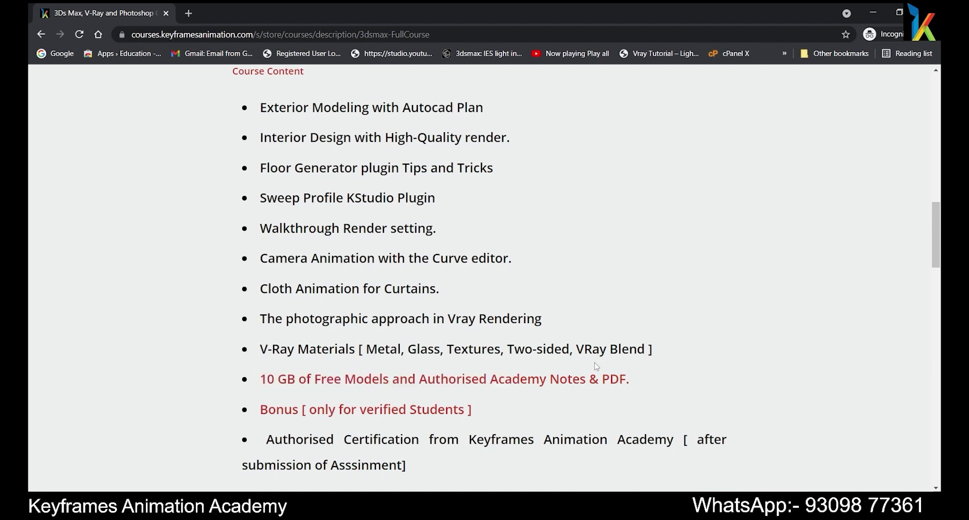
{"action": "scroll", "coordinate": [597, 367], "scroll_direction": "down", "scroll_amount": 1}
{"action": "left_click_drag", "start_coordinate": [266, 380], "coordinate": [693, 380]}
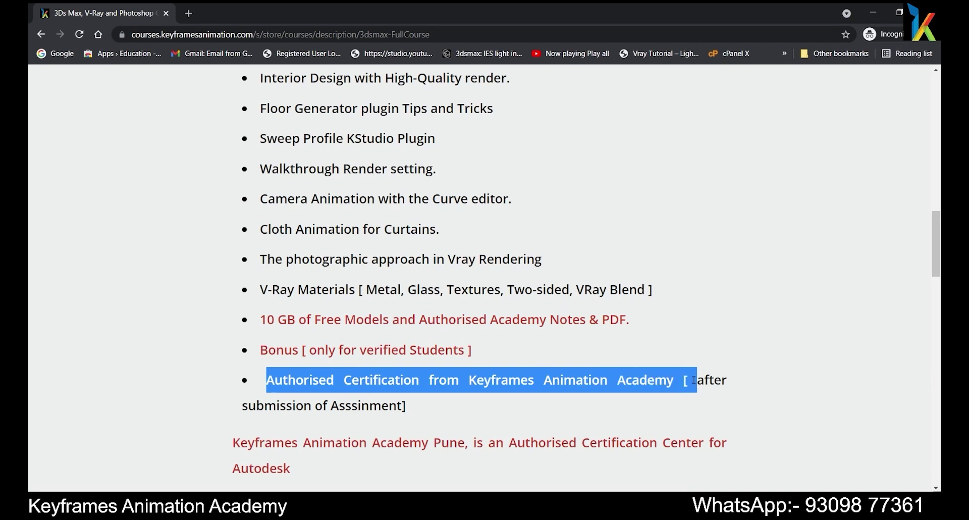
{"action": "left_click", "coordinate": [638, 316]}
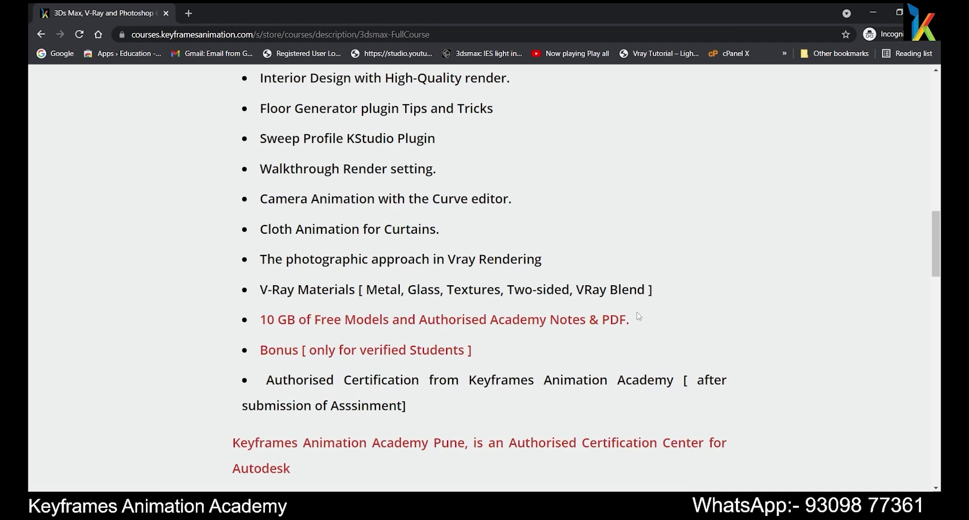
{"action": "scroll", "coordinate": [505, 263], "scroll_direction": "down", "scroll_amount": 10}
{"action": "scroll", "coordinate": [392, 212], "scroll_direction": "up", "scroll_amount": 2}
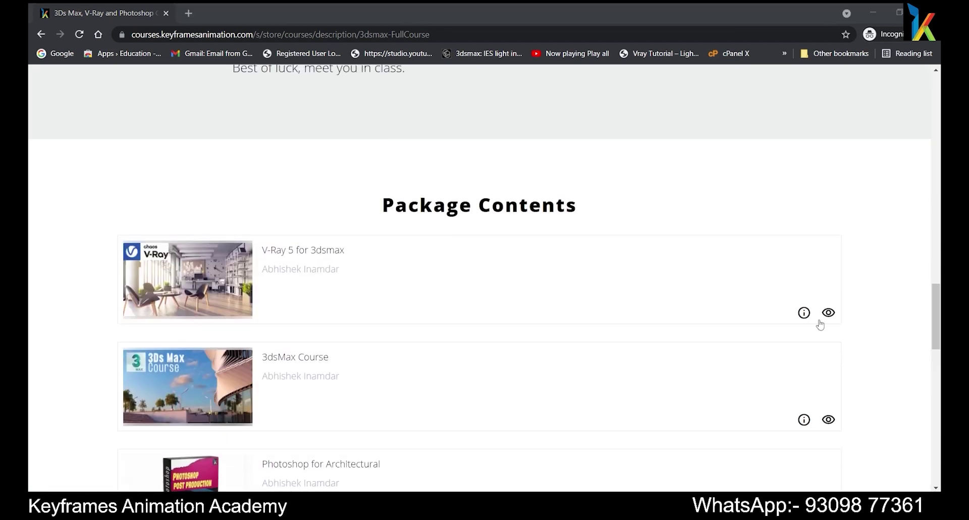
Preview the V-Ray 5 for 3dsmax lesson videos, pausing playback and scrolling the lesson list
{"action": "scroll", "coordinate": [852, 327], "scroll_direction": "down", "scroll_amount": 1}
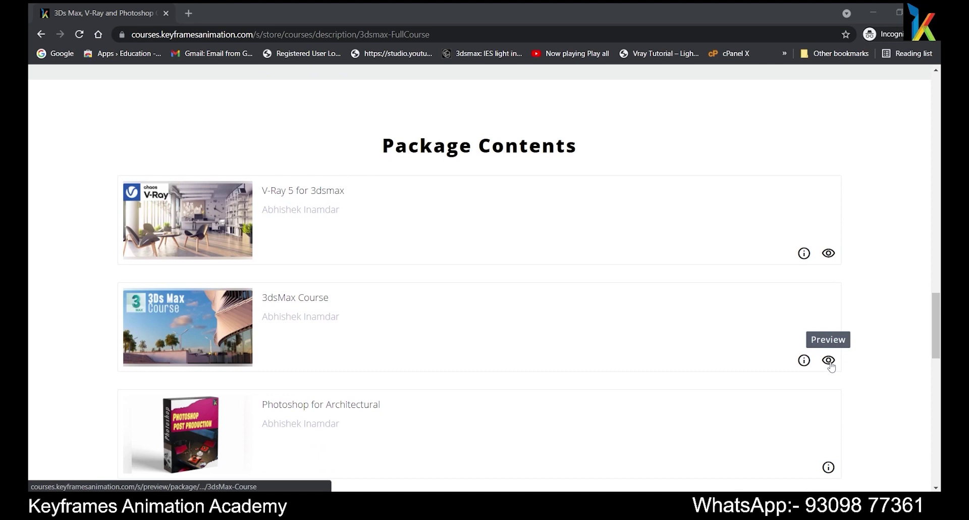
{"action": "left_click", "coordinate": [833, 254]}
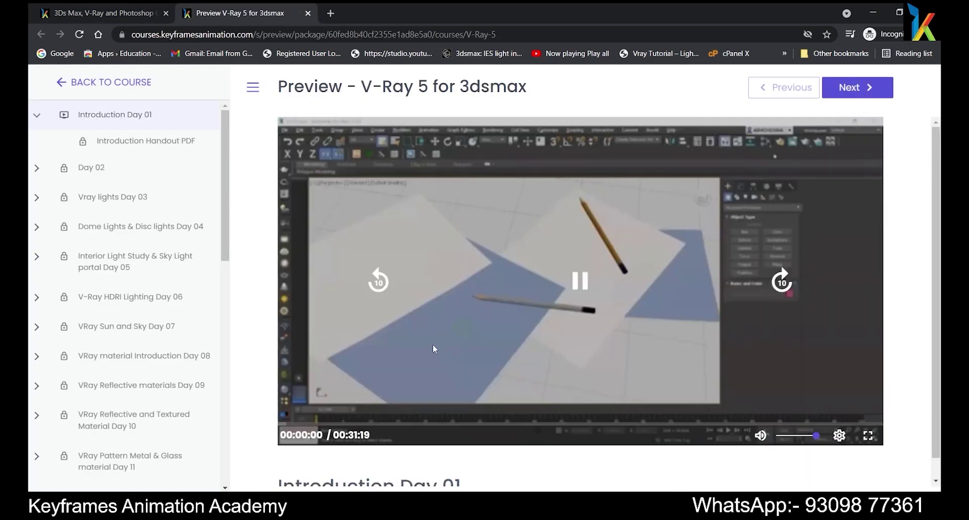
{"action": "left_click", "coordinate": [467, 265]}
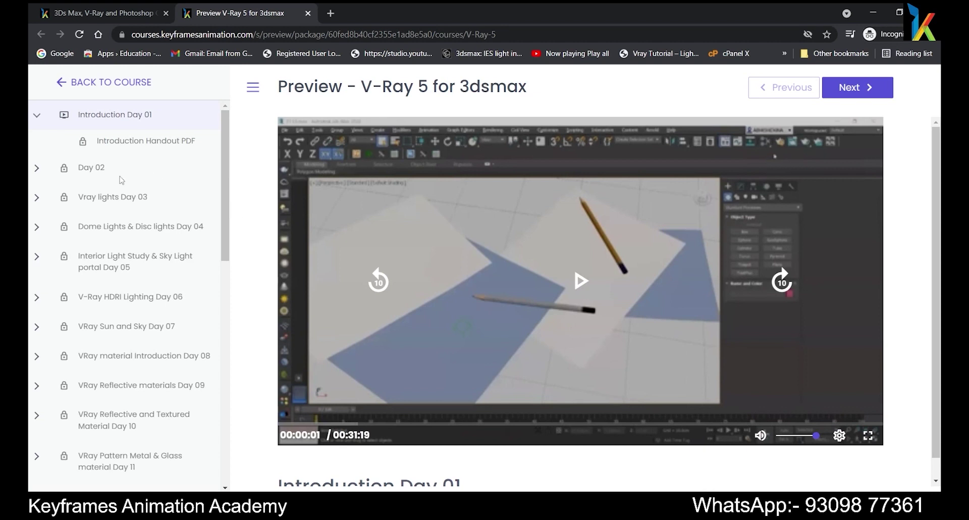
{"action": "mouse_move", "coordinate": [219, 182]}
{"action": "left_mouse_down"}
{"action": "mouse_move", "coordinate": [231, 439]}
{"action": "mouse_move", "coordinate": [235, 163]}
{"action": "left_mouse_up"}
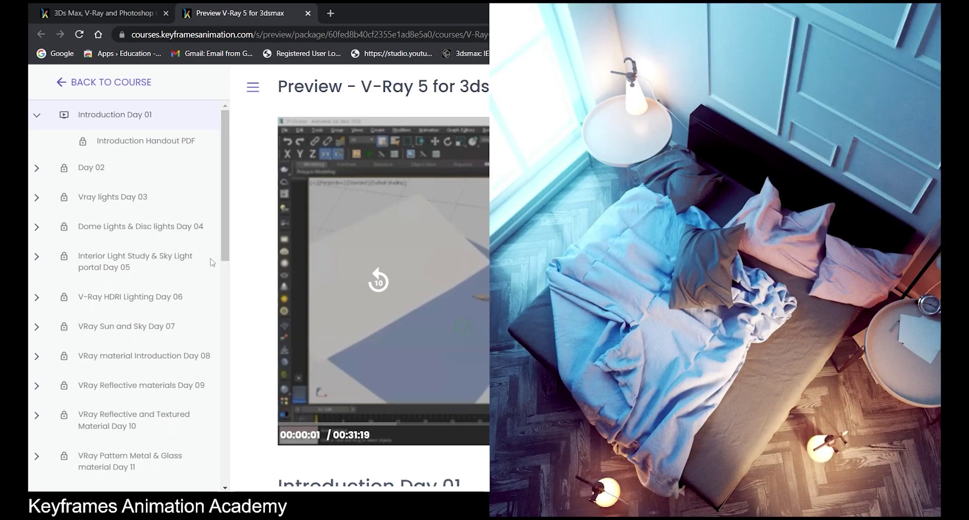
{"action": "scroll", "coordinate": [152, 216], "scroll_direction": "down", "scroll_amount": 3}
{"action": "scroll", "coordinate": [92, 175], "scroll_direction": "down", "scroll_amount": 1}
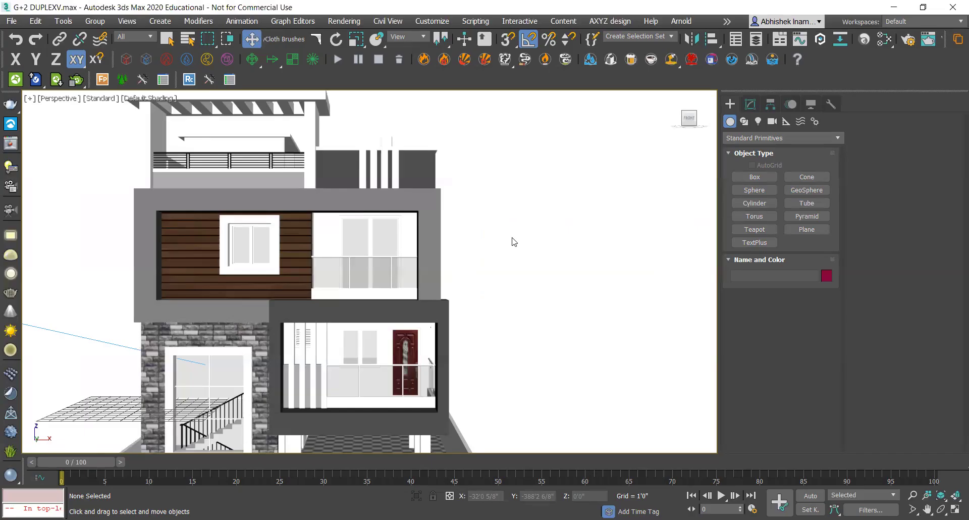
{"action": "key", "text": "8"}
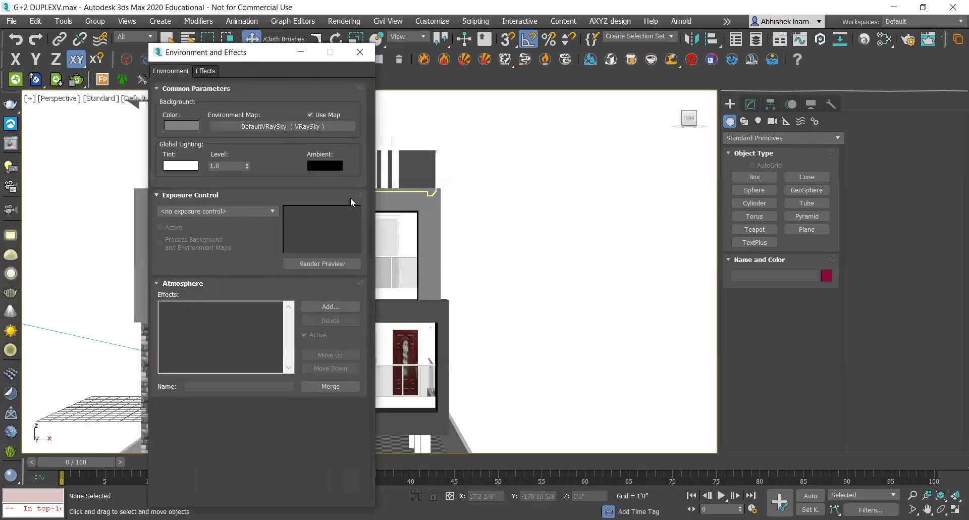
Clear the VRaySky environment map and set the background colour to black (RGB 0,0,0)
{"action": "right_click", "coordinate": [297, 127]}
{"action": "left_click", "coordinate": [303, 158]}
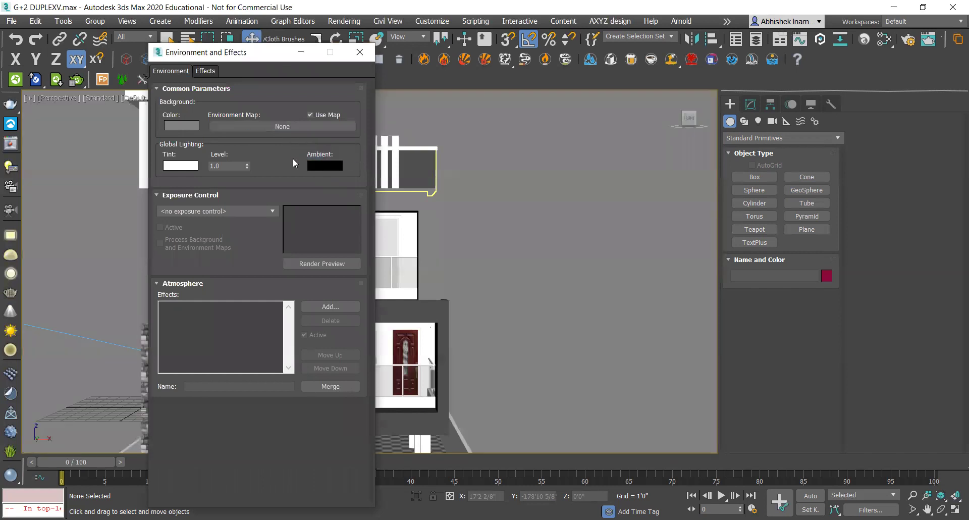
{"action": "left_click", "coordinate": [174, 123]}
{"action": "left_click_drag", "start_coordinate": [207, 120], "coordinate": [207, 168]}
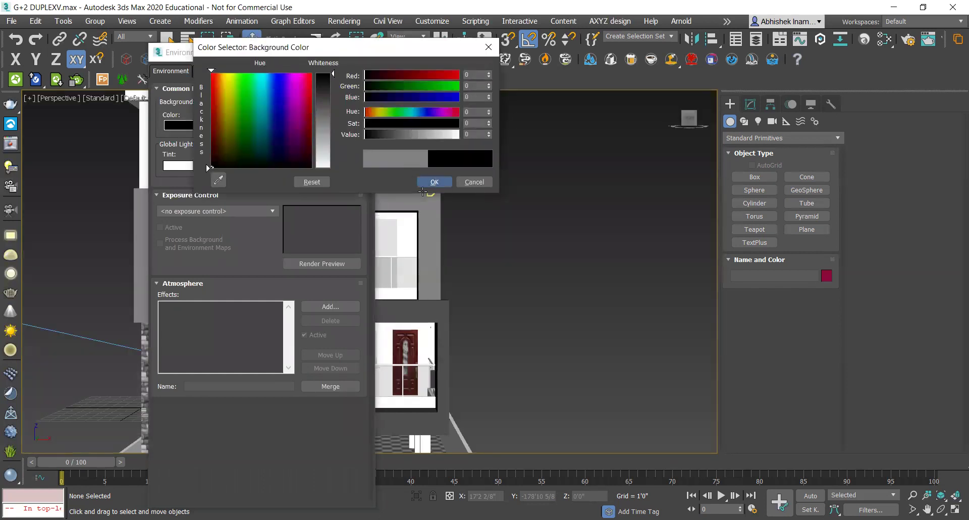
{"action": "left_click", "coordinate": [433, 182]}
{"action": "left_click", "coordinate": [363, 51]}
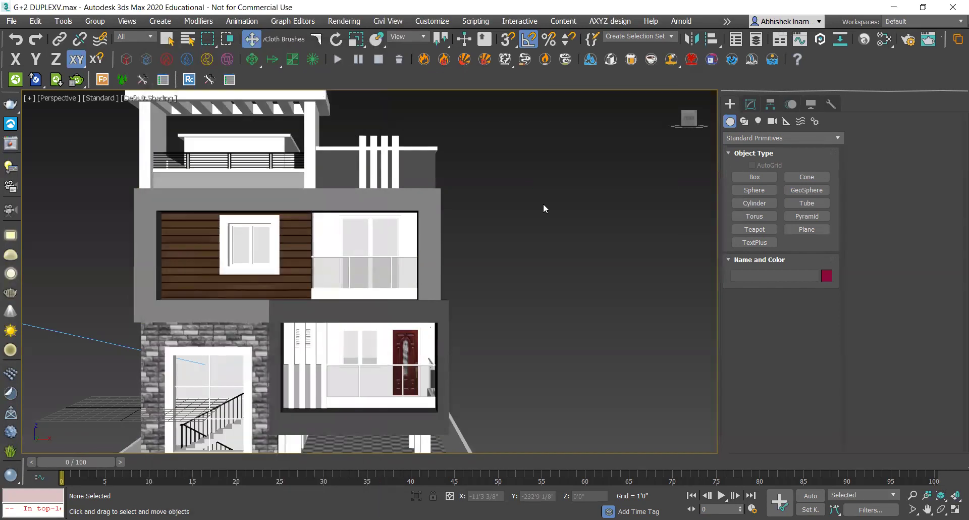
Orbit around the duplex, select the VRaySun001 light and delete it
{"action": "scroll", "coordinate": [543, 203], "scroll_direction": "down", "scroll_amount": 5}
{"action": "scroll", "coordinate": [503, 296], "scroll_direction": "down", "scroll_amount": 3}
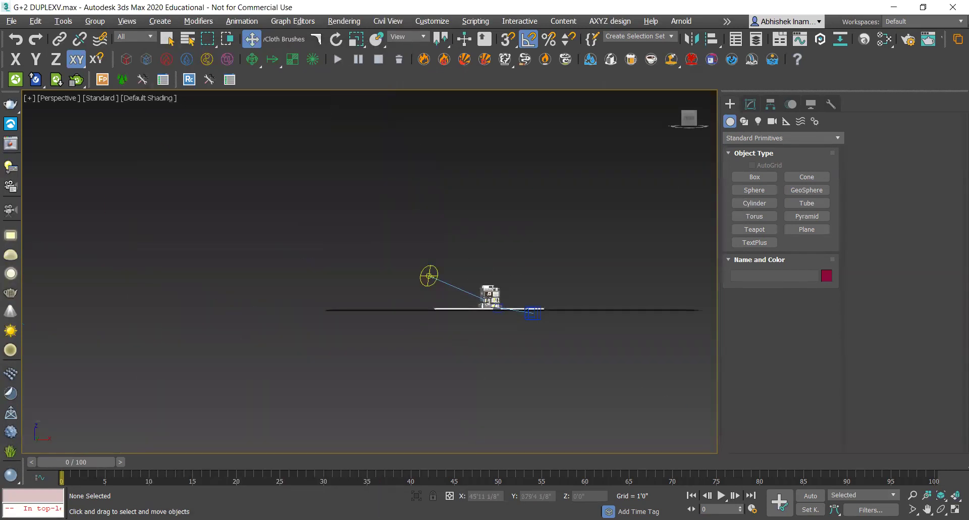
{"action": "middle_click_drag", "start_coordinate": [503, 295], "coordinate": [447, 328], "text": "alt"}
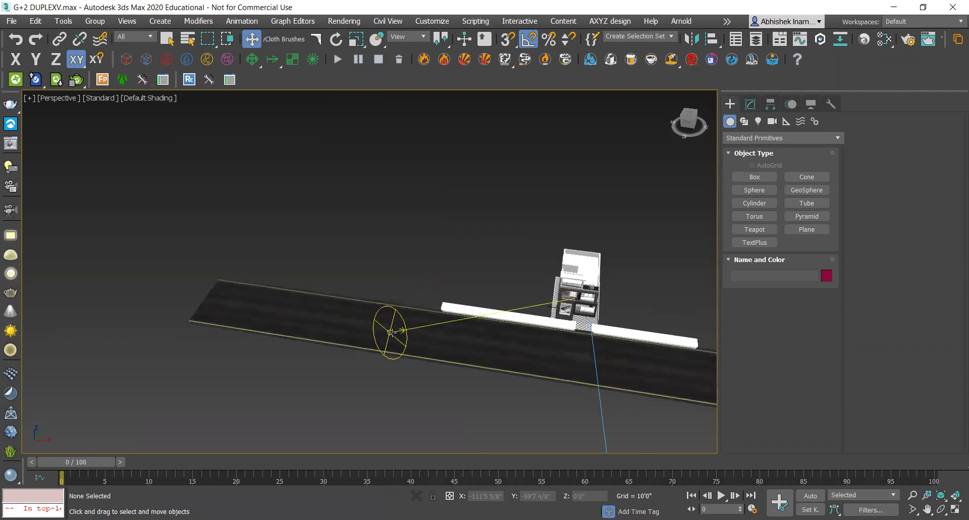
{"action": "left_click", "coordinate": [392, 333]}
{"action": "scroll", "coordinate": [429, 333], "scroll_direction": "up", "scroll_amount": 3}
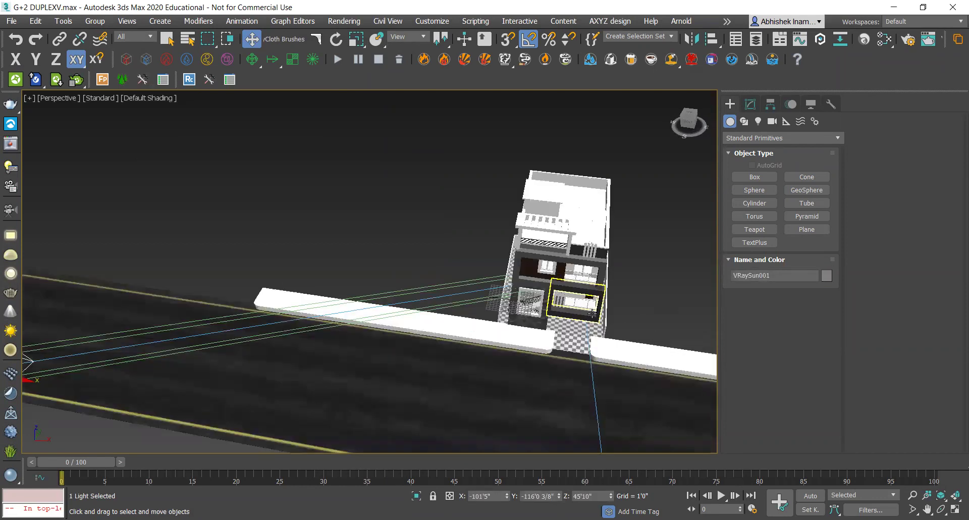
{"action": "scroll", "coordinate": [439, 334], "scroll_direction": "up", "scroll_amount": 3}
{"action": "scroll", "coordinate": [444, 331], "scroll_direction": "down", "scroll_amount": 3}
{"action": "mouse_move", "coordinate": [445, 331]}
{"action": "middle_mouse_down", "text": "alt"}
{"action": "mouse_move", "coordinate": [314, 344]}
{"action": "mouse_move", "coordinate": [475, 320]}
{"action": "middle_mouse_up", "text": "alt"}
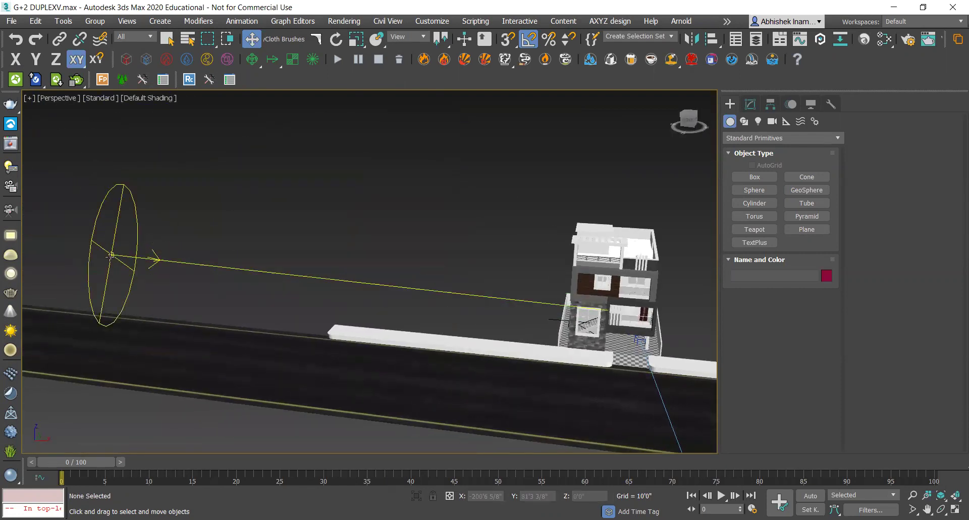
{"action": "middle_click_drag", "start_coordinate": [283, 283], "coordinate": [318, 311], "text": "alt"}
{"action": "key", "text": "Delete"}
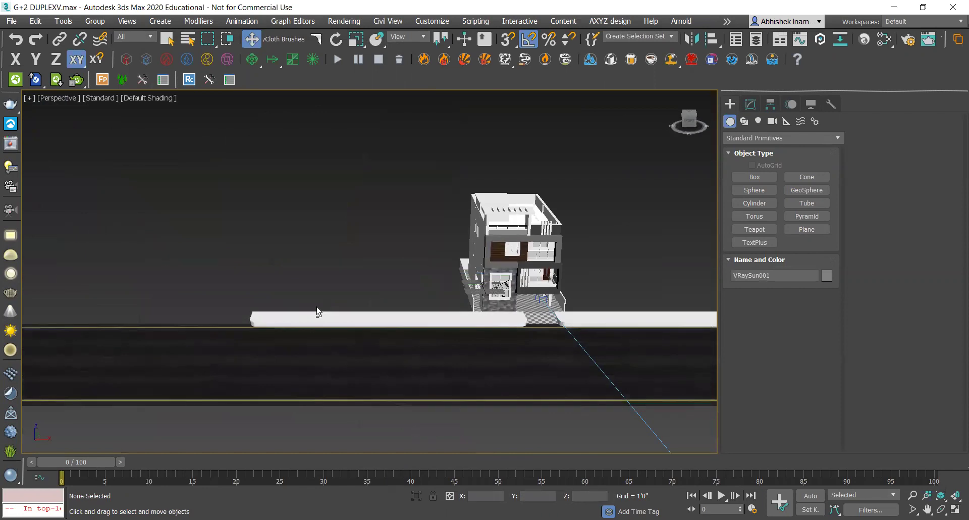
{"action": "mouse_move", "coordinate": [371, 331]}
{"action": "middle_mouse_down", "text": "alt"}
{"action": "mouse_move", "coordinate": [484, 337]}
{"action": "mouse_move", "coordinate": [480, 387]}
{"action": "mouse_move", "coordinate": [411, 378]}
{"action": "mouse_move", "coordinate": [455, 367]}
{"action": "middle_mouse_up", "text": "alt"}
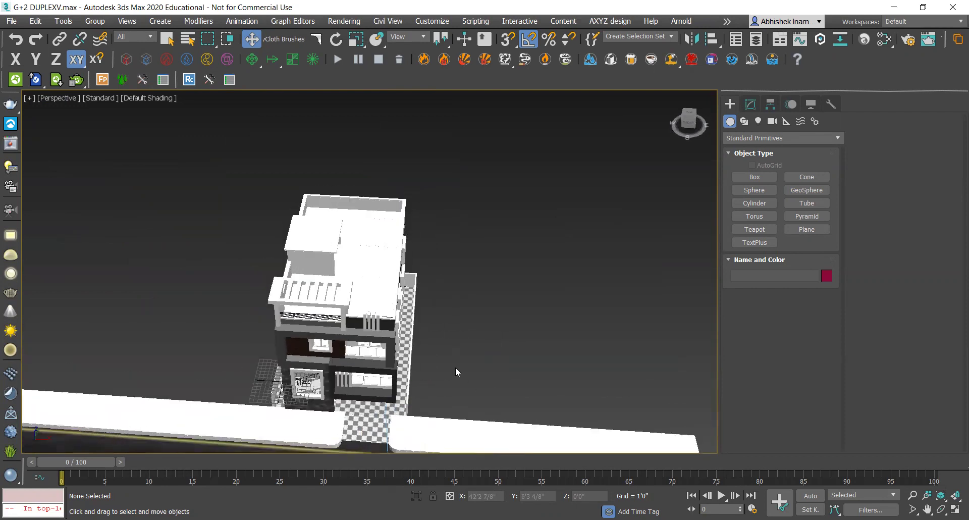
Check the Top view, then return to the VRayCam001 camera view
{"action": "key", "text": "t"}
{"action": "scroll", "coordinate": [488, 328], "scroll_direction": "down", "scroll_amount": 3}
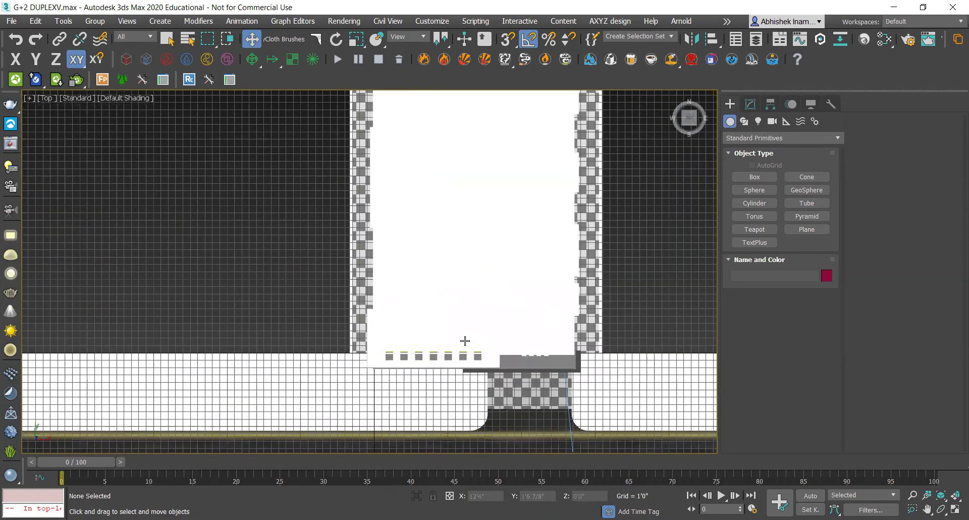
{"action": "scroll", "coordinate": [489, 337], "scroll_direction": "down", "scroll_amount": 2}
{"action": "scroll", "coordinate": [492, 302], "scroll_direction": "down", "scroll_amount": 1}
{"action": "key", "text": "p"}
{"action": "scroll", "coordinate": [524, 357], "scroll_direction": "down", "scroll_amount": 3}
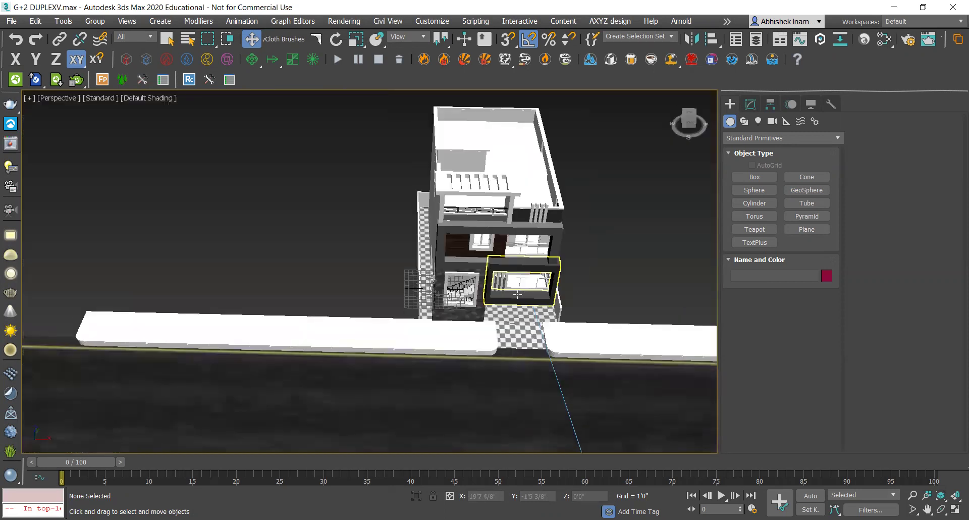
{"action": "key", "text": "c"}
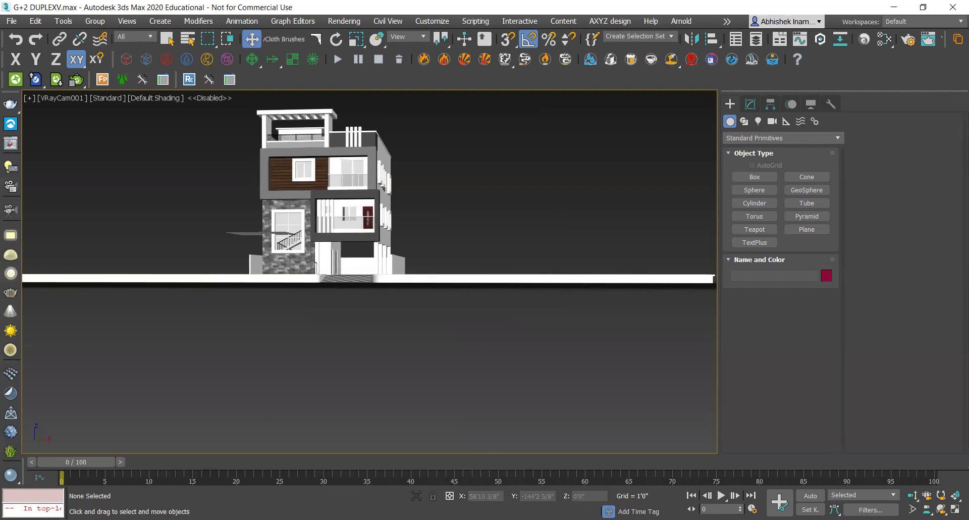
Select PROJWL003, switch to a free Perspective view and orbit to the building's sides
{"action": "left_click", "coordinate": [378, 222]}
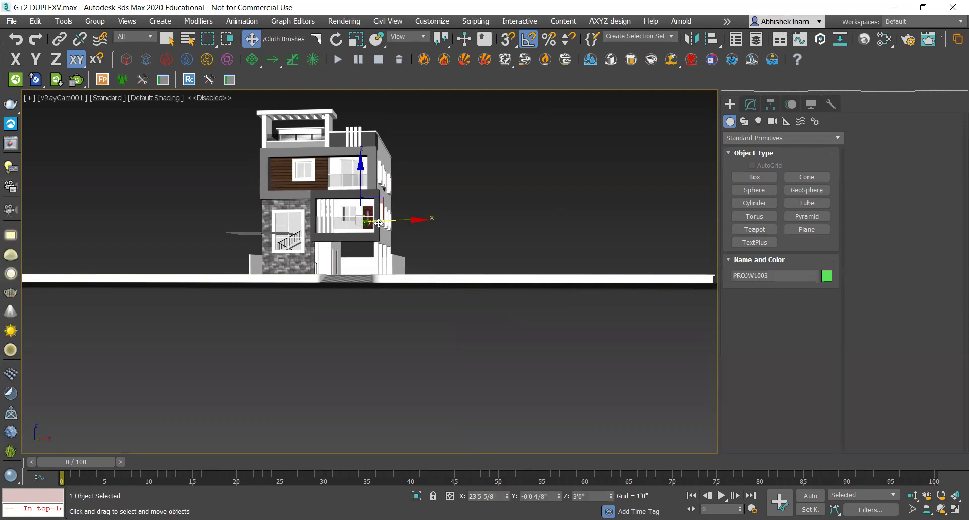
{"action": "key", "text": "p"}
{"action": "scroll", "coordinate": [560, 339], "scroll_direction": "down", "scroll_amount": 3}
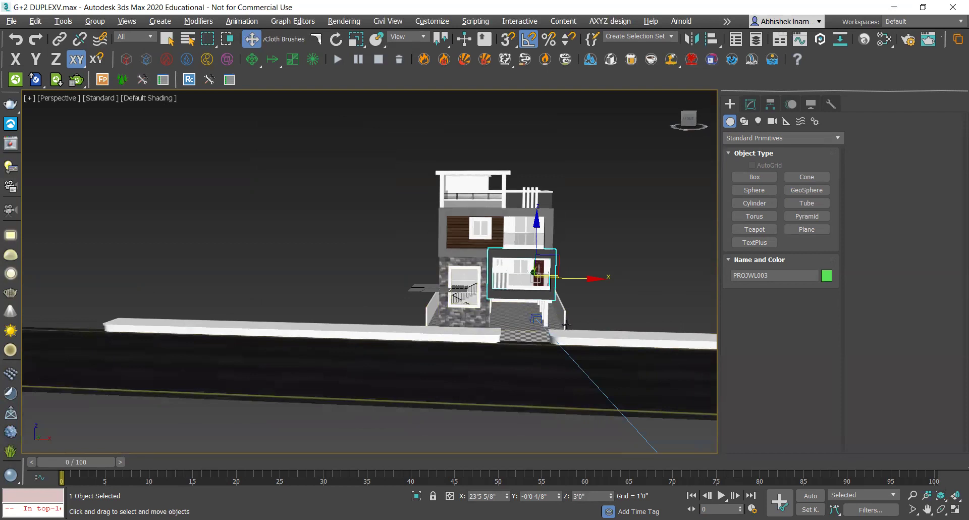
{"action": "middle_click_drag", "start_coordinate": [540, 327], "coordinate": [501, 310], "text": "alt"}
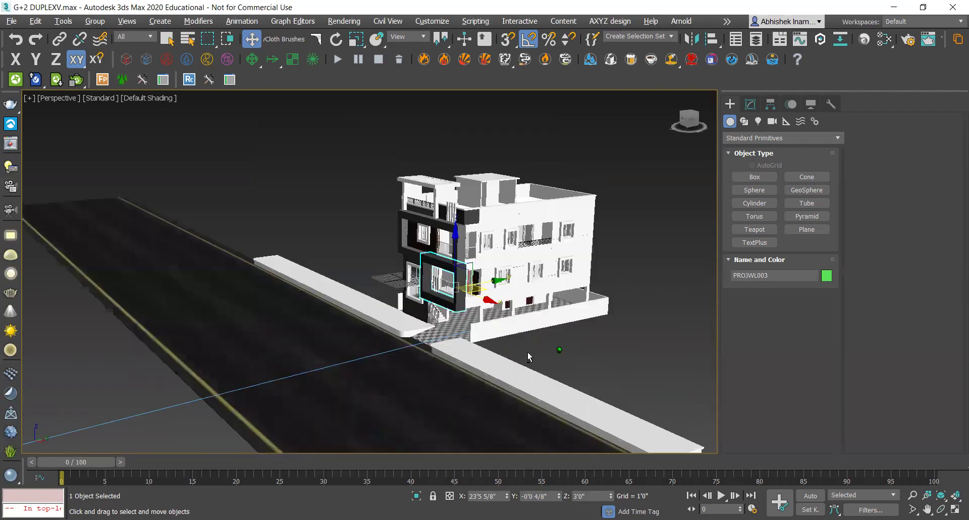
{"action": "scroll", "coordinate": [501, 310], "scroll_direction": "up", "scroll_amount": 3}
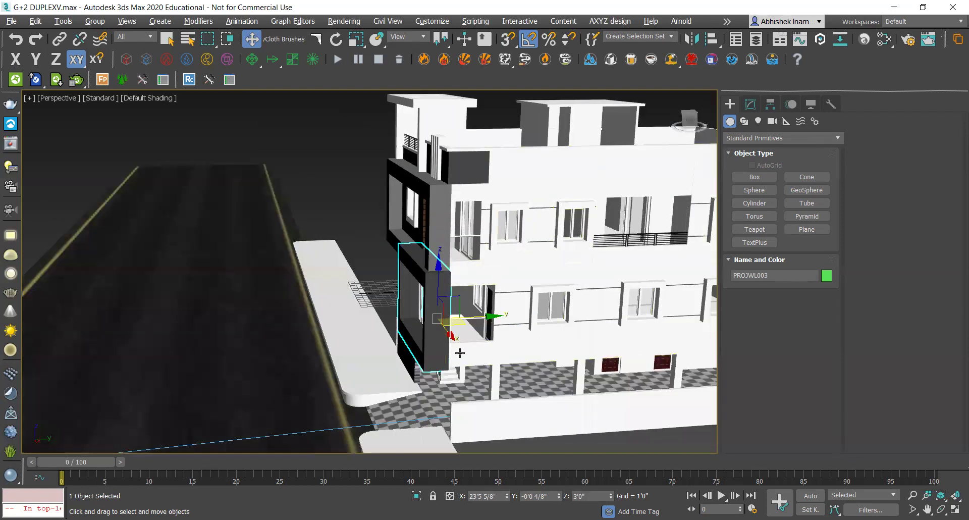
{"action": "scroll", "coordinate": [444, 355], "scroll_direction": "up", "scroll_amount": 2}
{"action": "middle_click_drag", "start_coordinate": [443, 355], "coordinate": [454, 362], "text": "alt"}
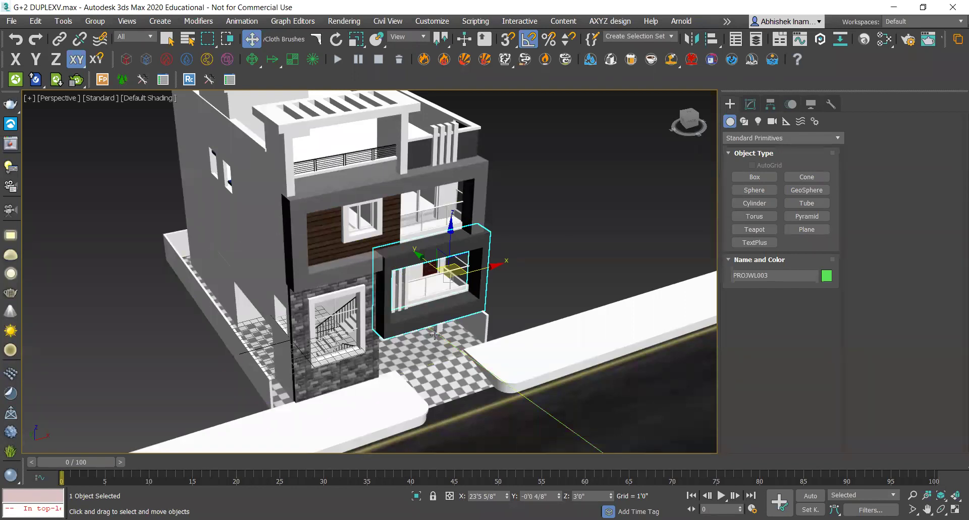
Orbit around the long right and left sides, ending on a front-on view
{"action": "middle_click_drag", "start_coordinate": [437, 331], "coordinate": [427, 310], "text": "alt"}
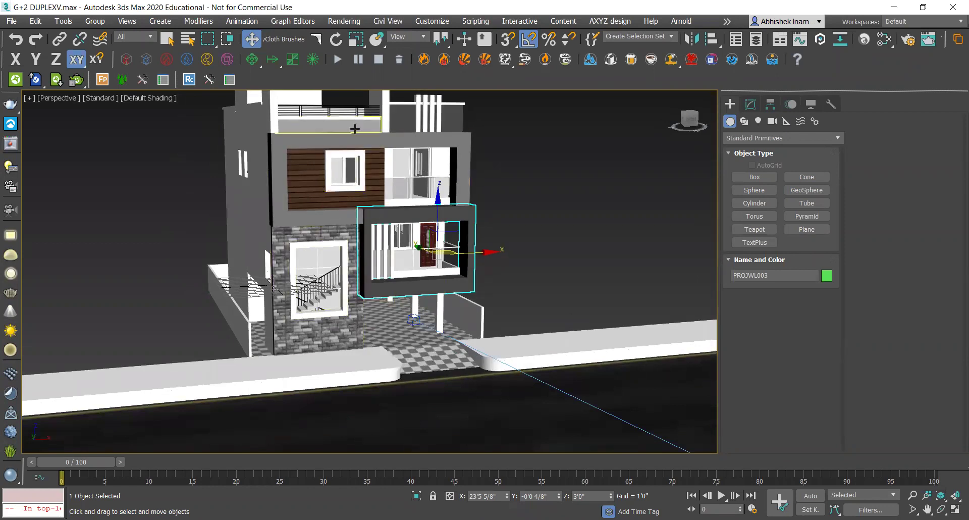
{"action": "middle_click_drag", "start_coordinate": [430, 162], "coordinate": [405, 245], "text": "alt"}
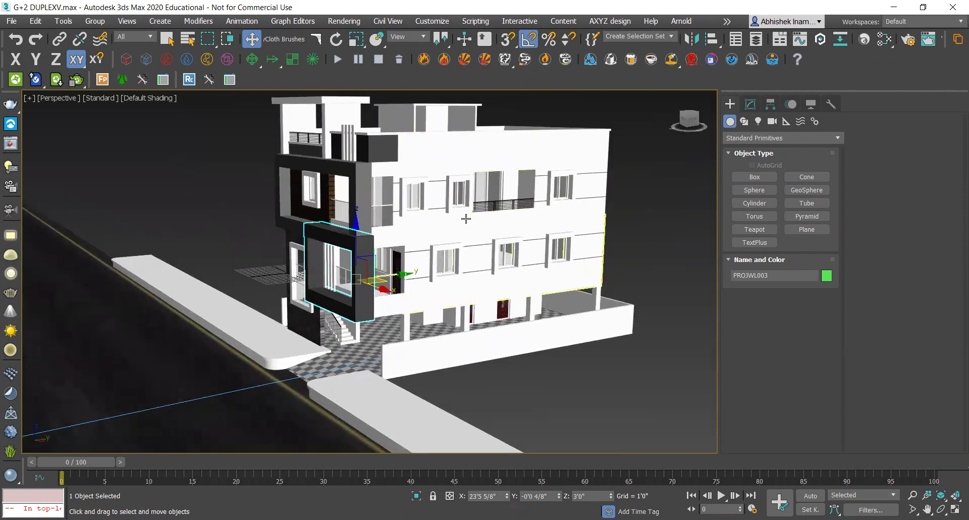
{"action": "middle_click_drag", "start_coordinate": [529, 222], "coordinate": [422, 298], "text": "alt"}
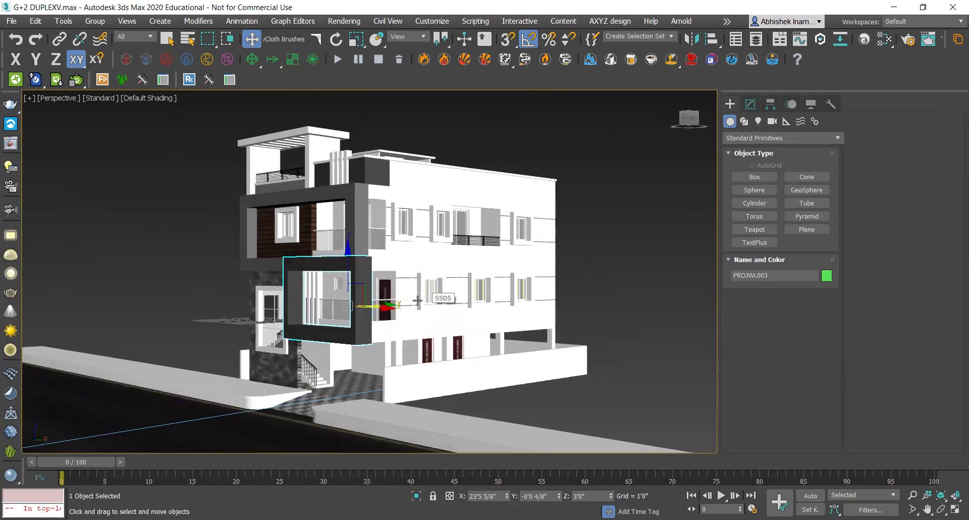
{"action": "mouse_move", "coordinate": [425, 298]}
{"action": "middle_mouse_down", "text": "alt"}
{"action": "mouse_move", "coordinate": [294, 325]}
{"action": "mouse_move", "coordinate": [304, 362]}
{"action": "middle_mouse_up", "text": "alt"}
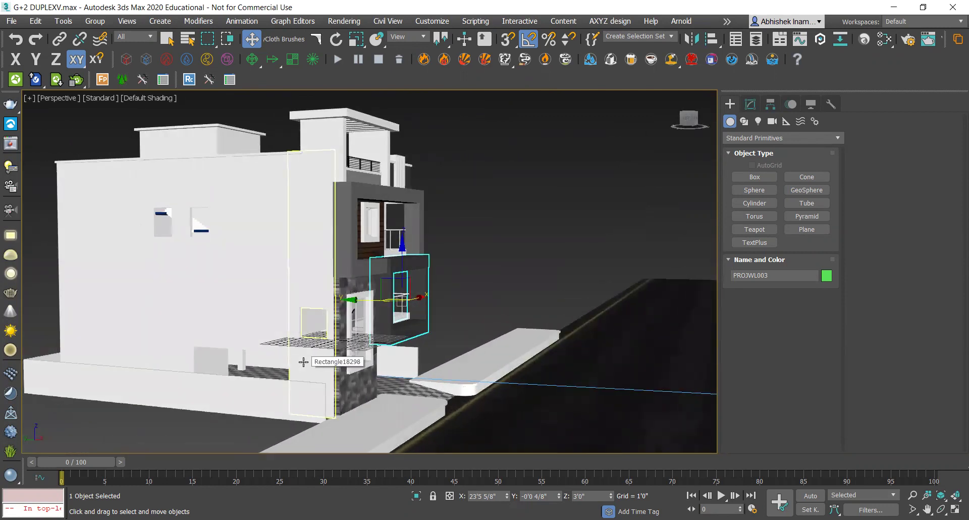
{"action": "middle_click_drag", "start_coordinate": [303, 362], "coordinate": [426, 352], "text": "alt"}
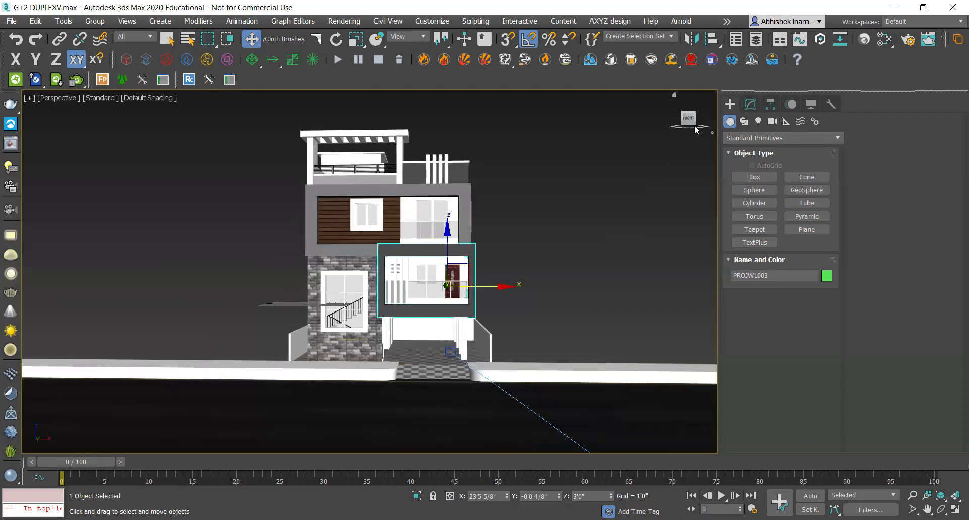
{"action": "middle_click_drag", "start_coordinate": [621, 250], "coordinate": [635, 256], "text": "alt"}
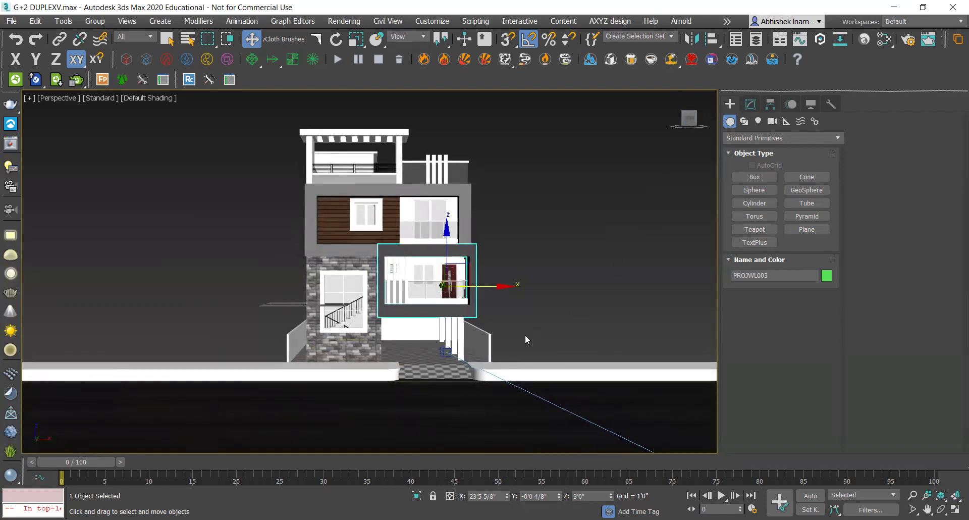
In Top wireframe view, create a VRayPhysicalCamera in front of the house aimed at it
{"action": "key", "text": "t"}
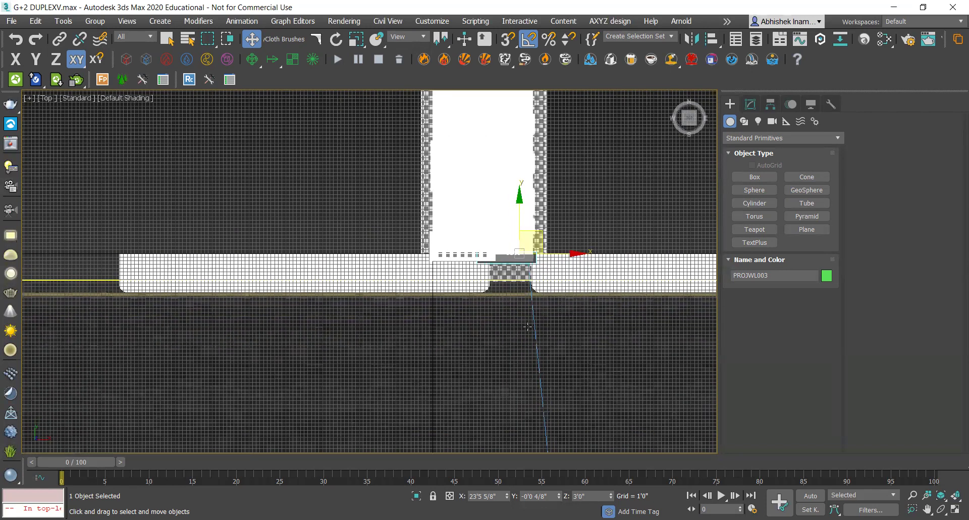
{"action": "key", "text": "F3"}
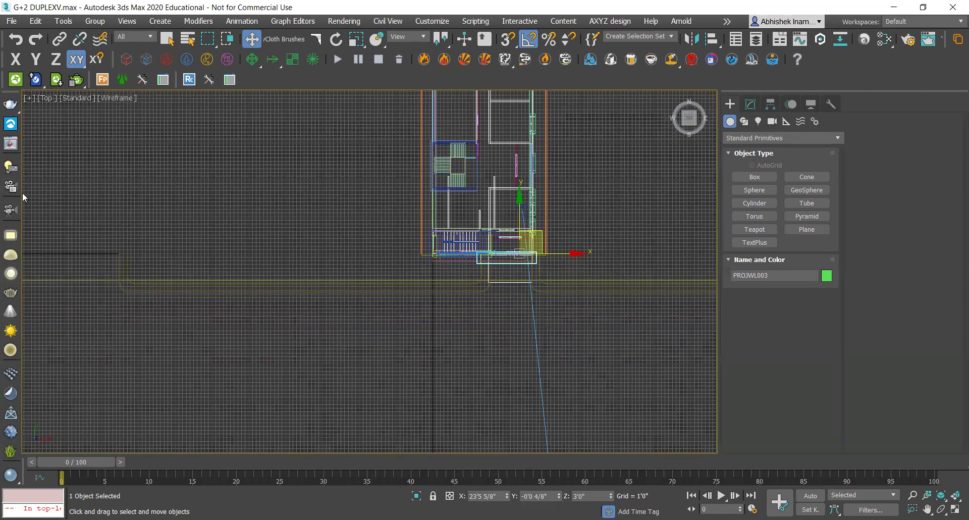
{"action": "left_click", "coordinate": [772, 121]}
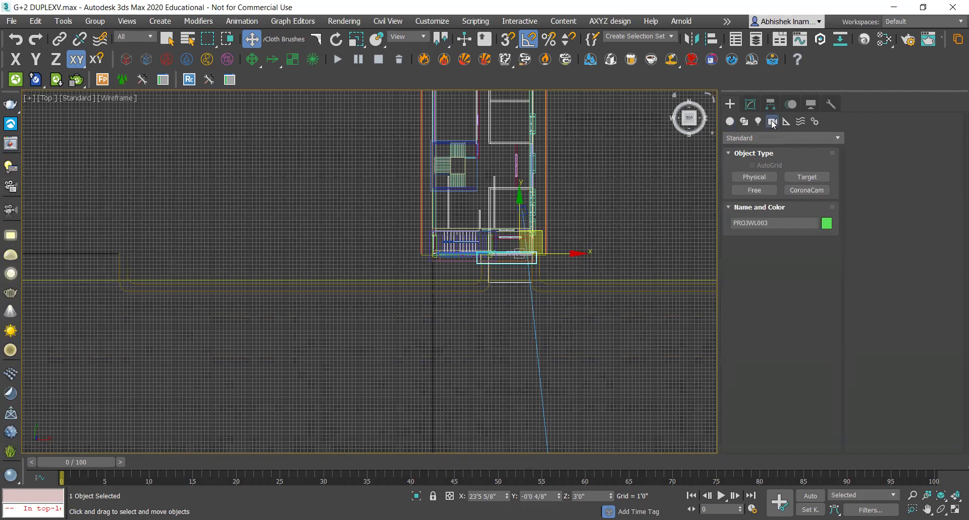
{"action": "left_click", "coordinate": [769, 138]}
{"action": "left_click", "coordinate": [751, 162]}
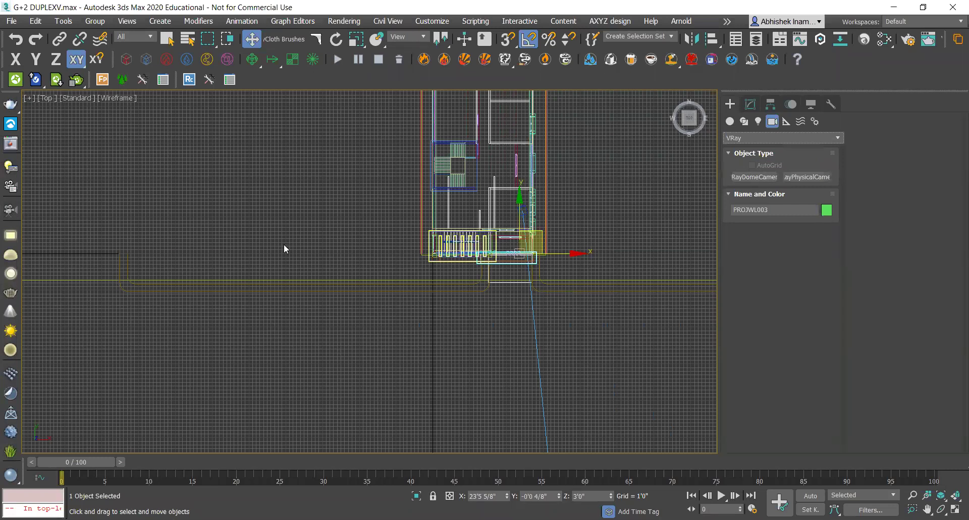
{"action": "left_click", "coordinate": [807, 177]}
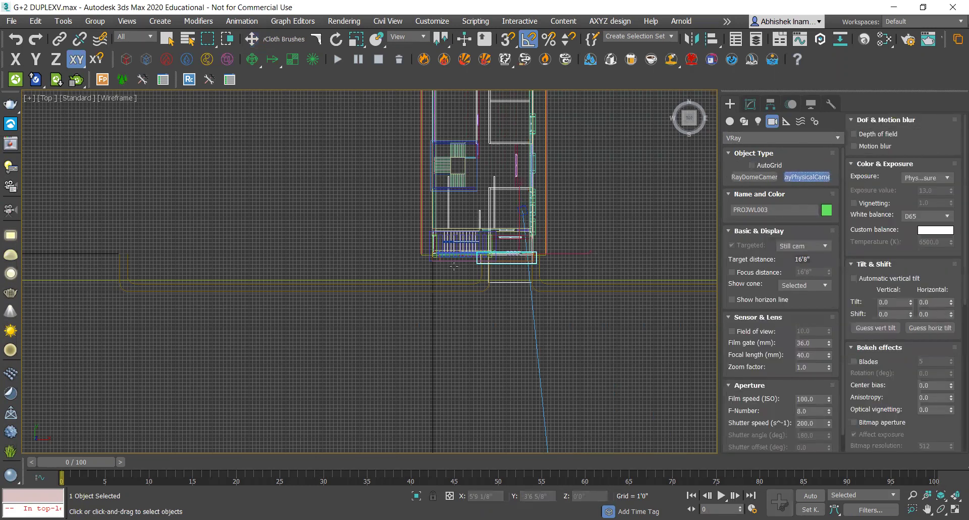
{"action": "left_click_drag", "start_coordinate": [497, 378], "coordinate": [497, 257]}
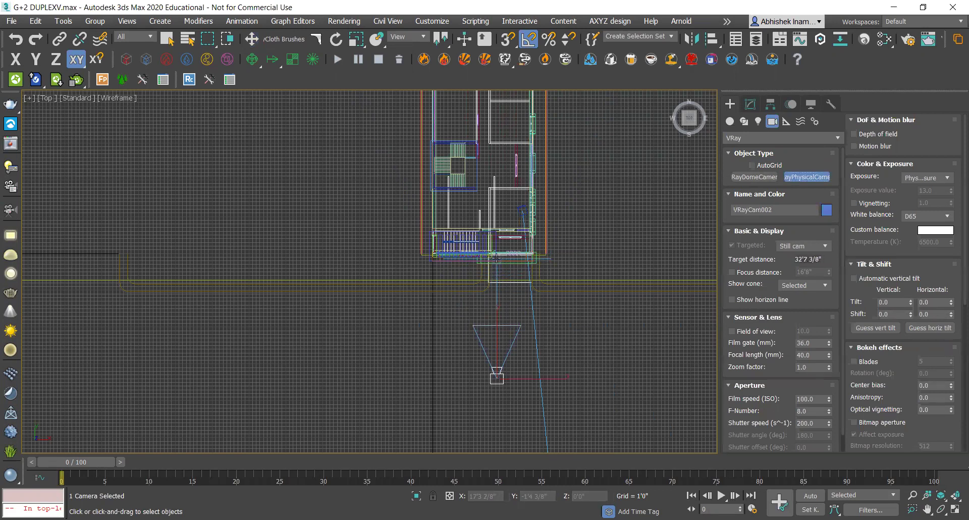
{"action": "right_click", "coordinate": [606, 344]}
Switch to the Move tool and look through the new VRayCam002 camera
{"action": "right_click", "coordinate": [609, 347]}
{"action": "left_click", "coordinate": [617, 309]}
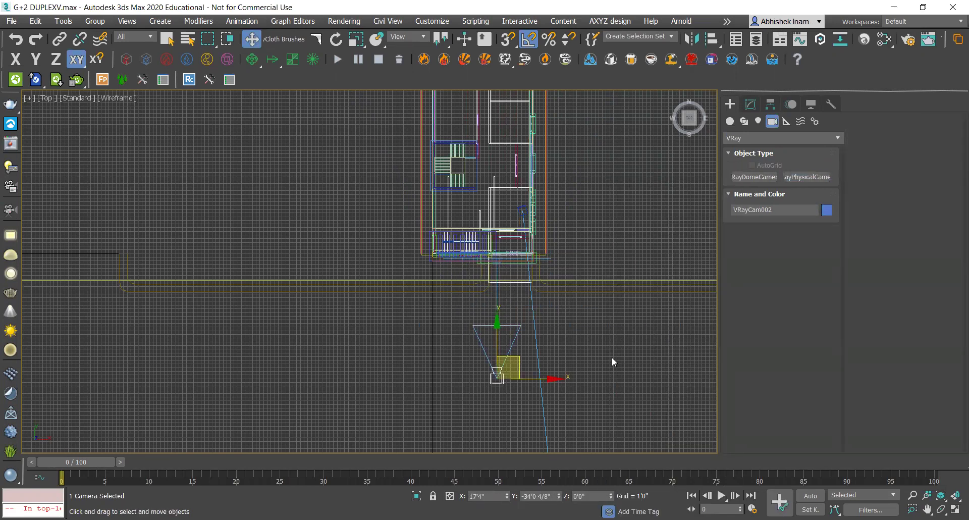
{"action": "key", "text": "l"}
{"action": "key", "text": "c"}
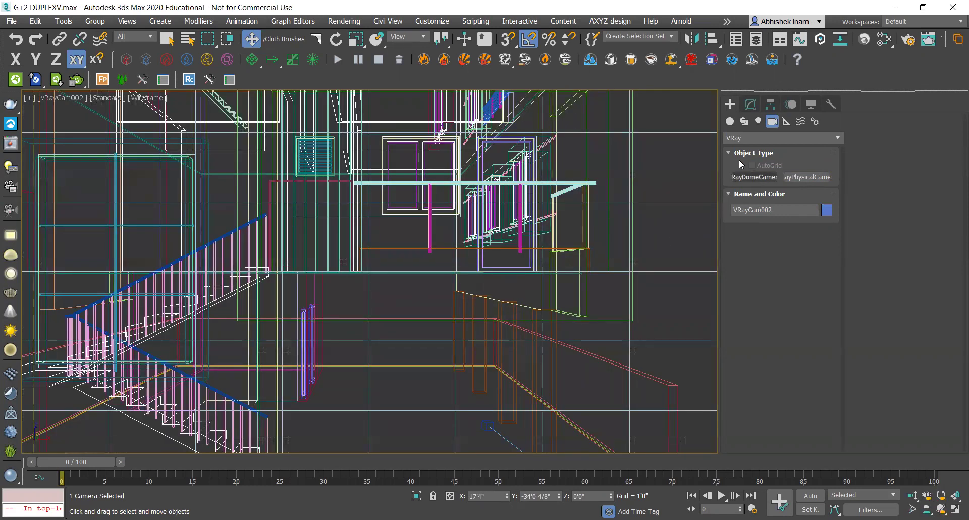
Turn on Show Safe Frames for the VRayCam002 view with shaded display
{"action": "left_click", "coordinate": [750, 105]}
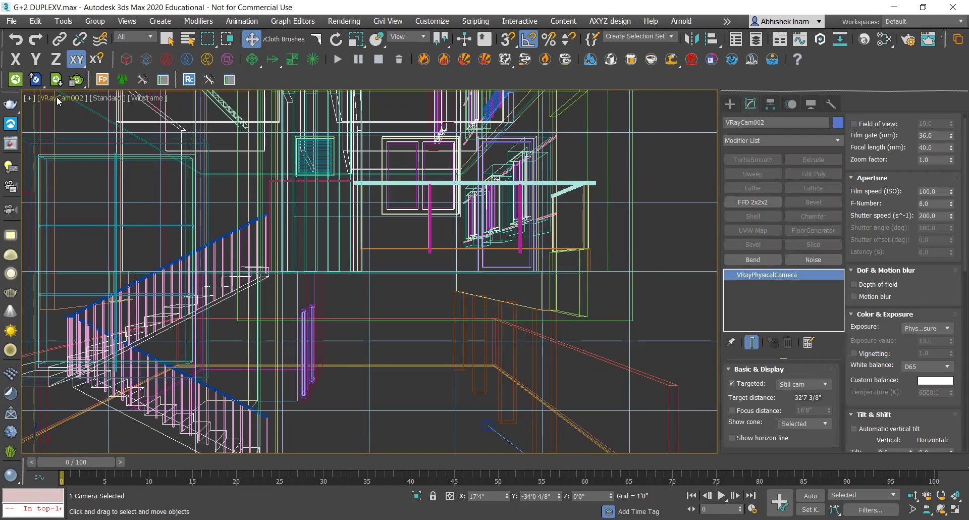
{"action": "left_click", "coordinate": [57, 97]}
{"action": "left_click", "coordinate": [109, 281]}
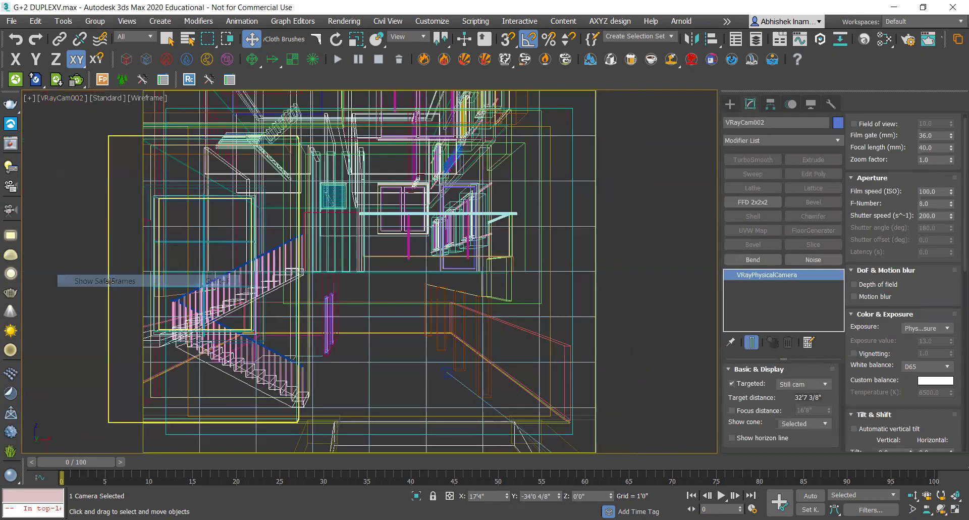
{"action": "key", "text": "F3"}
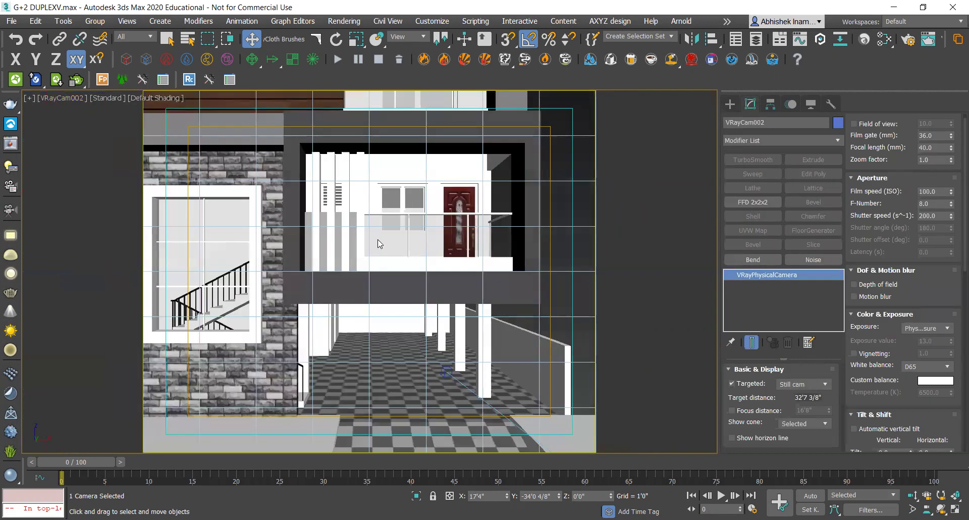
Move VRayCam002 back from the house along Y in the quad layout's Top viewport
{"action": "right_click", "coordinate": [375, 295]}
{"action": "left_click", "coordinate": [389, 310]}
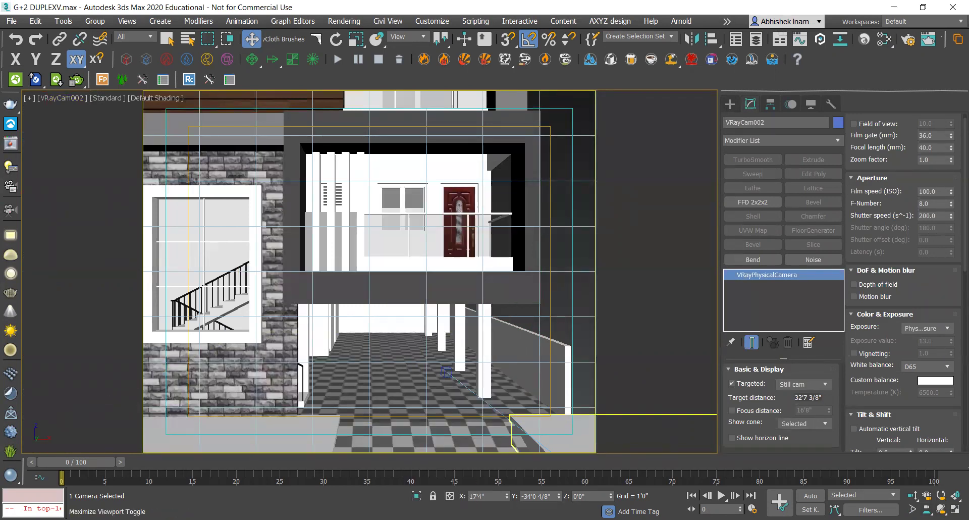
{"action": "key", "text": "alt+w"}
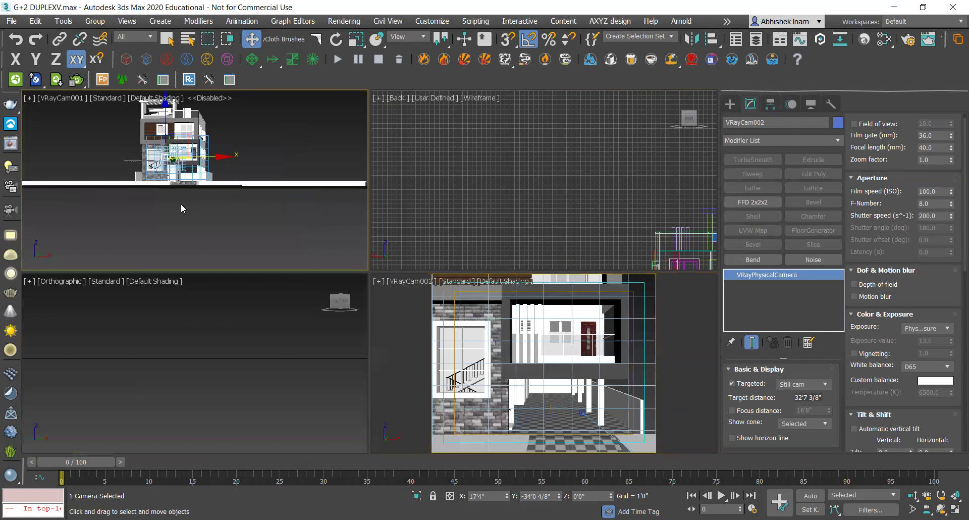
{"action": "key", "text": "t"}
{"action": "scroll", "coordinate": [260, 225], "scroll_direction": "down", "scroll_amount": 3}
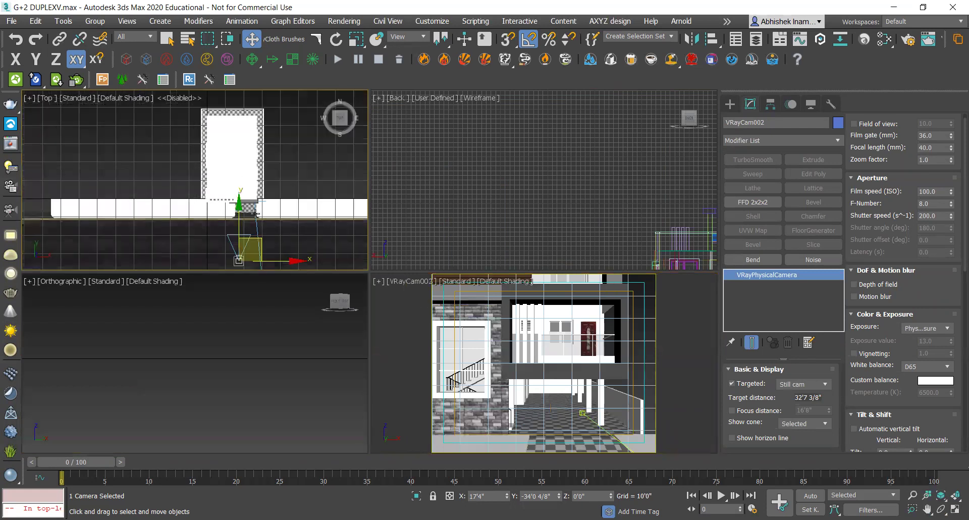
{"action": "middle_click_drag", "start_coordinate": [260, 225], "coordinate": [260, 187]}
{"action": "left_click_drag", "start_coordinate": [243, 164], "coordinate": [242, 173]}
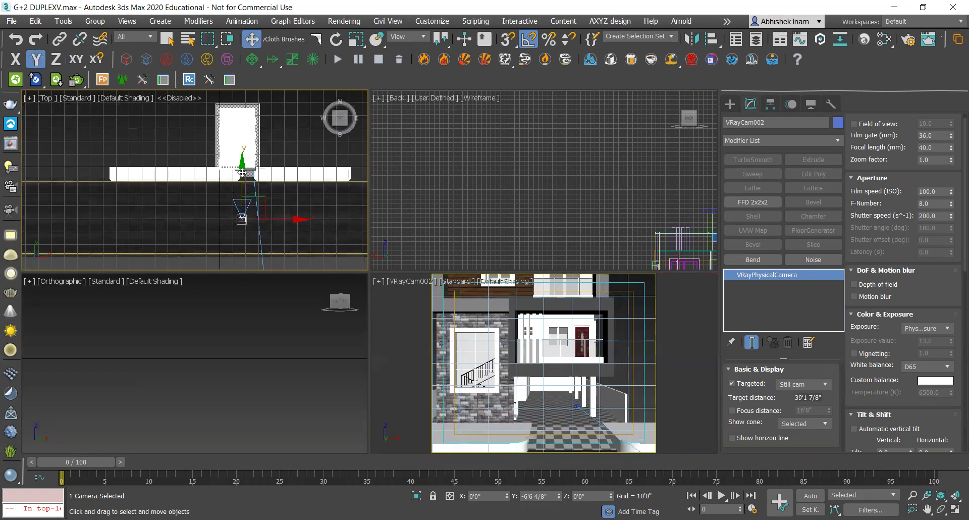
Open Render Setup's Common tab, maximise VRayCam002 and narrow the output width toward portrait
{"action": "left_click", "coordinate": [907, 42]}
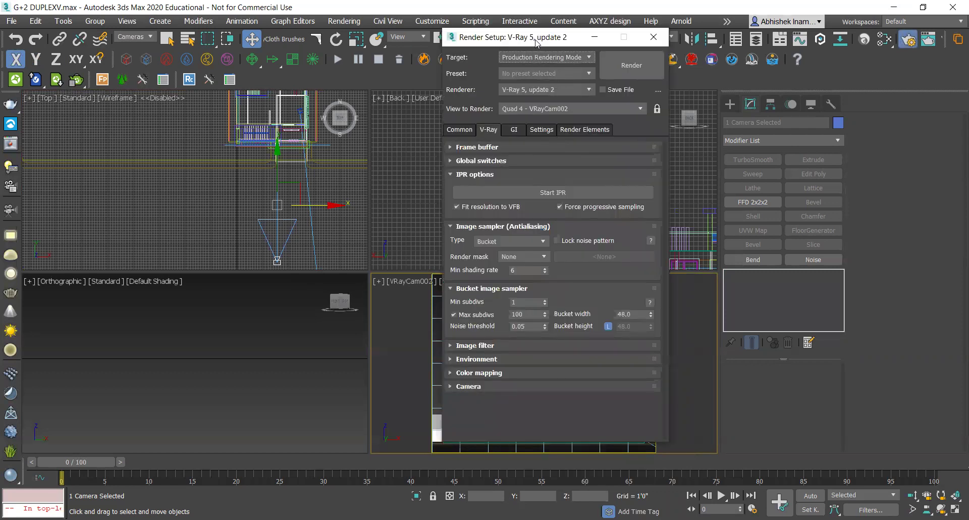
{"action": "left_click_drag", "start_coordinate": [535, 43], "coordinate": [267, 71]}
{"action": "key", "text": "alt+w"}
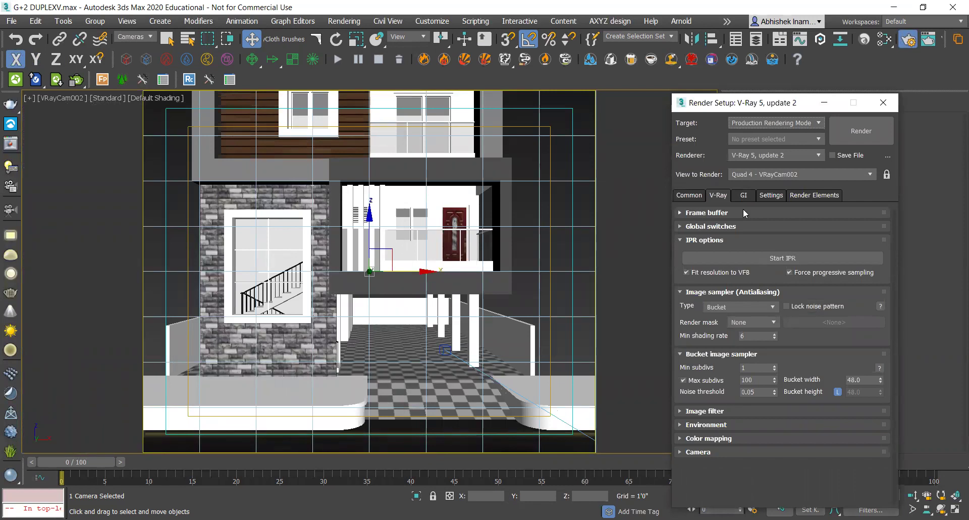
{"action": "left_click", "coordinate": [688, 195]}
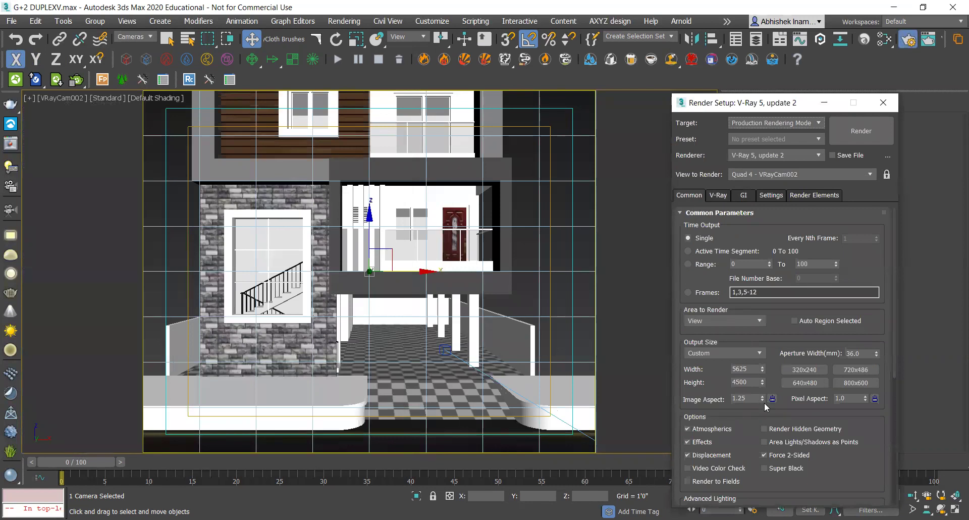
{"action": "double_click", "coordinate": [745, 399]}
{"action": "mouse_move", "coordinate": [762, 368]}
{"action": "left_mouse_down"}
{"action": "mouse_move", "coordinate": [767, 196]}
{"action": "mouse_move", "coordinate": [813, 276]}
{"action": "left_mouse_up"}
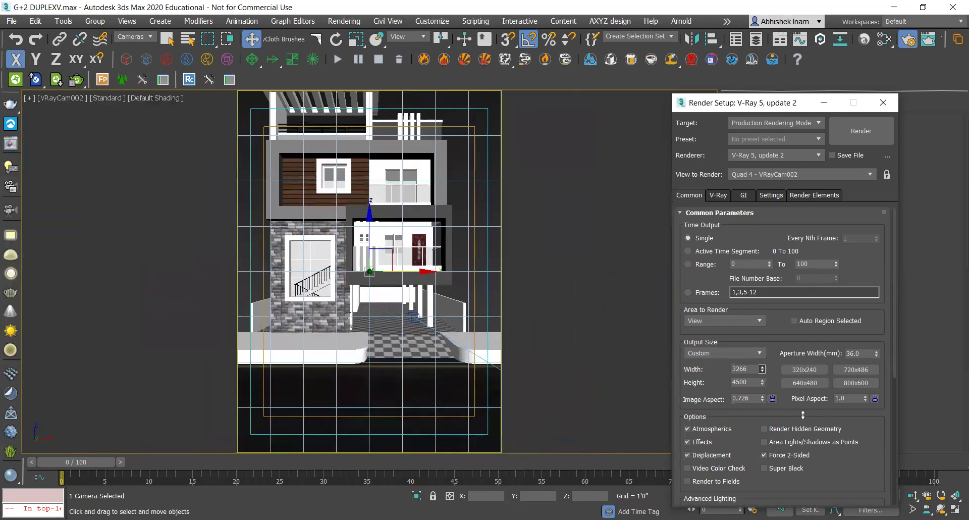
{"action": "mouse_move", "coordinate": [813, 277]}
{"action": "left_mouse_down"}
{"action": "mouse_move", "coordinate": [809, 44]}
{"action": "mouse_move", "coordinate": [855, 319]}
{"action": "left_mouse_up"}
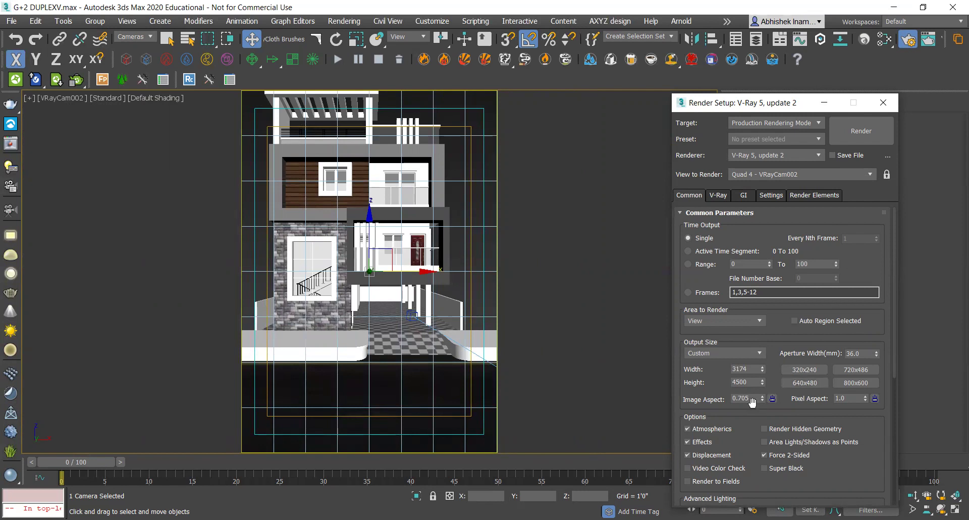
Fine-tune the output to 3156 × 4500, lock image aspect at 0.70133 and close Render Setup
{"action": "left_click_drag", "start_coordinate": [752, 398], "coordinate": [717, 403]}
{"action": "left_click_drag", "start_coordinate": [763, 368], "coordinate": [763, 323]}
{"action": "mouse_move", "coordinate": [762, 368]}
{"action": "left_mouse_down"}
{"action": "mouse_move", "coordinate": [762, 354]}
{"action": "mouse_move", "coordinate": [762, 383]}
{"action": "mouse_move", "coordinate": [762, 367]}
{"action": "left_mouse_up"}
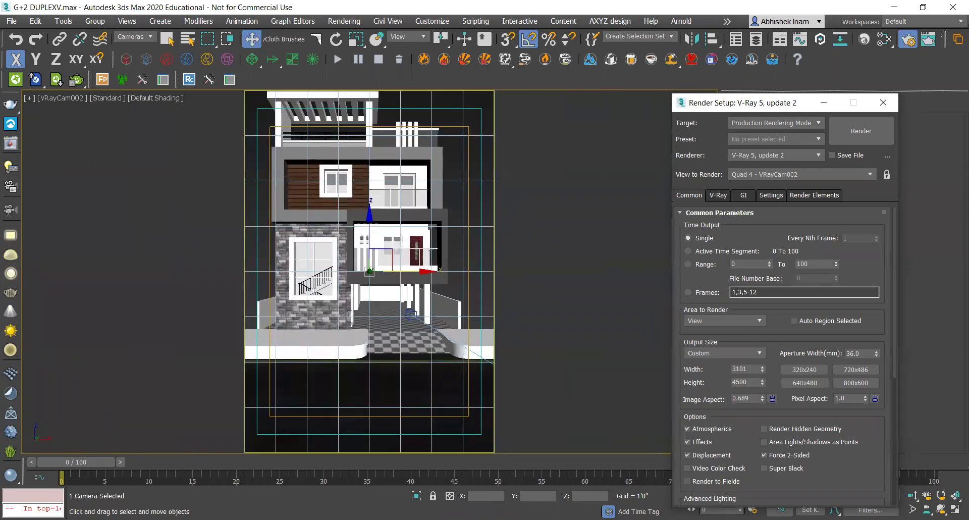
{"action": "left_click_drag", "start_coordinate": [761, 371], "coordinate": [766, 341]}
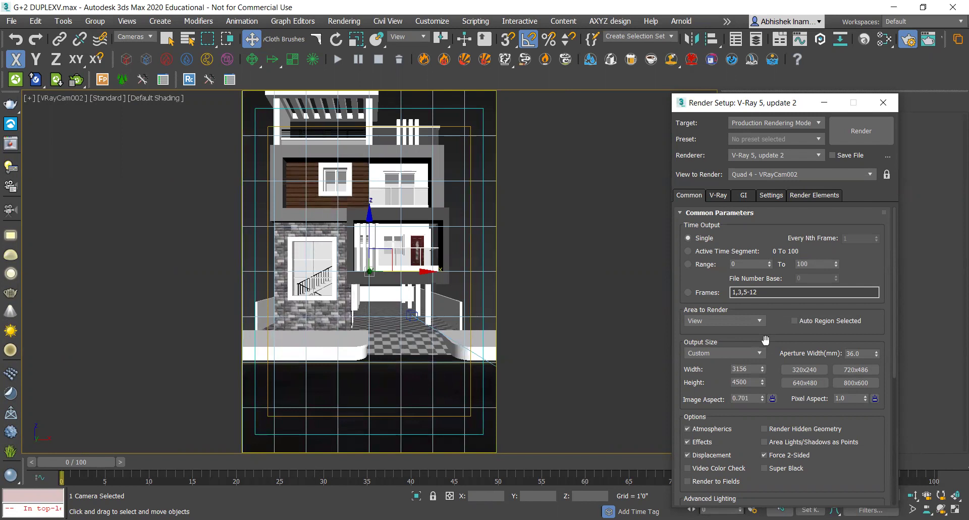
{"action": "left_click", "coordinate": [384, 283]}
{"action": "middle_click_drag", "start_coordinate": [384, 283], "coordinate": [391, 295]}
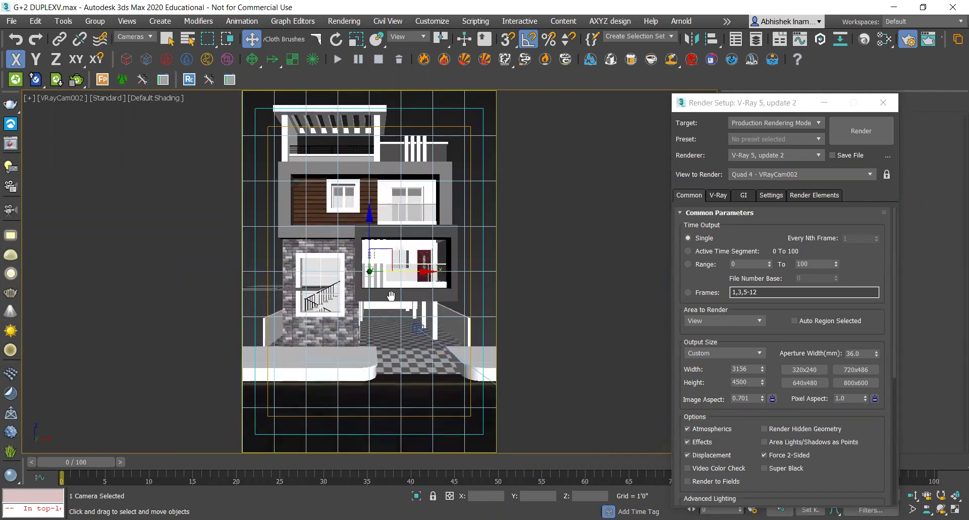
{"action": "left_click", "coordinate": [772, 399]}
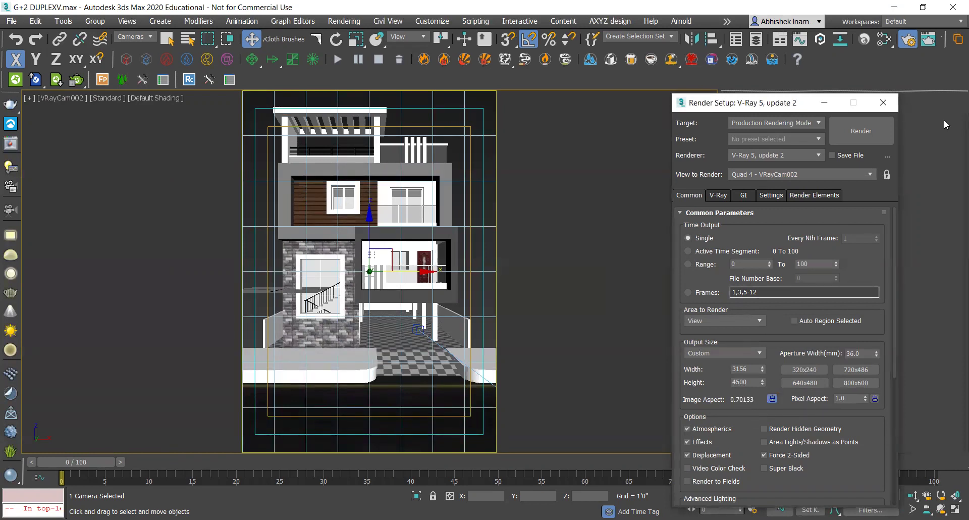
{"action": "left_click", "coordinate": [883, 103]}
{"action": "right_click", "coordinate": [548, 216]}
{"action": "left_click", "coordinate": [480, 217]}
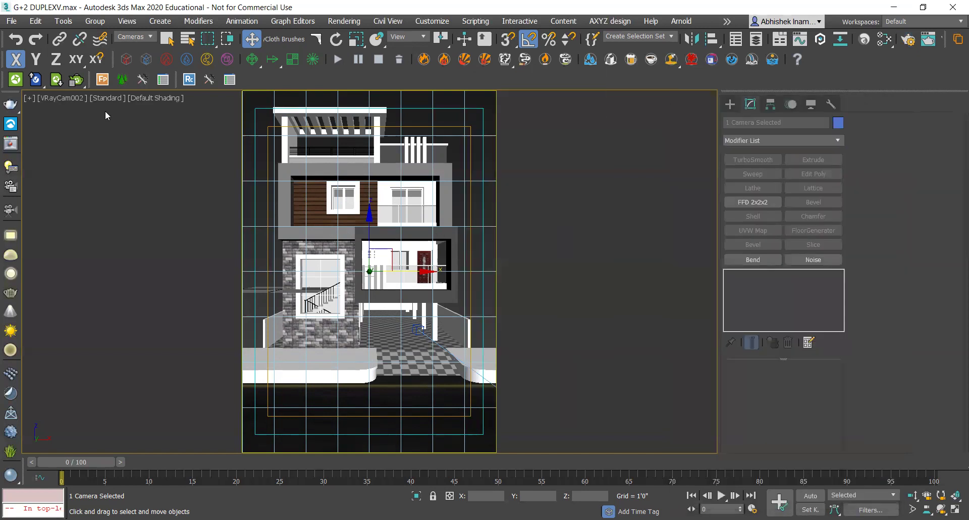
Select VRayCam002's target and raise it slightly along Z
{"action": "left_click", "coordinate": [76, 101]}
{"action": "left_click", "coordinate": [110, 303]}
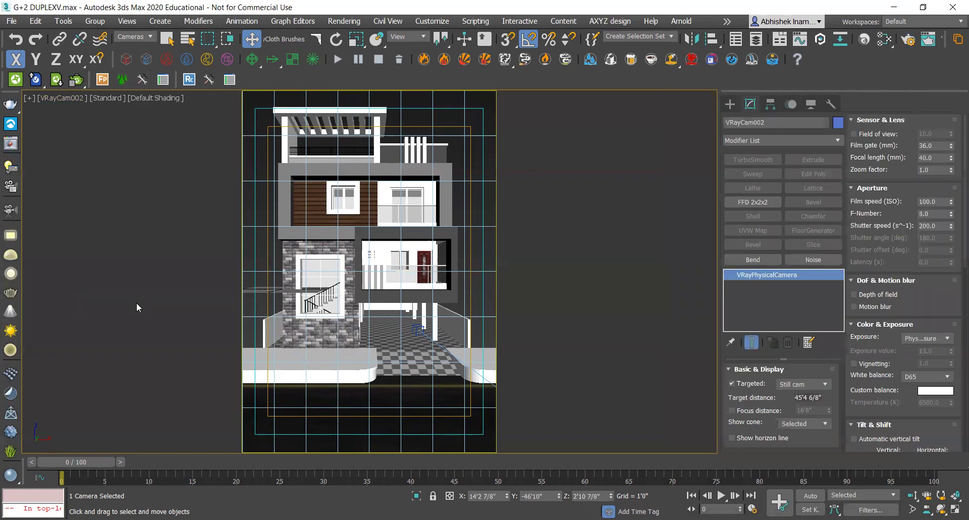
{"action": "right_click", "coordinate": [388, 277]}
{"action": "left_click", "coordinate": [364, 269]}
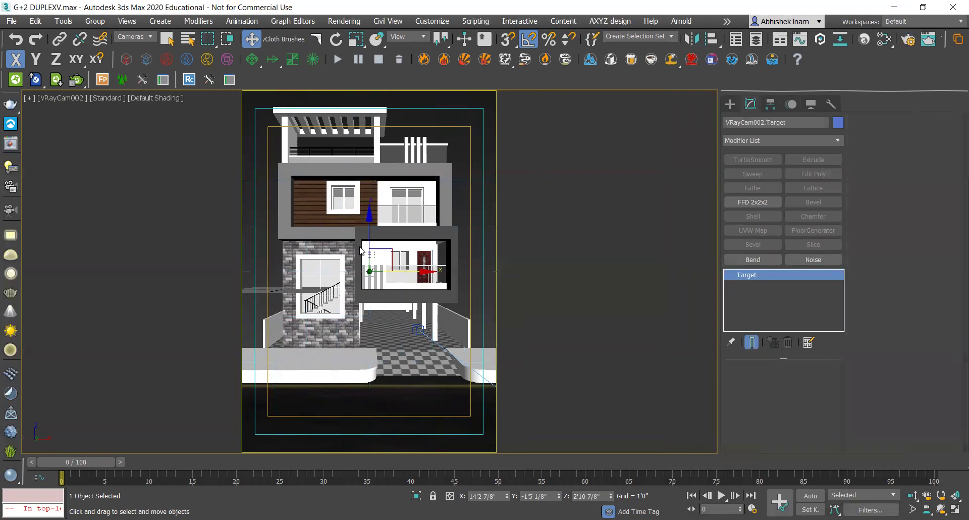
{"action": "left_click_drag", "start_coordinate": [370, 221], "coordinate": [370, 224]}
Enable Automatic vertical tilt on VRayCam002 under Tilt & Shift, then deselect it
{"action": "left_click", "coordinate": [66, 98]}
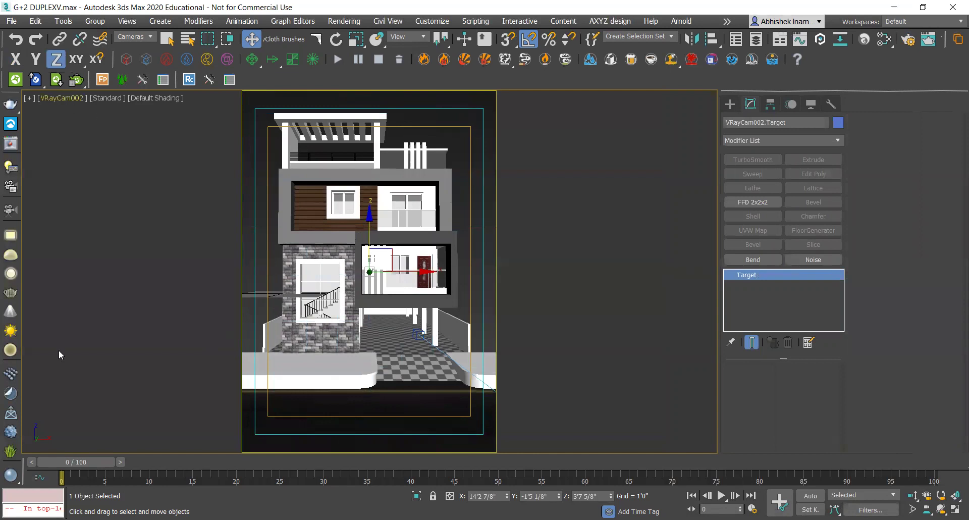
{"action": "left_click", "coordinate": [107, 306]}
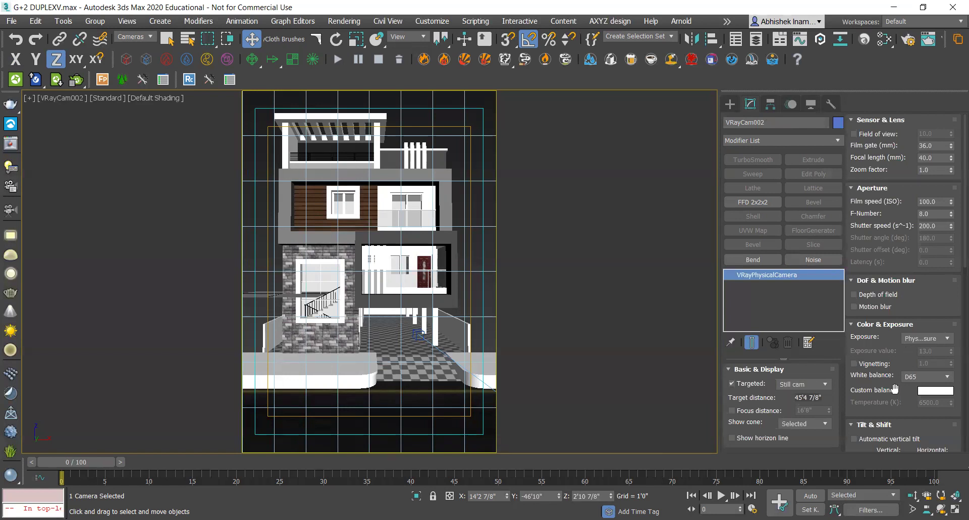
{"action": "scroll", "coordinate": [898, 386], "scroll_direction": "down", "scroll_amount": 3}
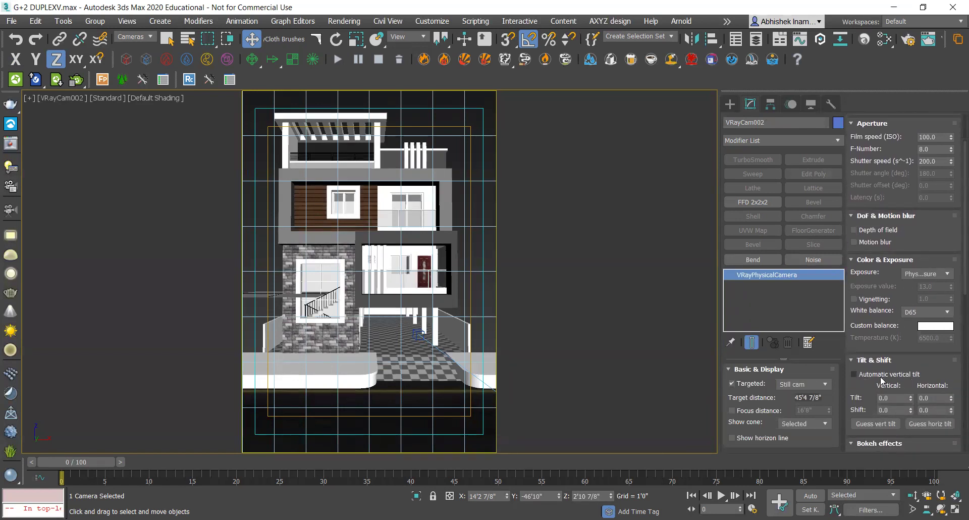
{"action": "left_click", "coordinate": [869, 415]}
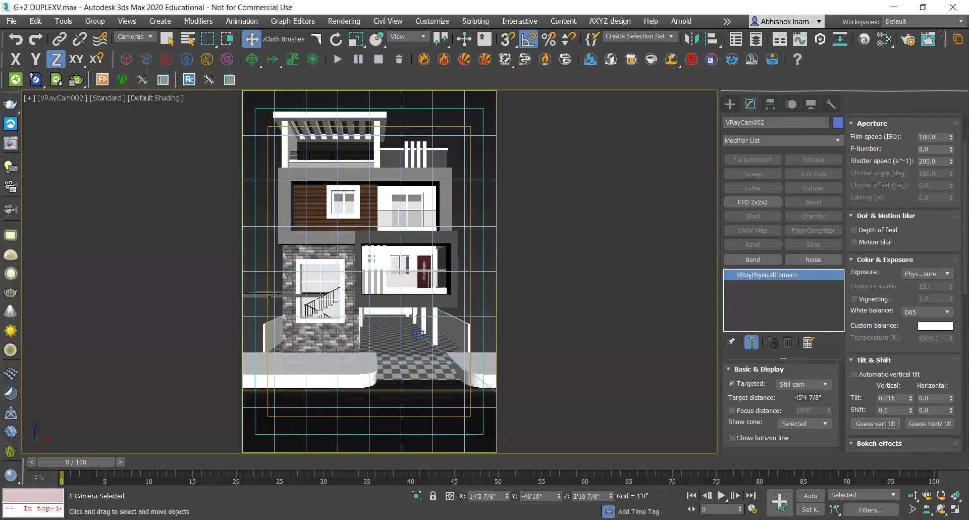
{"action": "left_click", "coordinate": [871, 375]}
{"action": "left_click", "coordinate": [872, 375]}
{"action": "left_click", "coordinate": [861, 376]}
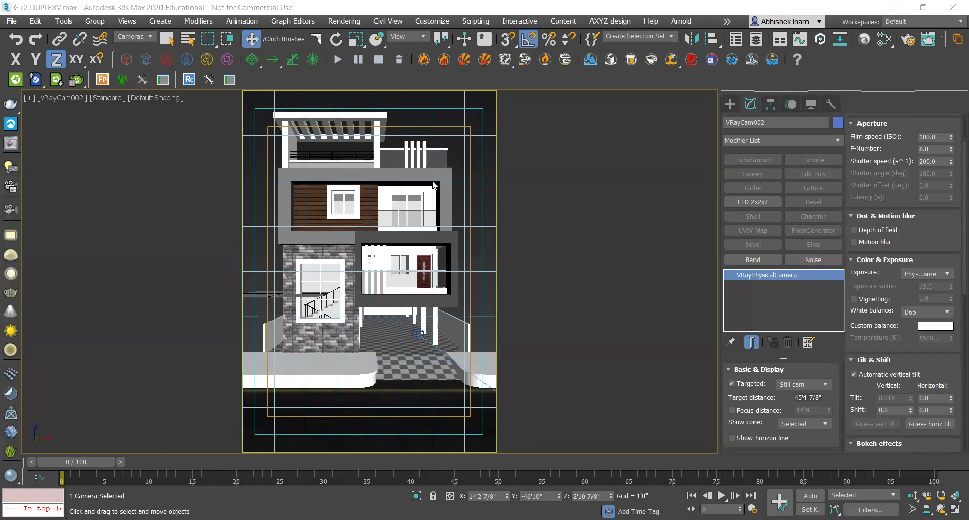
{"action": "left_click", "coordinate": [457, 157]}
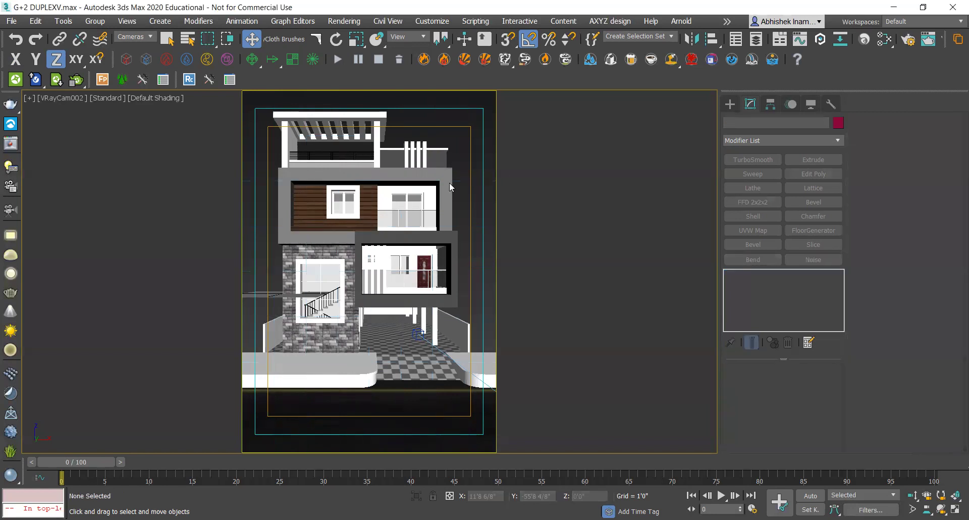
{"action": "right_click", "coordinate": [327, 296]}
{"action": "left_click", "coordinate": [343, 309]}
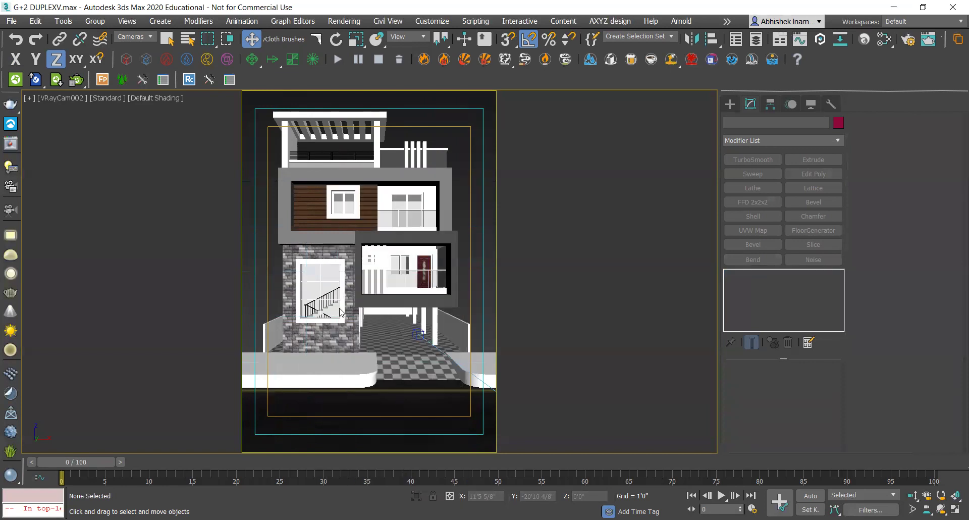
{"action": "key", "text": "t"}
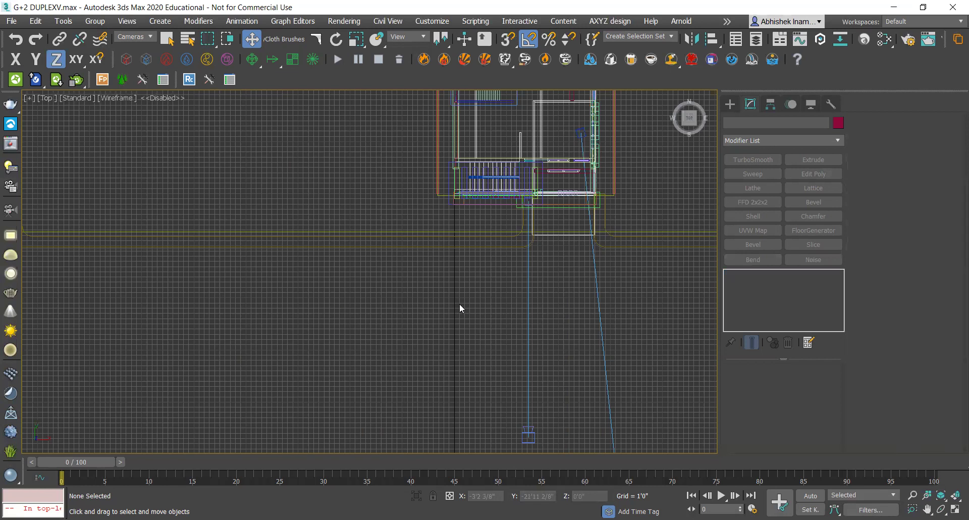
{"action": "left_click", "coordinate": [528, 434]}
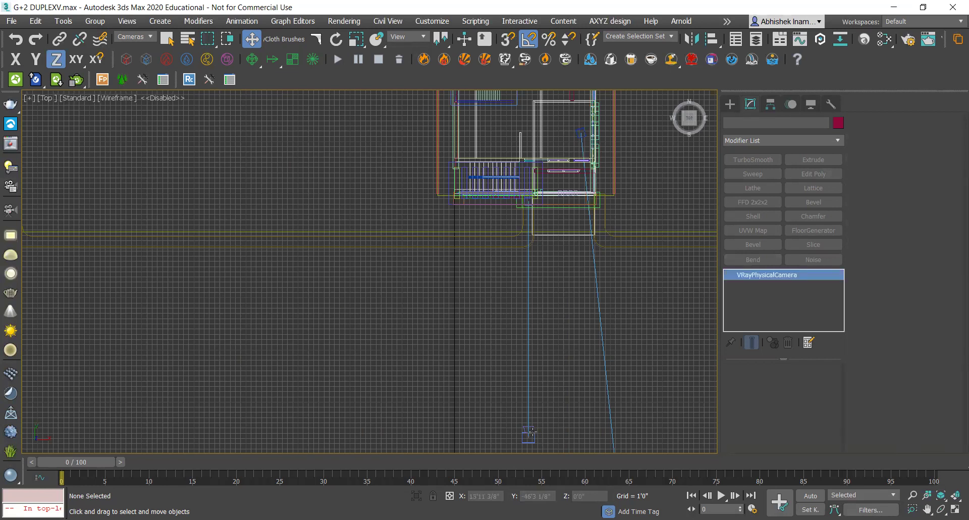
{"action": "scroll", "coordinate": [521, 322], "scroll_direction": "up", "scroll_amount": 4}
{"action": "middle_click_drag", "start_coordinate": [536, 303], "coordinate": [545, 253]}
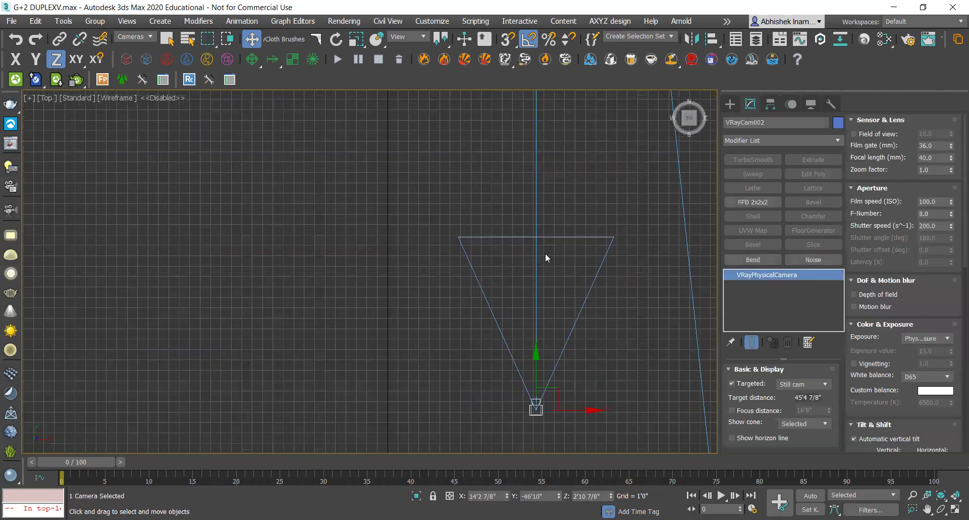
{"action": "scroll", "coordinate": [512, 353], "scroll_direction": "down", "scroll_amount": 2}
{"action": "scroll", "coordinate": [505, 201], "scroll_direction": "up", "scroll_amount": 2}
{"action": "scroll", "coordinate": [505, 313], "scroll_direction": "down", "scroll_amount": 4}
{"action": "middle_click_drag", "start_coordinate": [508, 313], "coordinate": [510, 255]}
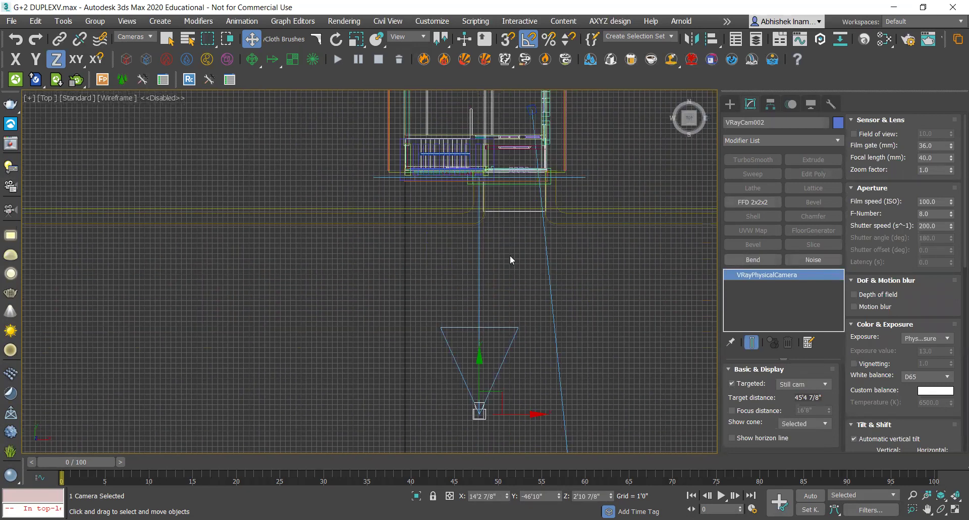
{"action": "key", "text": "c"}
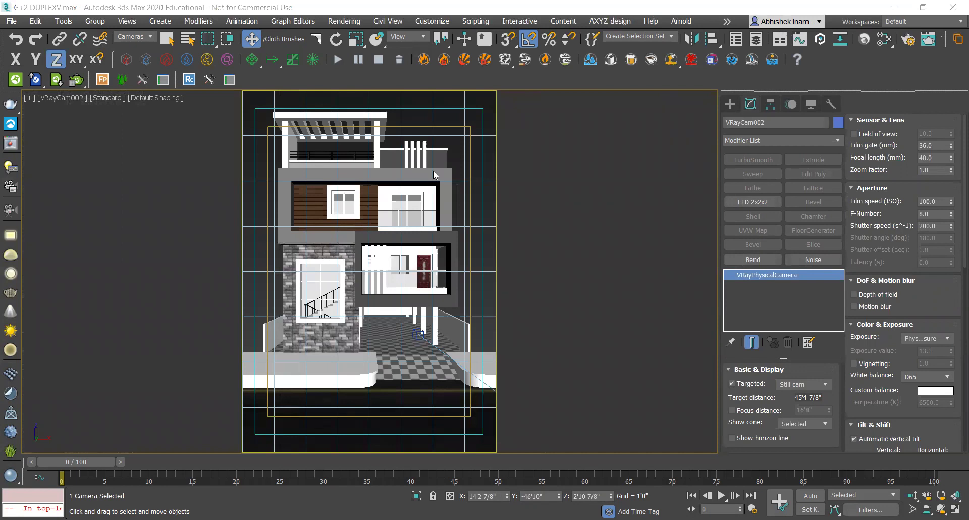
{"action": "left_click", "coordinate": [473, 201]}
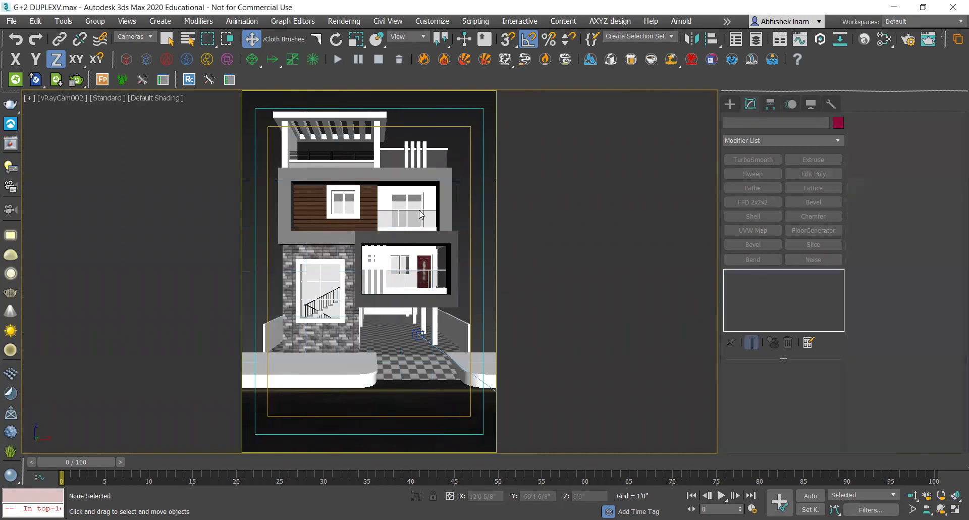
{"action": "right_click", "coordinate": [414, 258]}
{"action": "left_click", "coordinate": [423, 273]}
In top view with a Geometry selection filter, box-select the house plan, leaving out the road outlines
{"action": "right_click", "coordinate": [388, 303]}
{"action": "left_click", "coordinate": [389, 308]}
{"action": "left_click", "coordinate": [147, 37]}
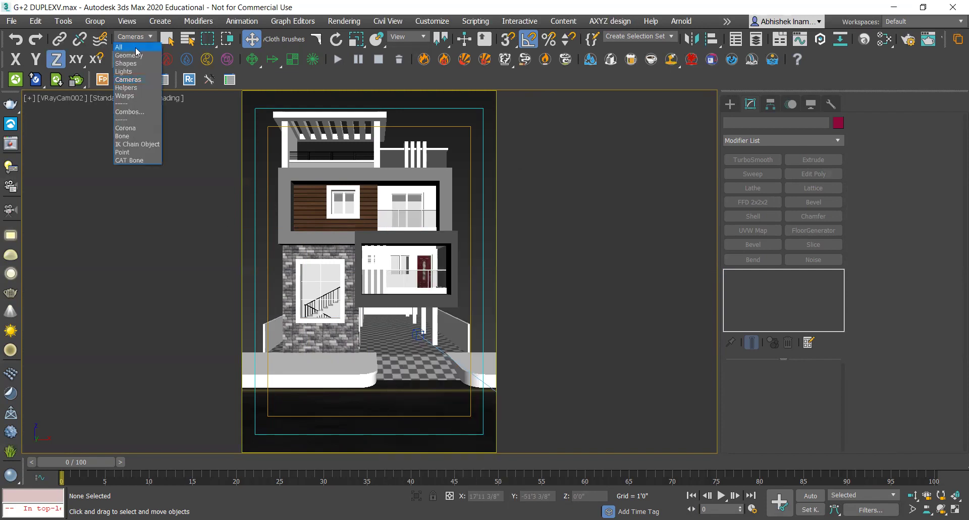
{"action": "left_click", "coordinate": [136, 46]}
{"action": "left_click", "coordinate": [376, 238]}
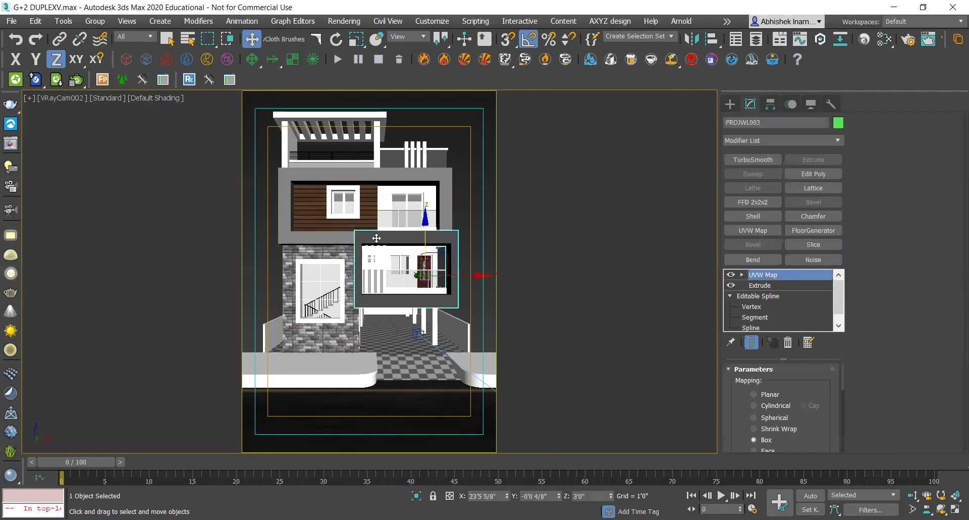
{"action": "key", "text": "t"}
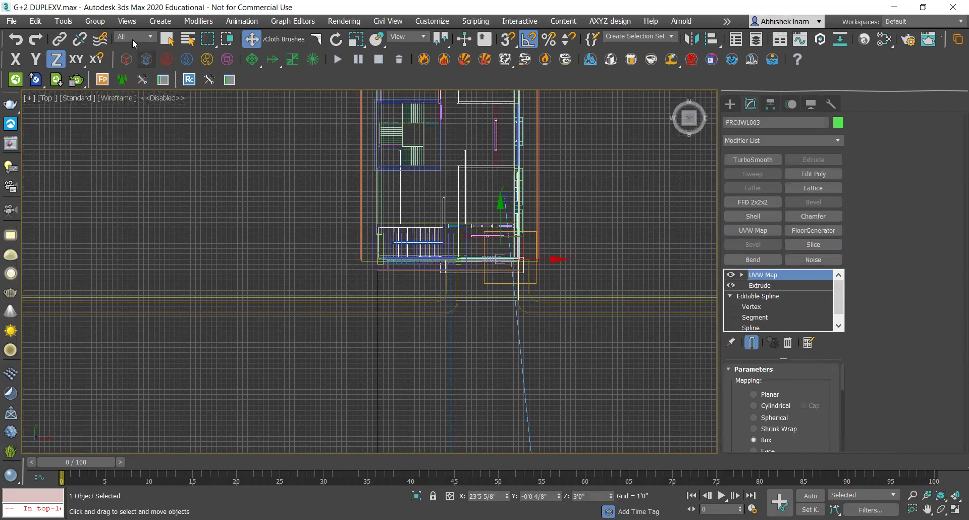
{"action": "left_click", "coordinate": [135, 43]}
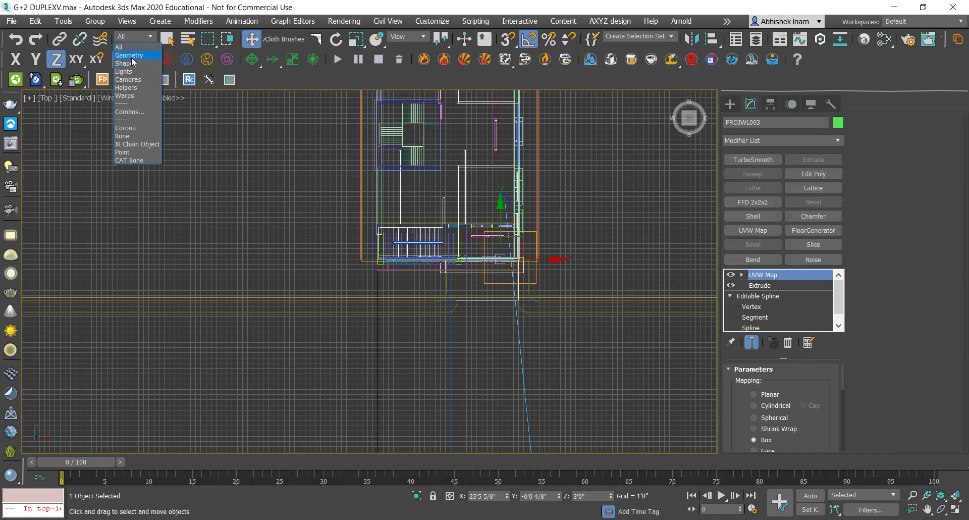
{"action": "left_click", "coordinate": [129, 55]}
{"action": "scroll", "coordinate": [317, 158], "scroll_direction": "down", "scroll_amount": 1}
{"action": "scroll", "coordinate": [317, 159], "scroll_direction": "down", "scroll_amount": 1}
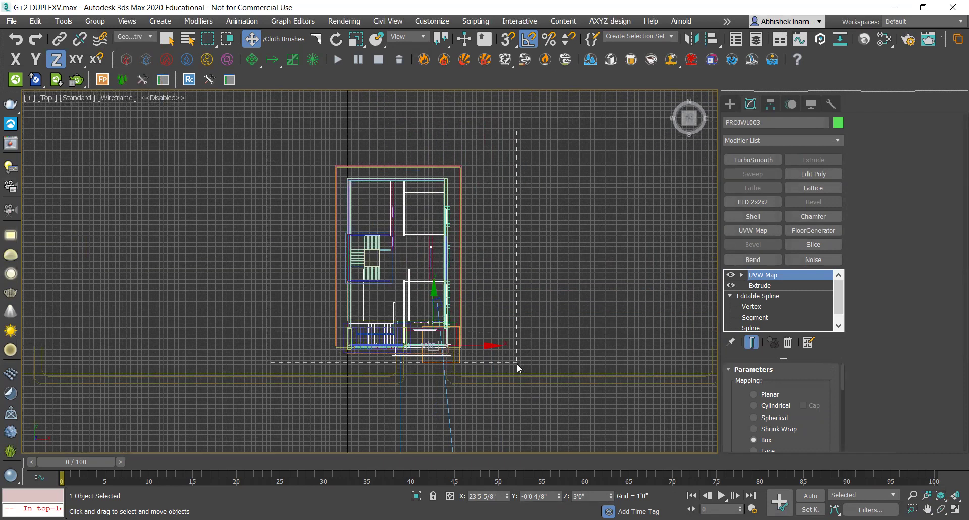
{"action": "left_click_drag", "start_coordinate": [512, 286], "coordinate": [516, 363]}
{"action": "left_click", "coordinate": [316, 367], "text": "alt"}
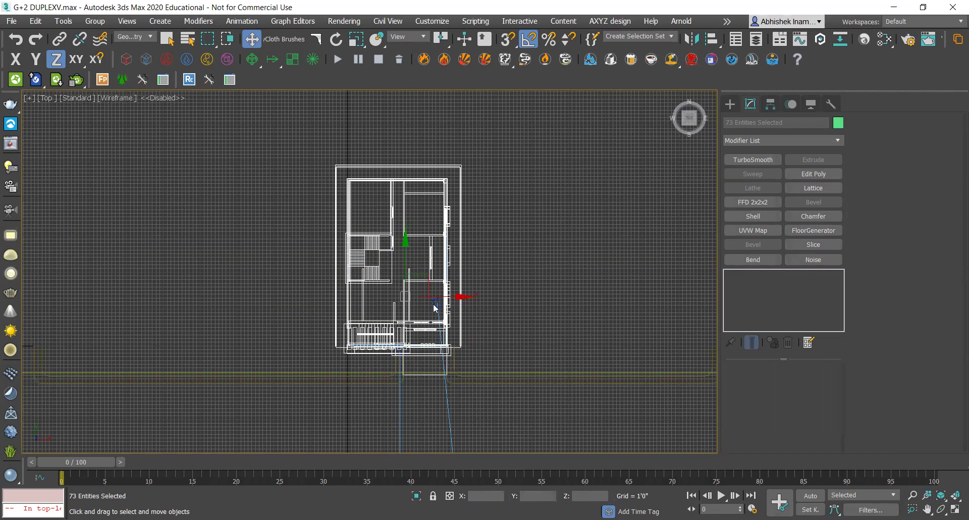
Reselect the whole house plan without the road outline lines, undoing an accidental move
{"action": "left_click_drag", "start_coordinate": [427, 279], "coordinate": [492, 196]}
{"action": "right_click", "coordinate": [493, 195]}
{"action": "mouse_move", "coordinate": [450, 261]}
{"action": "middle_mouse_down"}
{"action": "mouse_move", "coordinate": [468, 193]}
{"action": "mouse_move", "coordinate": [452, 227]}
{"action": "middle_mouse_up"}
{"action": "left_click_drag", "start_coordinate": [532, 207], "coordinate": [534, 209], "text": "alt"}
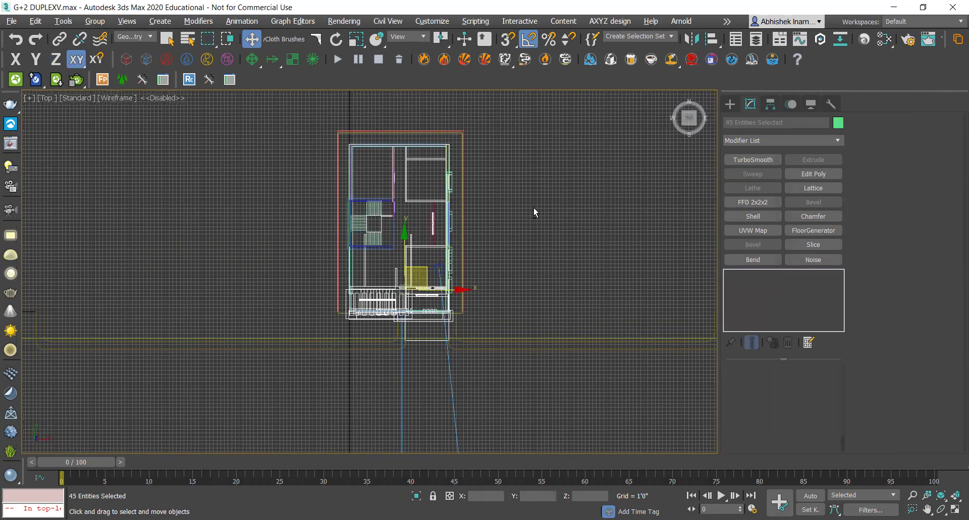
{"action": "left_click_drag", "start_coordinate": [317, 114], "coordinate": [526, 359]}
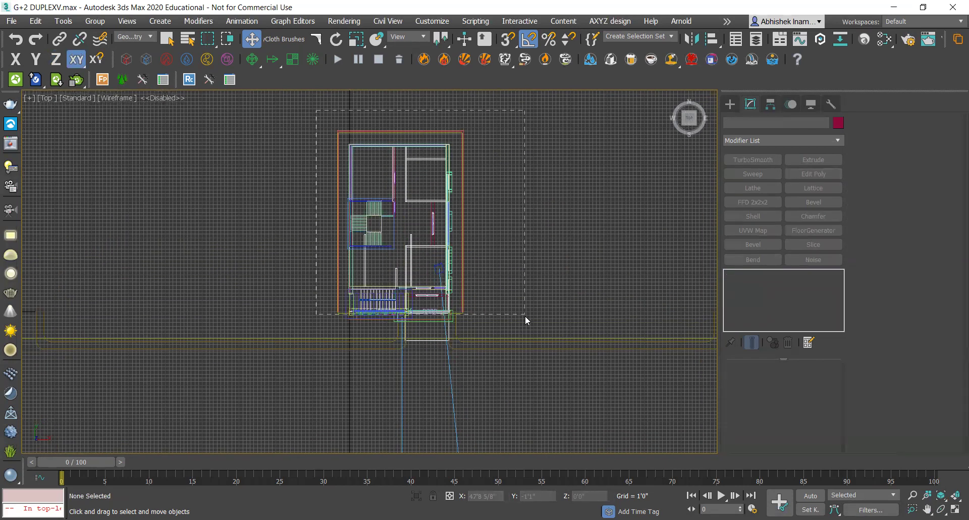
{"action": "left_click", "coordinate": [297, 333], "text": "alt"}
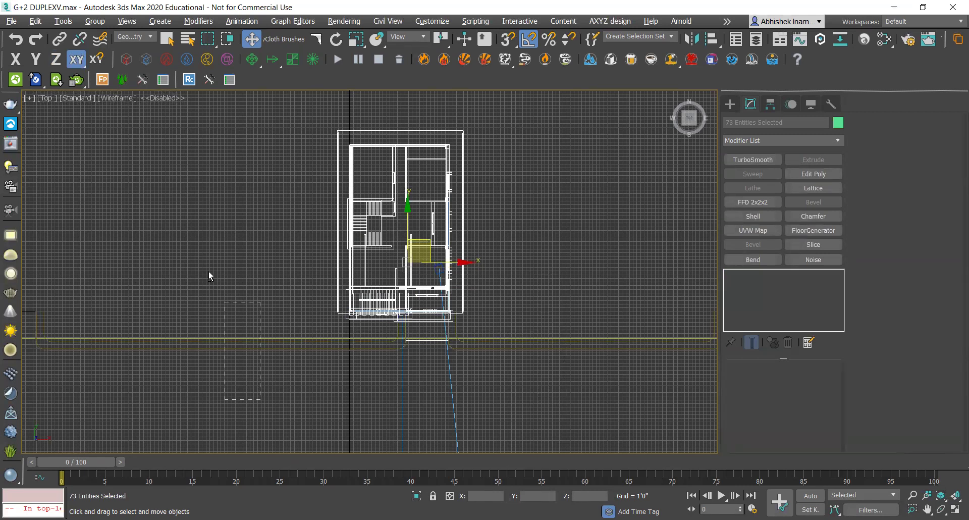
{"action": "left_click_drag", "start_coordinate": [422, 240], "coordinate": [495, 145]}
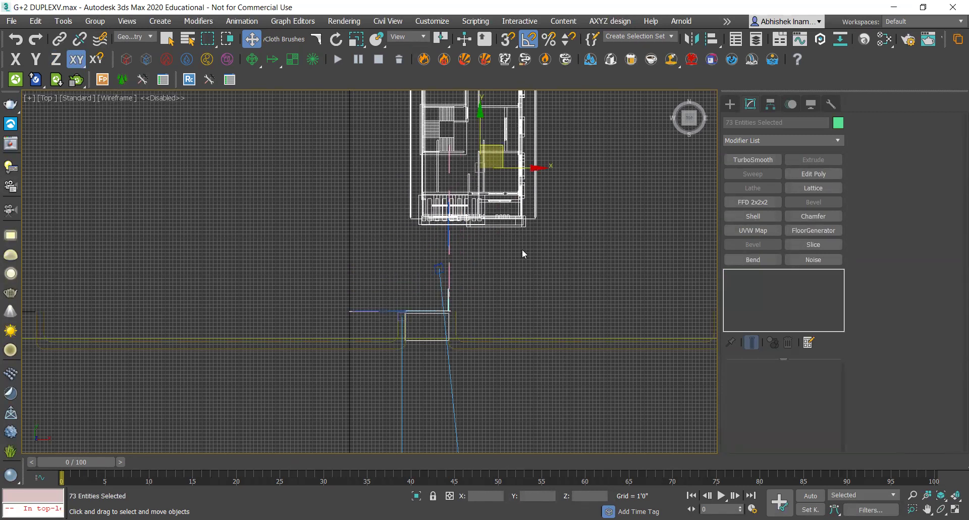
{"action": "key", "text": "ctrl+z"}
{"action": "scroll", "coordinate": [523, 262], "scroll_direction": "up", "scroll_amount": 3}
{"action": "scroll", "coordinate": [522, 273], "scroll_direction": "up", "scroll_amount": 3}
{"action": "scroll", "coordinate": [521, 282], "scroll_direction": "up", "scroll_amount": 2}
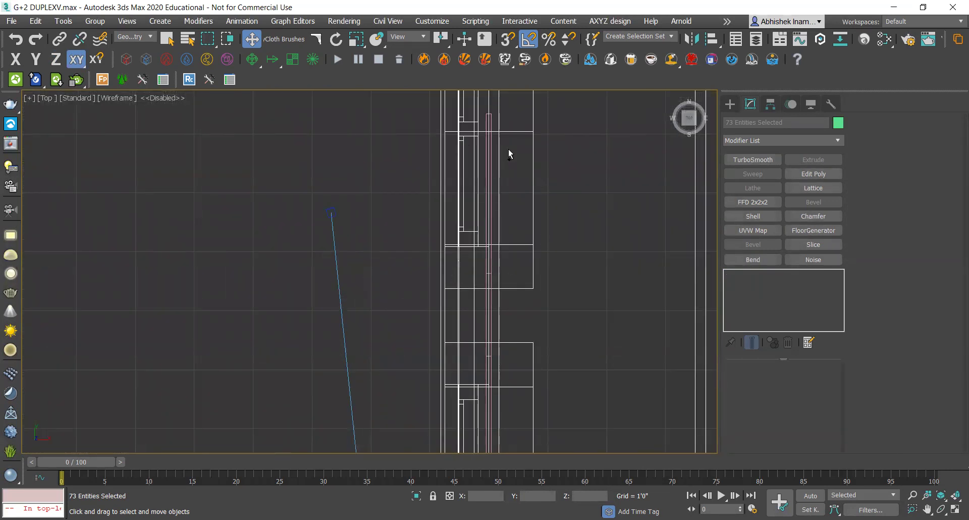
Set the selection filter back to All and add the window and remaining plan objects
{"action": "left_click", "coordinate": [134, 37]}
{"action": "left_click", "coordinate": [127, 48]}
{"action": "left_click", "coordinate": [447, 171], "text": "ctrl"}
{"action": "scroll", "coordinate": [549, 286], "scroll_direction": "down", "scroll_amount": 3}
{"action": "scroll", "coordinate": [536, 248], "scroll_direction": "down", "scroll_amount": 2}
{"action": "scroll", "coordinate": [535, 263], "scroll_direction": "up", "scroll_amount": 4}
{"action": "left_click_drag", "start_coordinate": [529, 171], "coordinate": [468, 225]}
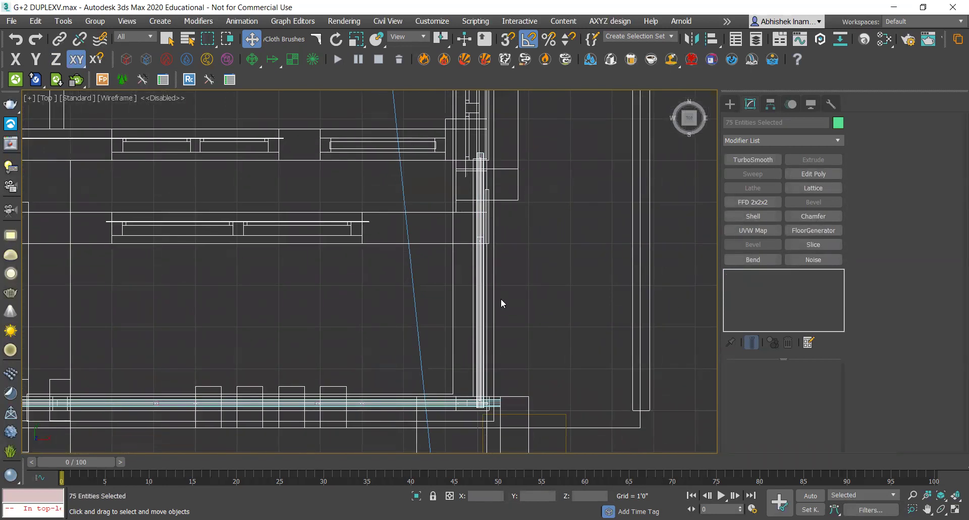
{"action": "scroll", "coordinate": [500, 299], "scroll_direction": "up", "scroll_amount": 2}
{"action": "middle_click_drag", "start_coordinate": [545, 238], "coordinate": [403, 275]}
{"action": "left_click_drag", "start_coordinate": [313, 201], "coordinate": [362, 258], "text": "ctrl"}
{"action": "middle_click_drag", "start_coordinate": [363, 259], "coordinate": [594, 262]}
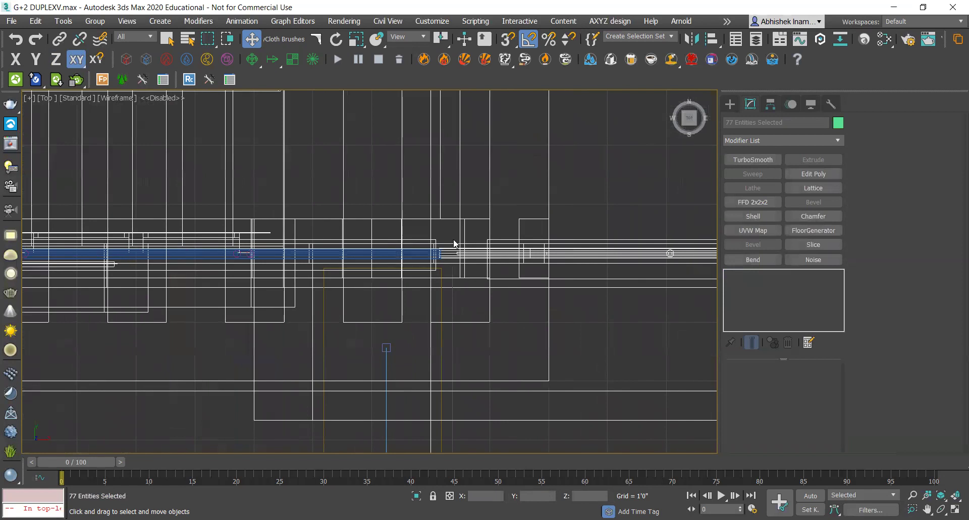
Add the beam row, the lower plan objects and the last missing object to the selection
{"action": "left_click", "coordinate": [194, 259], "text": "ctrl"}
{"action": "scroll", "coordinate": [193, 259], "scroll_direction": "down", "scroll_amount": 3}
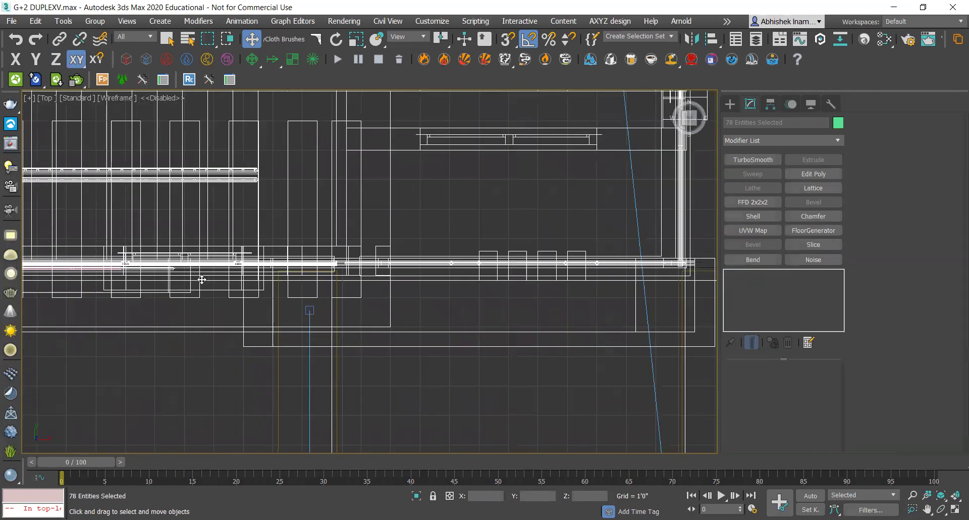
{"action": "middle_click_drag", "start_coordinate": [194, 259], "coordinate": [330, 255]}
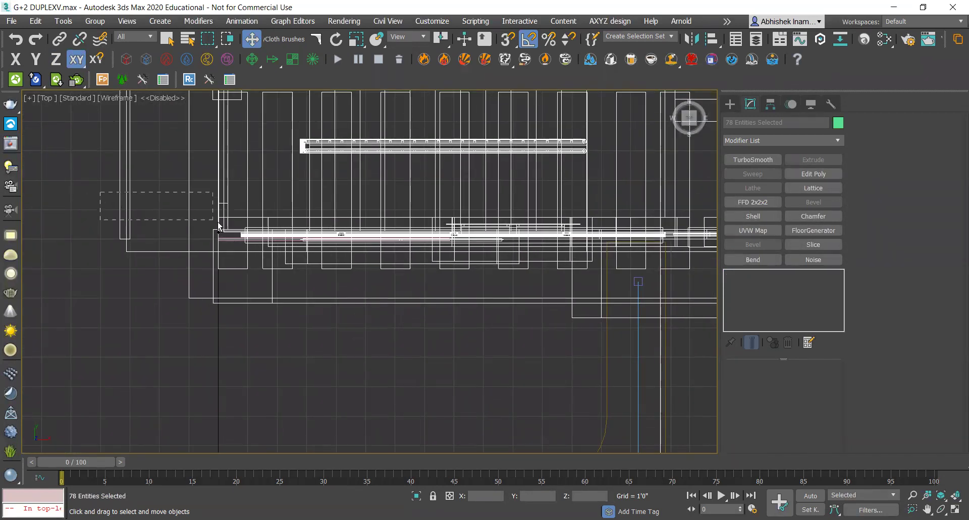
{"action": "left_click", "coordinate": [273, 251], "text": "ctrl"}
{"action": "key", "text": "ctrl+z"}
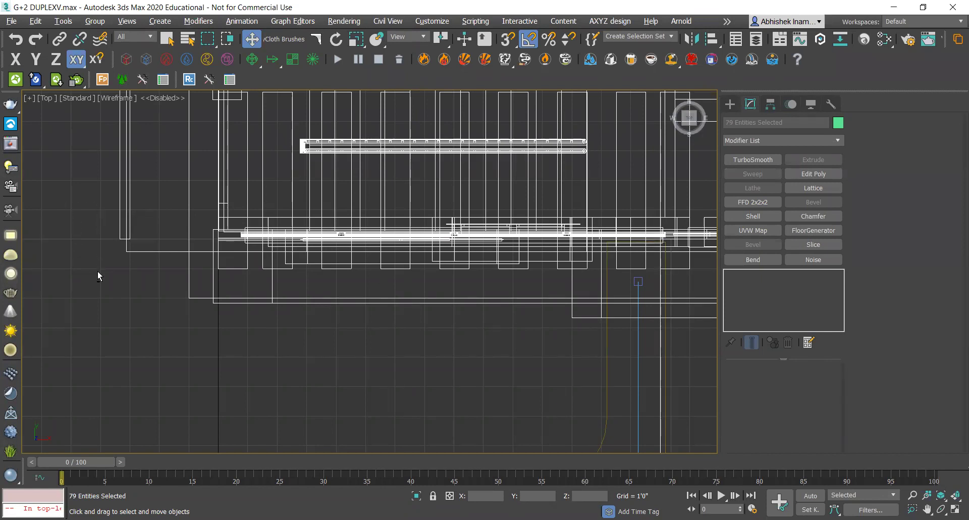
{"action": "scroll", "coordinate": [444, 307], "scroll_direction": "up", "scroll_amount": 4}
{"action": "scroll", "coordinate": [376, 288], "scroll_direction": "down", "scroll_amount": 3}
{"action": "left_click_drag", "start_coordinate": [605, 353], "coordinate": [233, 256]}
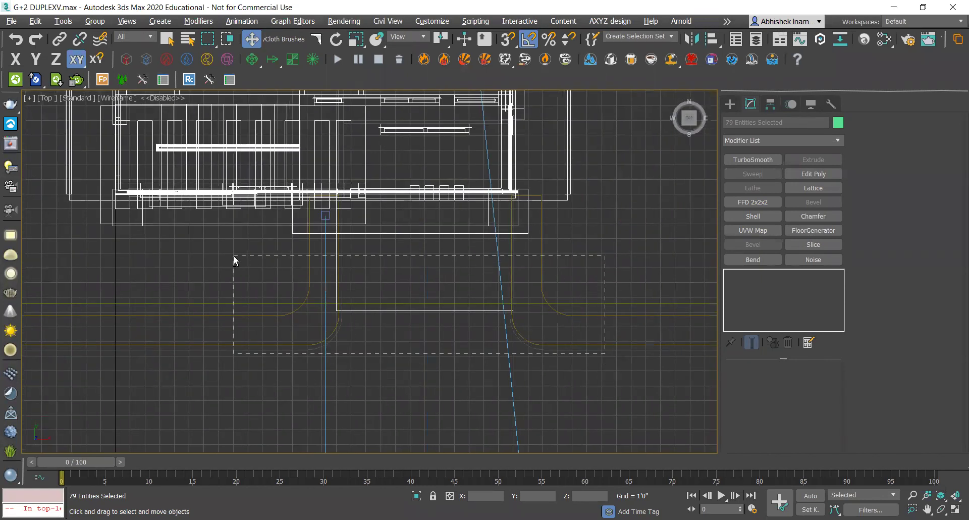
{"action": "scroll", "coordinate": [384, 270], "scroll_direction": "down", "scroll_amount": 1}
{"action": "scroll", "coordinate": [409, 284], "scroll_direction": "down", "scroll_amount": 2}
{"action": "scroll", "coordinate": [505, 227], "scroll_direction": "down", "scroll_amount": 1}
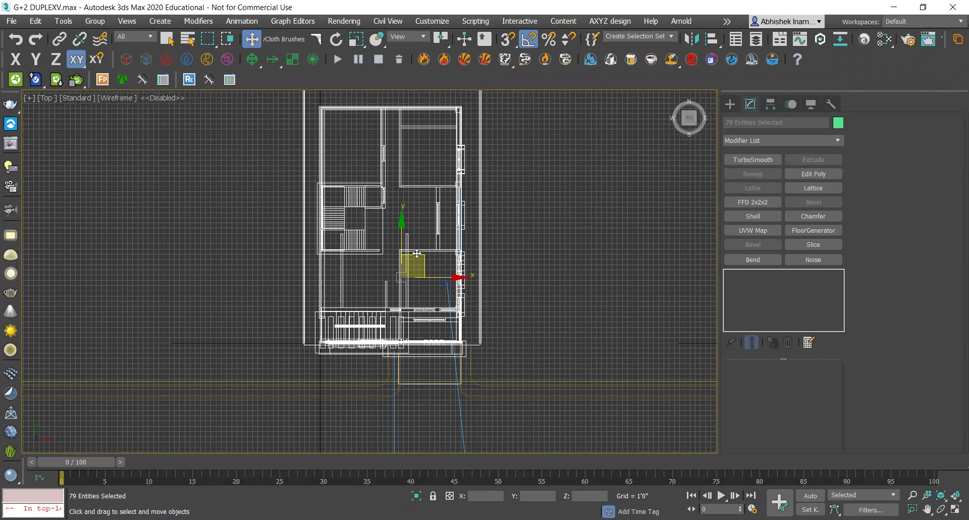
{"action": "left_click_drag", "start_coordinate": [580, 188], "coordinate": [591, 180]}
{"action": "right_click", "coordinate": [591, 181]}
{"action": "left_click_drag", "start_coordinate": [533, 164], "coordinate": [425, 208], "text": "ctrl"}
Shift-drag a copy of the 80 selected house objects up and to the right
{"action": "left_click_drag", "start_coordinate": [420, 252], "coordinate": [565, 155]}
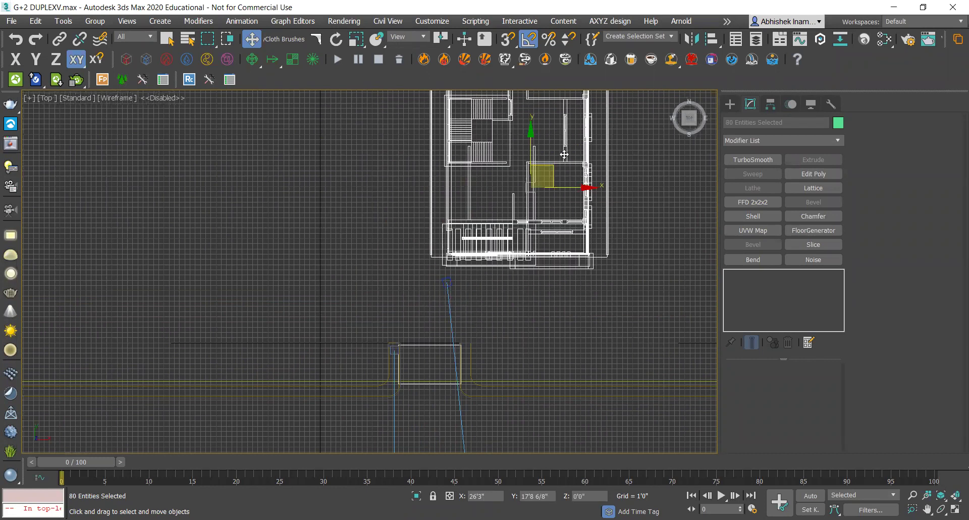
{"action": "right_click", "coordinate": [564, 154]}
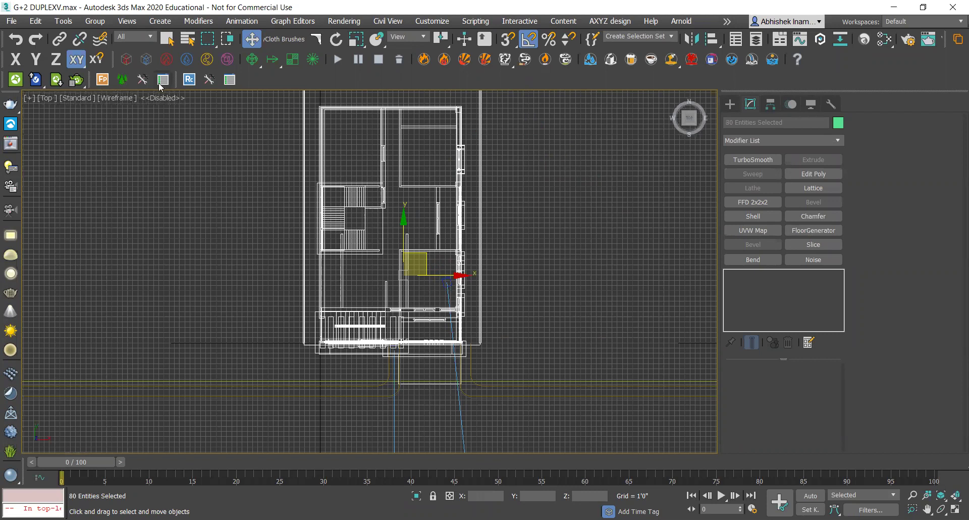
{"action": "scroll", "coordinate": [432, 222], "scroll_direction": "down", "scroll_amount": 3}
{"action": "scroll", "coordinate": [428, 271], "scroll_direction": "down", "scroll_amount": 2}
{"action": "left_click_drag", "start_coordinate": [373, 301], "coordinate": [529, 233], "text": "shift"}
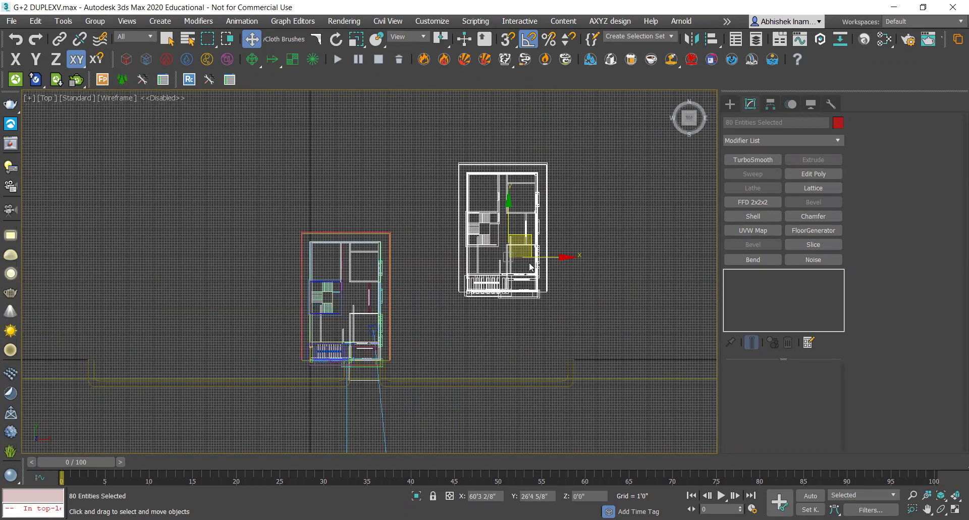
Confirm the clone and group all the copied duplex objects under the name 'env'
{"action": "left_click", "coordinate": [486, 318]}
{"action": "left_click", "coordinate": [94, 22]}
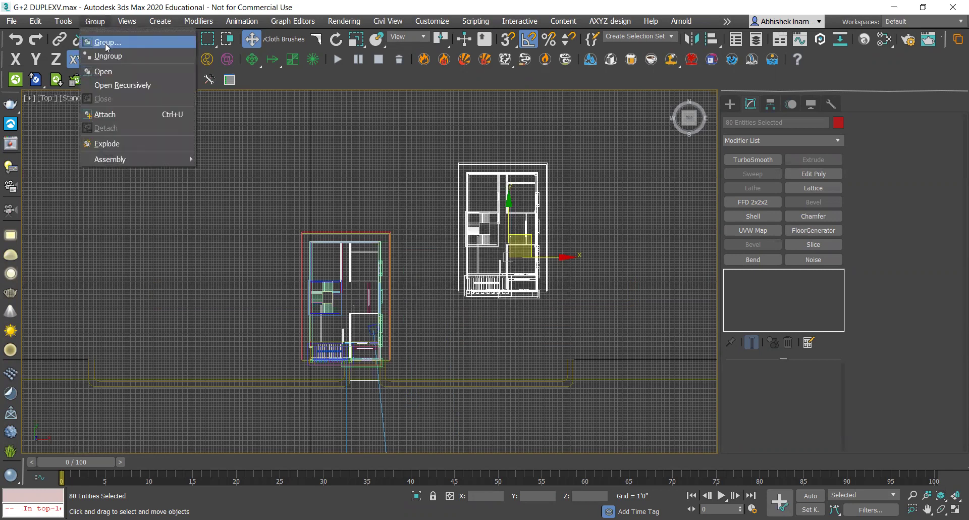
{"action": "left_click", "coordinate": [103, 40]}
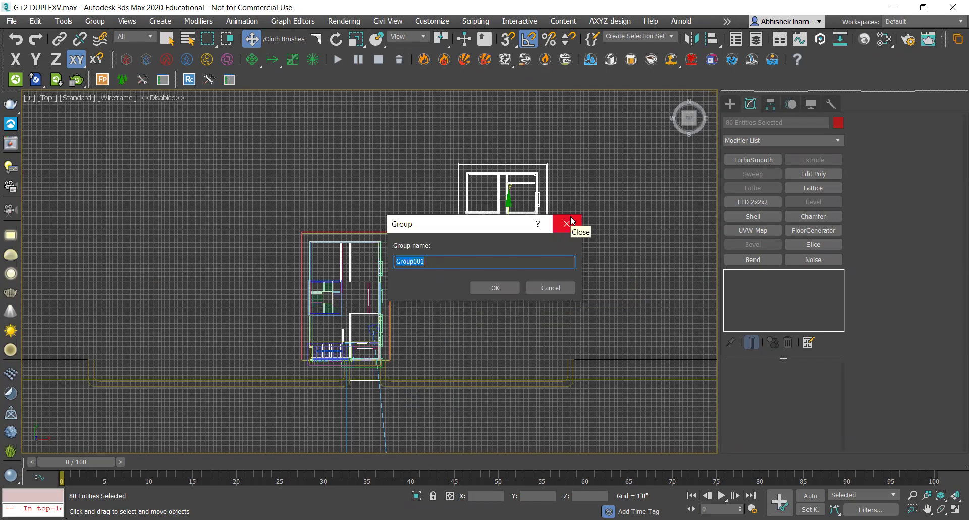
{"action": "type", "text": "env"}
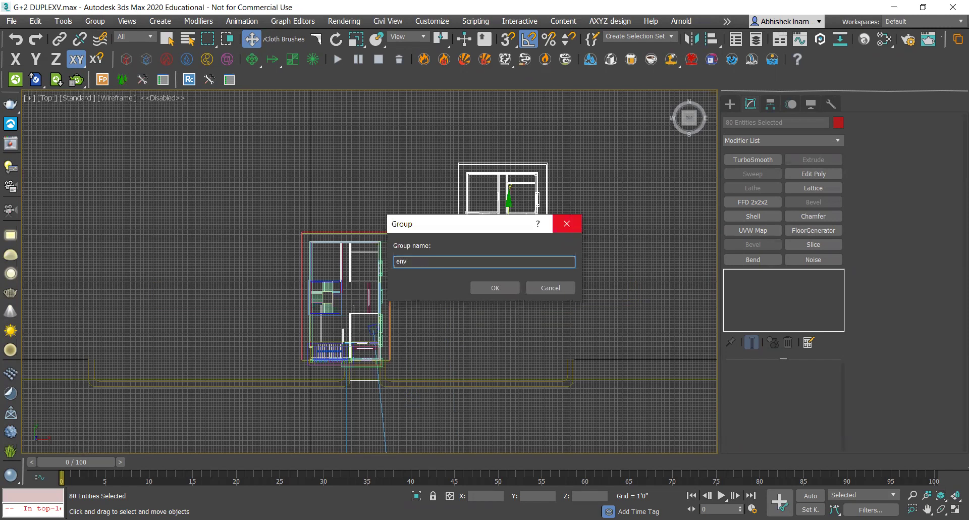
{"action": "key", "text": "Return"}
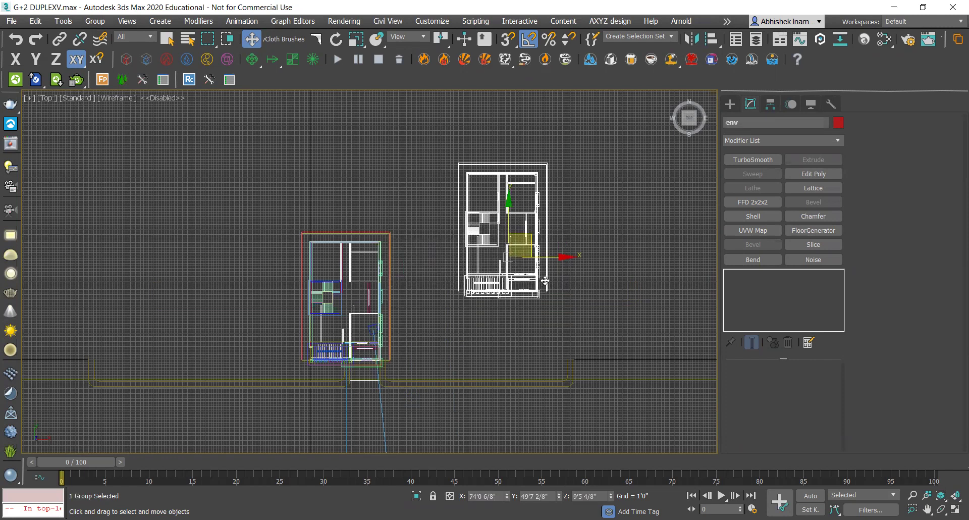
{"action": "right_click", "coordinate": [546, 279]}
Rotate the env group 90° around Z and move it up above the plan
{"action": "left_click", "coordinate": [568, 301]}
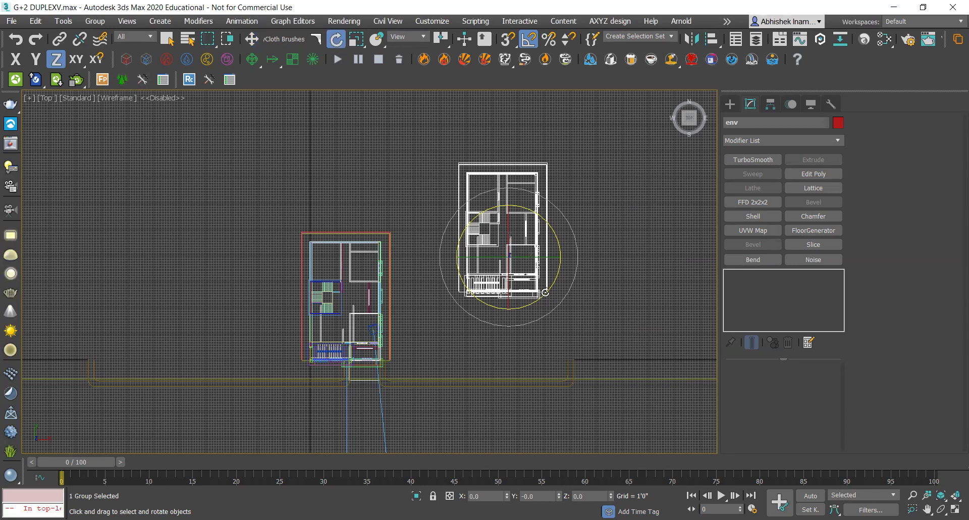
{"action": "left_click_drag", "start_coordinate": [545, 292], "coordinate": [568, 252]}
{"action": "right_click", "coordinate": [532, 252]}
{"action": "left_click", "coordinate": [542, 261]}
{"action": "mouse_move", "coordinate": [531, 235]}
{"action": "left_mouse_down"}
{"action": "mouse_move", "coordinate": [534, 113]}
{"action": "mouse_move", "coordinate": [521, 130]}
{"action": "left_mouse_up"}
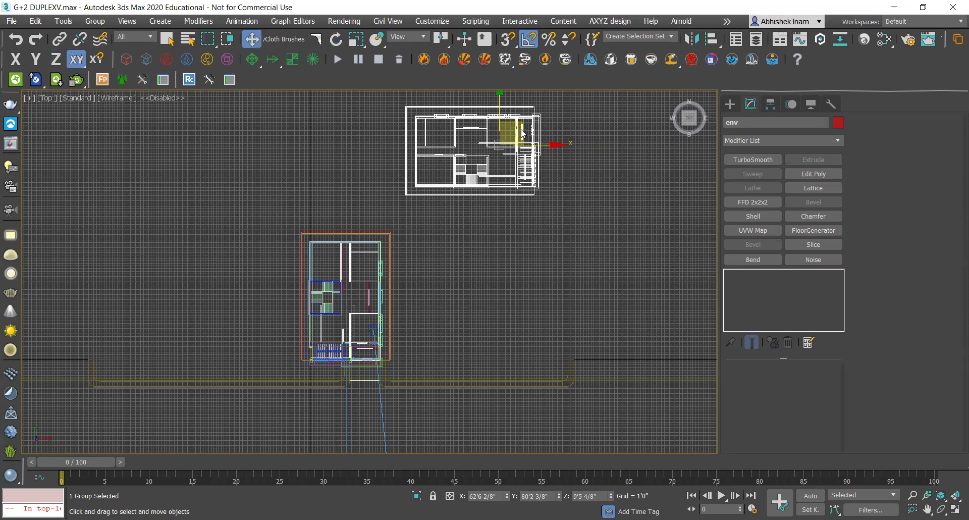
Check the env group's placement through the VRayCam002 camera, then reselect it
{"action": "key", "text": "c"}
{"action": "left_click", "coordinate": [449, 184]}
{"action": "key", "text": "Return"}
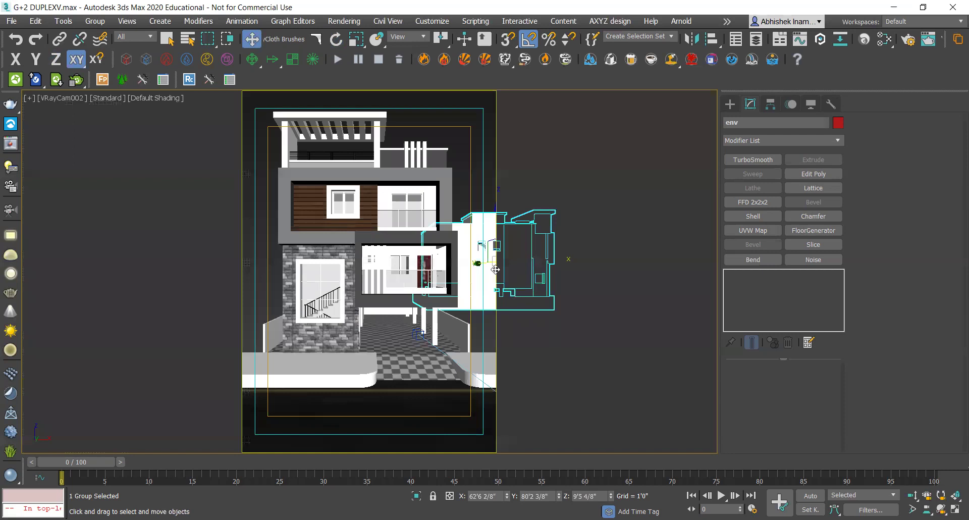
{"action": "left_click", "coordinate": [482, 181]}
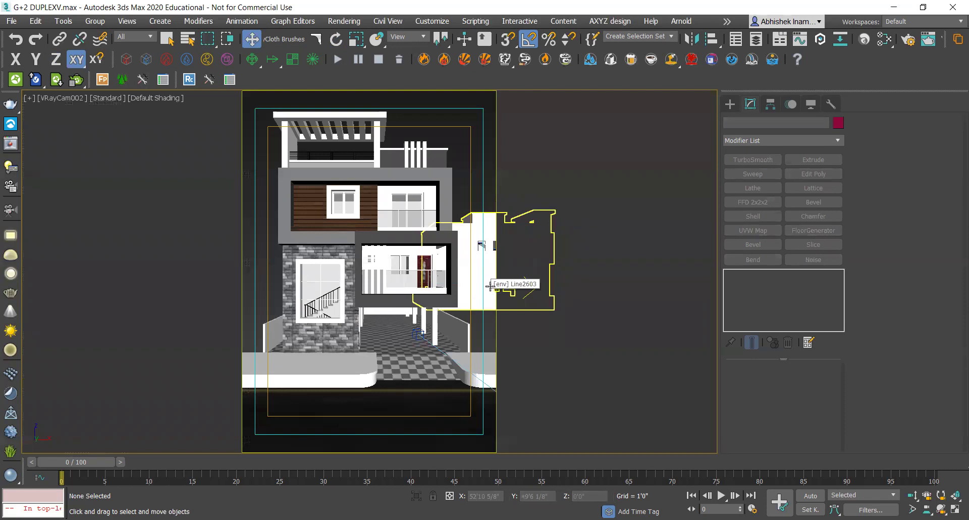
{"action": "left_click", "coordinate": [486, 218]}
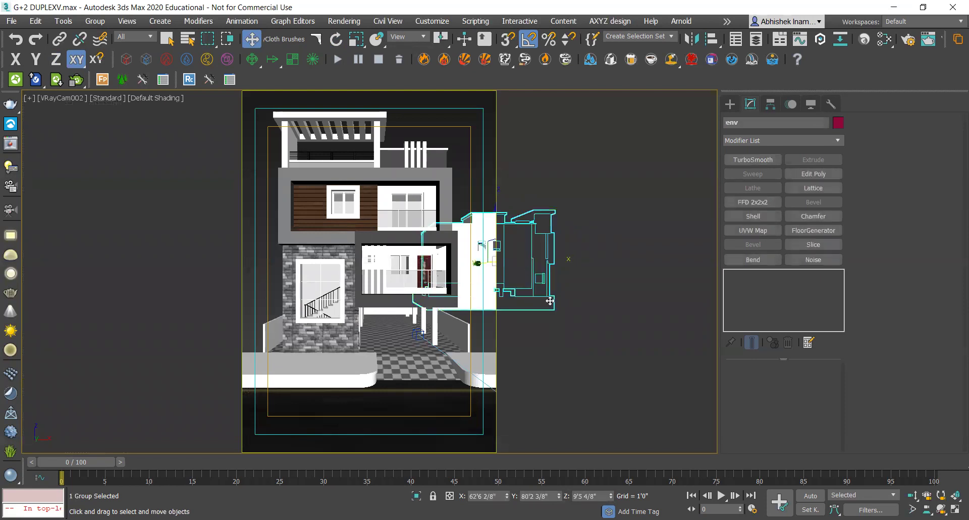
In top view, Shift-drag a second copy of env to the left of the plan
{"action": "key", "text": "t"}
{"action": "middle_click_drag", "start_coordinate": [504, 200], "coordinate": [574, 257]}
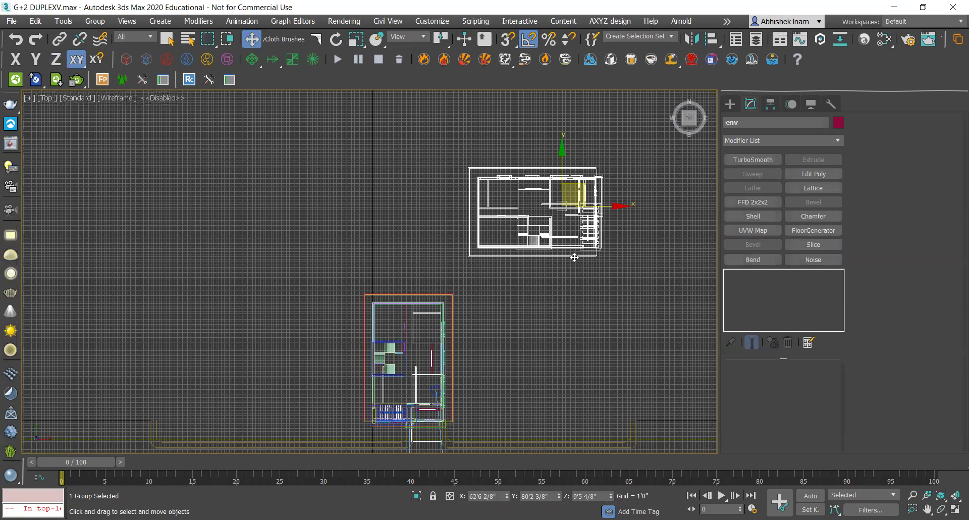
{"action": "scroll", "coordinate": [598, 227], "scroll_direction": "down", "scroll_amount": 2}
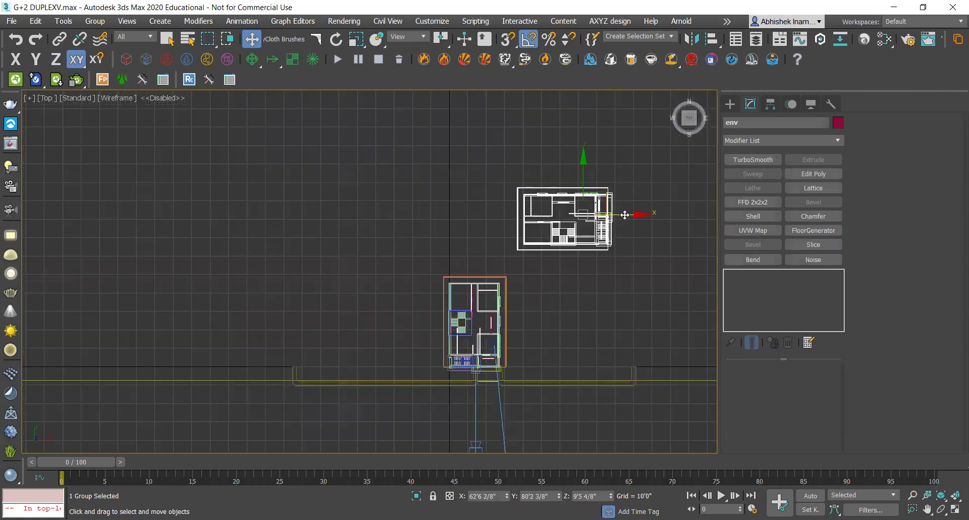
{"action": "left_click_drag", "start_coordinate": [622, 215], "coordinate": [382, 229], "text": "shift"}
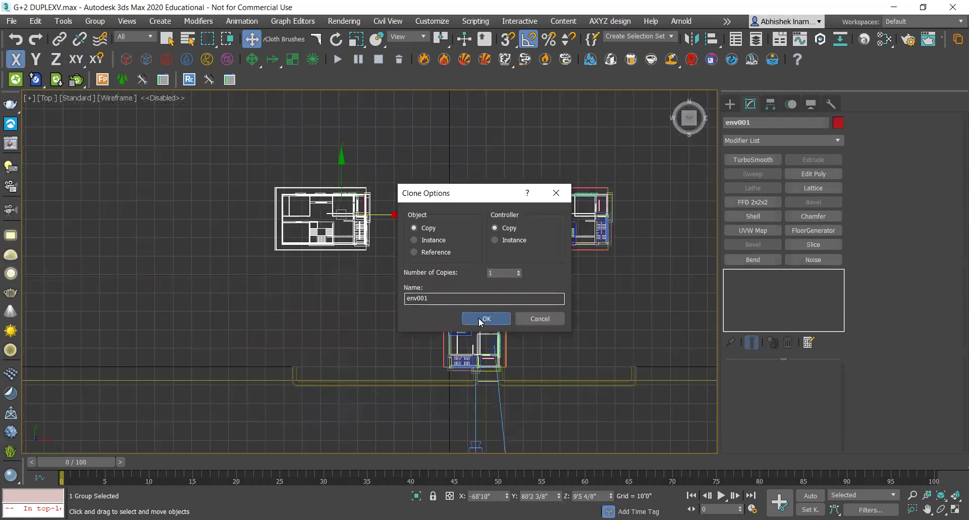
Create the env001 copy and mirror it on the X axis
{"action": "left_click", "coordinate": [478, 317]}
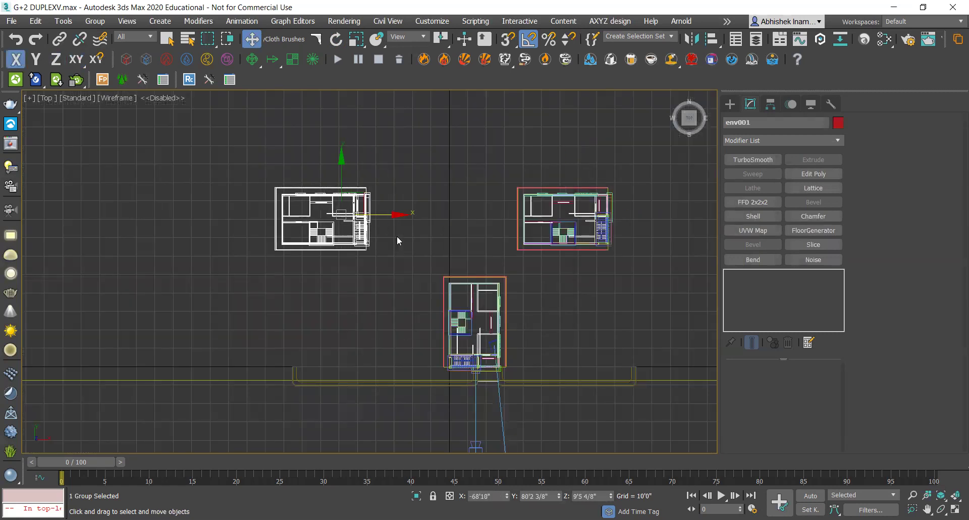
{"action": "left_click", "coordinate": [689, 43]}
{"action": "left_click", "coordinate": [449, 362]}
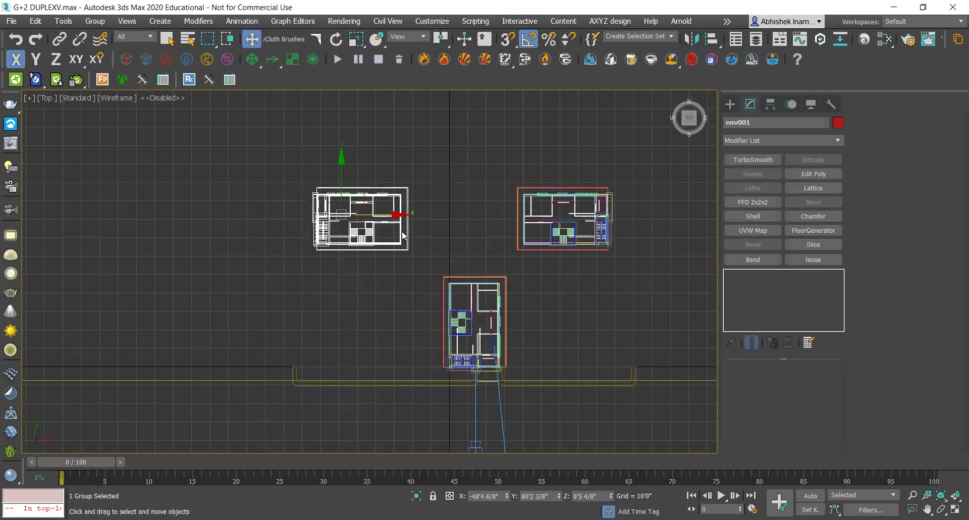
Check both background buildings through VRayCam002, then return to top view with env selected
{"action": "key", "text": "c"}
{"action": "left_click", "coordinate": [443, 182]}
{"action": "key", "text": "Return"}
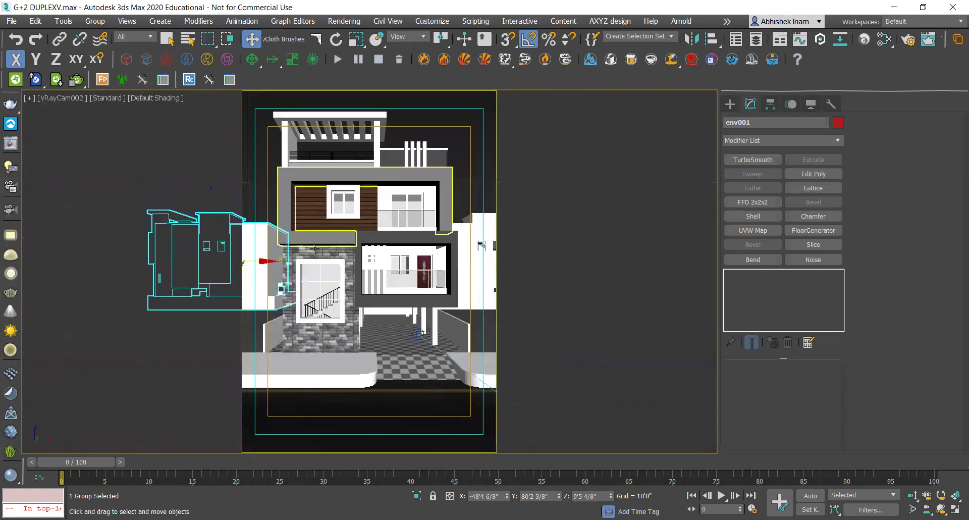
{"action": "key", "text": "Delete"}
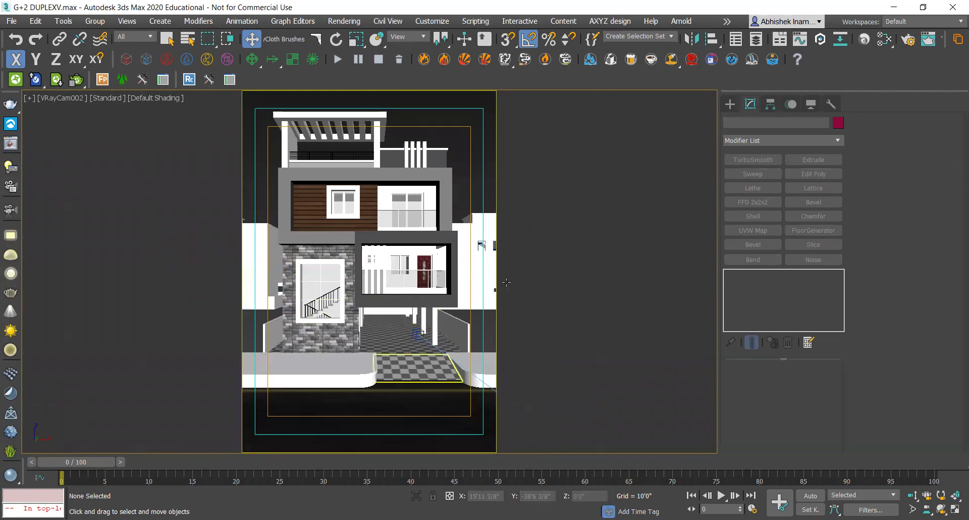
{"action": "left_click", "coordinate": [483, 261]}
{"action": "key", "text": "t"}
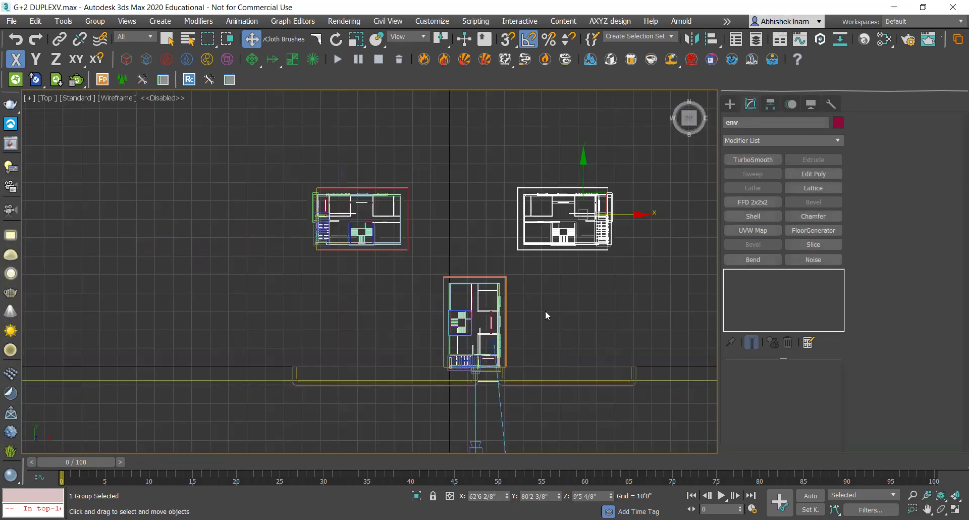
{"action": "left_click", "coordinate": [729, 103]}
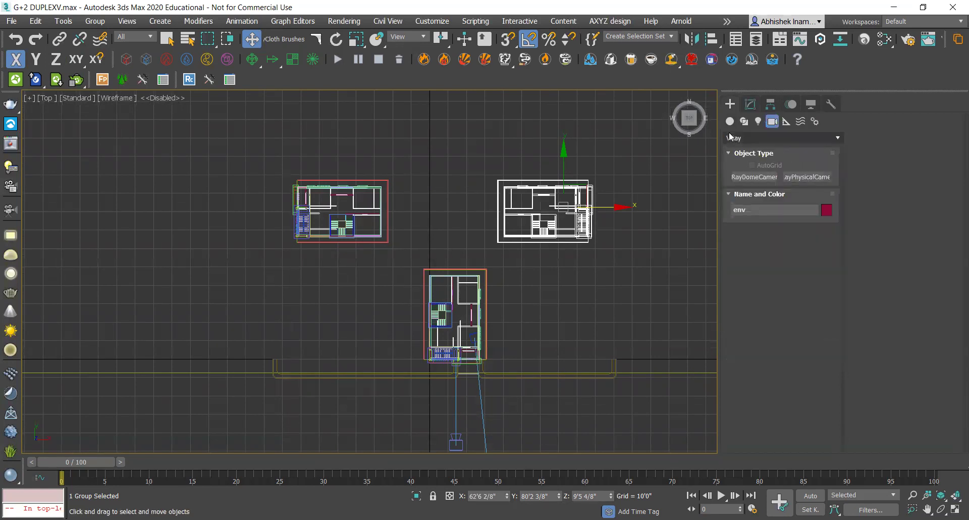
Draw a large plane, Plane001, across the whole site
{"action": "left_click", "coordinate": [729, 121]}
{"action": "left_click", "coordinate": [810, 230]}
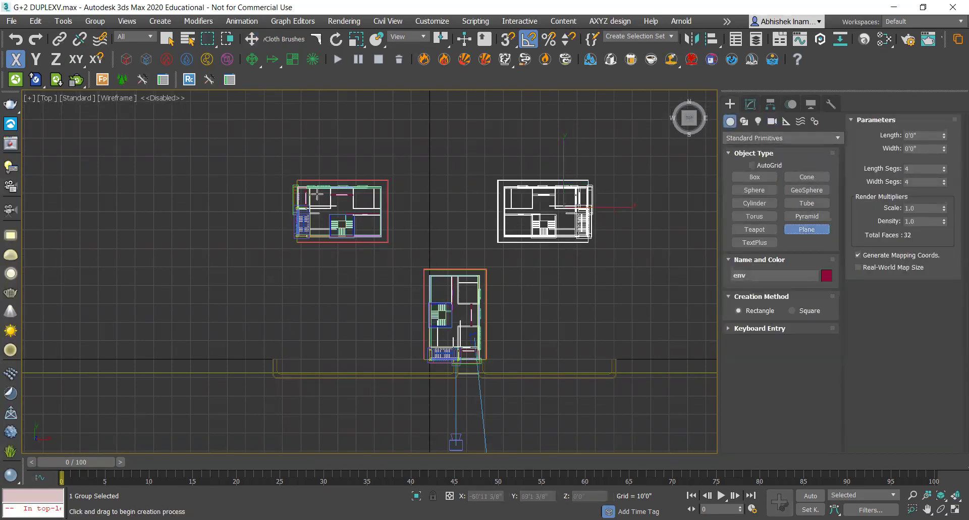
{"action": "left_click_drag", "start_coordinate": [294, 182], "coordinate": [435, 284]}
{"action": "left_click_drag", "start_coordinate": [480, 306], "coordinate": [607, 357]}
{"action": "right_click", "coordinate": [573, 300]}
{"action": "right_click", "coordinate": [583, 307]}
{"action": "left_click", "coordinate": [630, 300]}
In the Left view, move Plane001 down beneath the buildings as the ground
{"action": "key", "text": "l"}
{"action": "scroll", "coordinate": [282, 292], "scroll_direction": "up", "scroll_amount": 3}
{"action": "scroll", "coordinate": [247, 290], "scroll_direction": "up", "scroll_amount": 3}
{"action": "scroll", "coordinate": [372, 204], "scroll_direction": "up", "scroll_amount": 3}
{"action": "left_click_drag", "start_coordinate": [331, 128], "coordinate": [304, 237]}
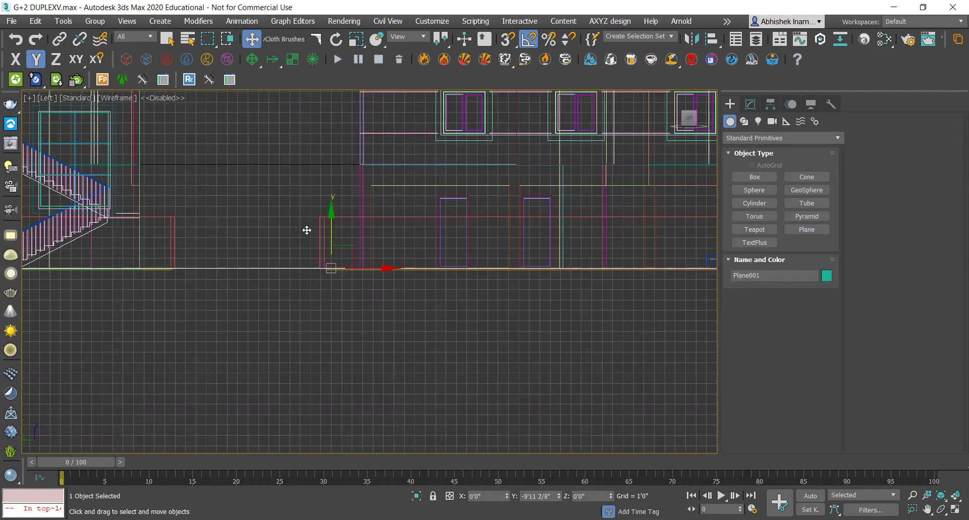
{"action": "scroll", "coordinate": [387, 301], "scroll_direction": "down", "scroll_amount": 2}
{"action": "scroll", "coordinate": [514, 282], "scroll_direction": "down", "scroll_amount": 3}
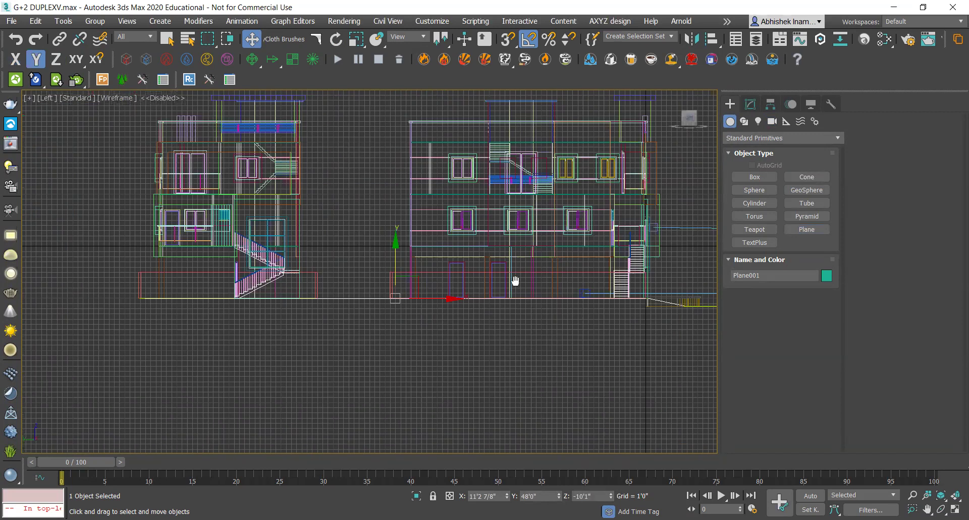
{"action": "scroll", "coordinate": [419, 313], "scroll_direction": "down", "scroll_amount": 1}
Orbit the Perspective view to a three-quarter angle and switch to Default Shading
{"action": "key", "text": "p"}
{"action": "scroll", "coordinate": [418, 317], "scroll_direction": "down", "scroll_amount": 2}
{"action": "middle_click_drag", "start_coordinate": [418, 317], "coordinate": [363, 348], "text": "alt"}
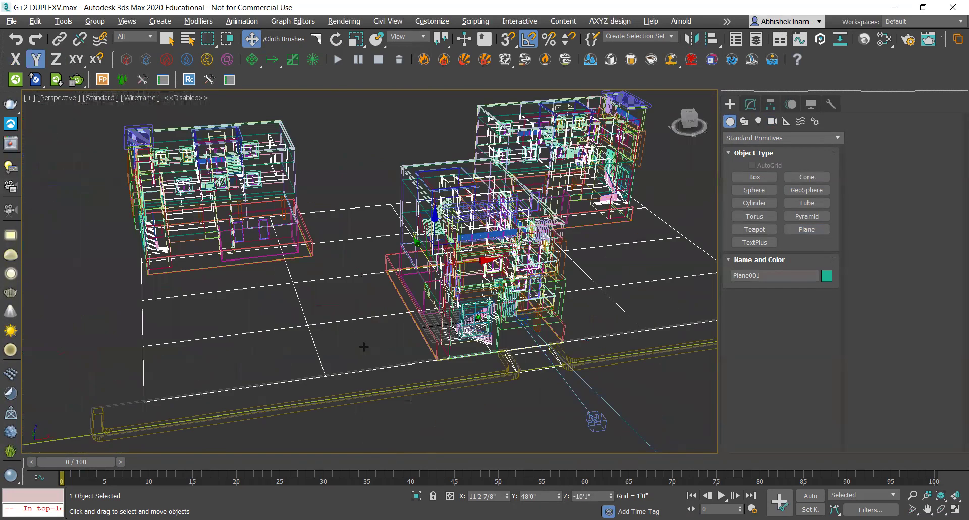
{"action": "middle_click_drag", "start_coordinate": [431, 343], "coordinate": [432, 341], "text": "alt"}
{"action": "key", "text": "F3"}
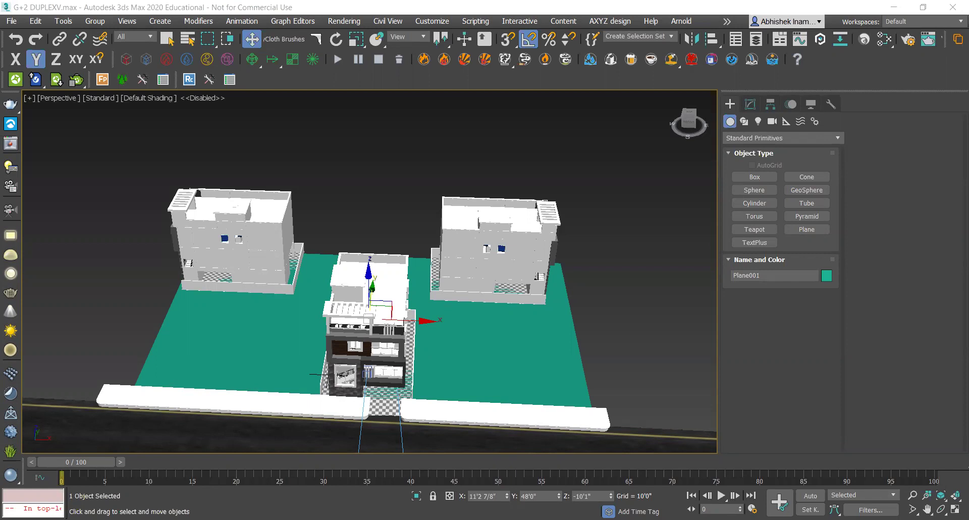
Merge all objects from the Acer negundo variegatum tree .max file and frame the tree
{"action": "left_click", "coordinate": [11, 22]}
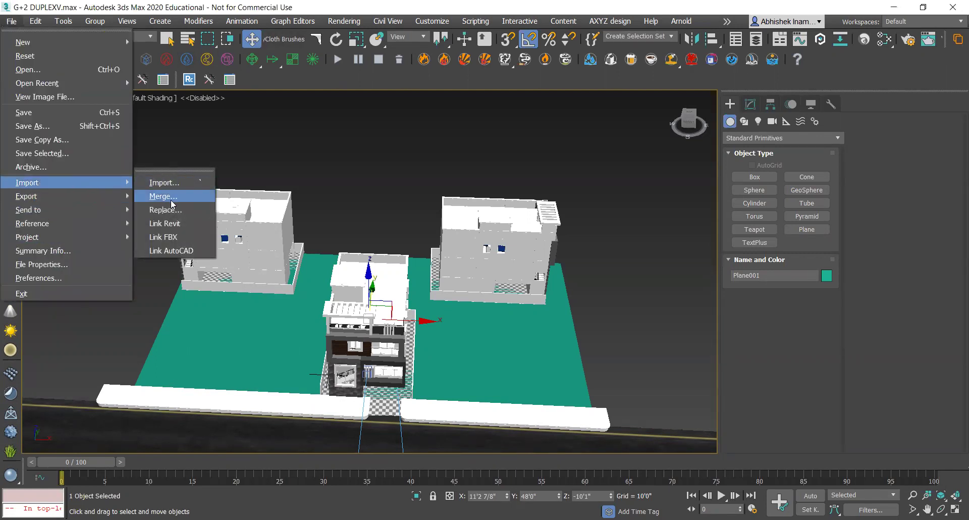
{"action": "left_click", "coordinate": [173, 204]}
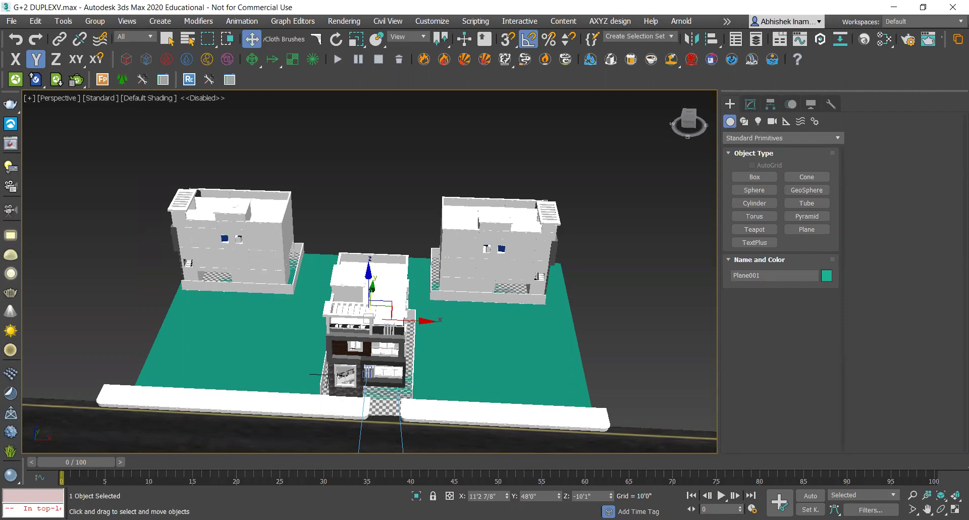
{"action": "key", "text": "Return"}
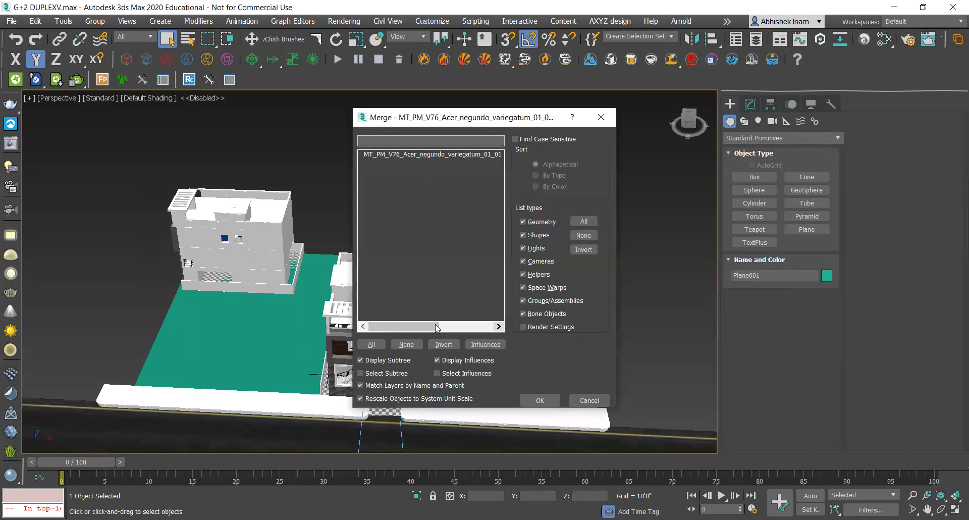
{"action": "left_click", "coordinate": [372, 344]}
{"action": "left_click", "coordinate": [520, 400]}
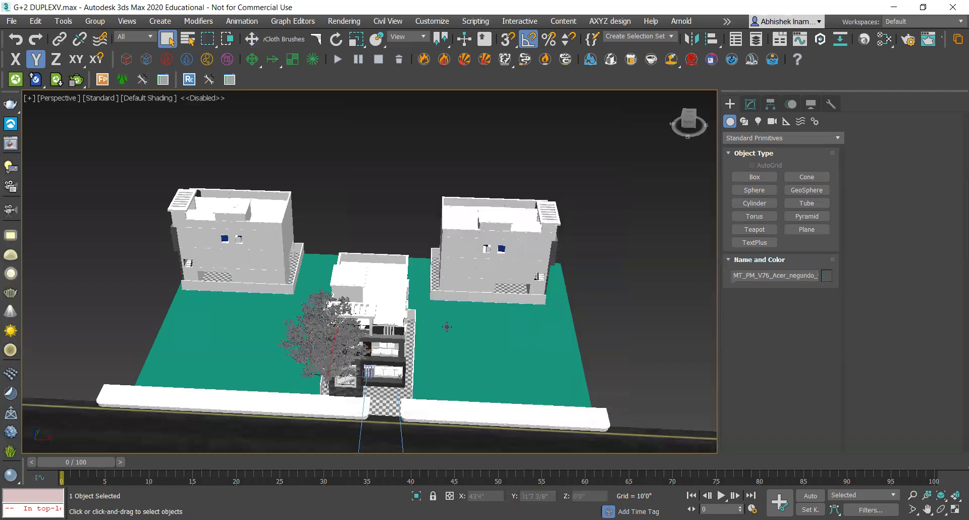
{"action": "key", "text": "z"}
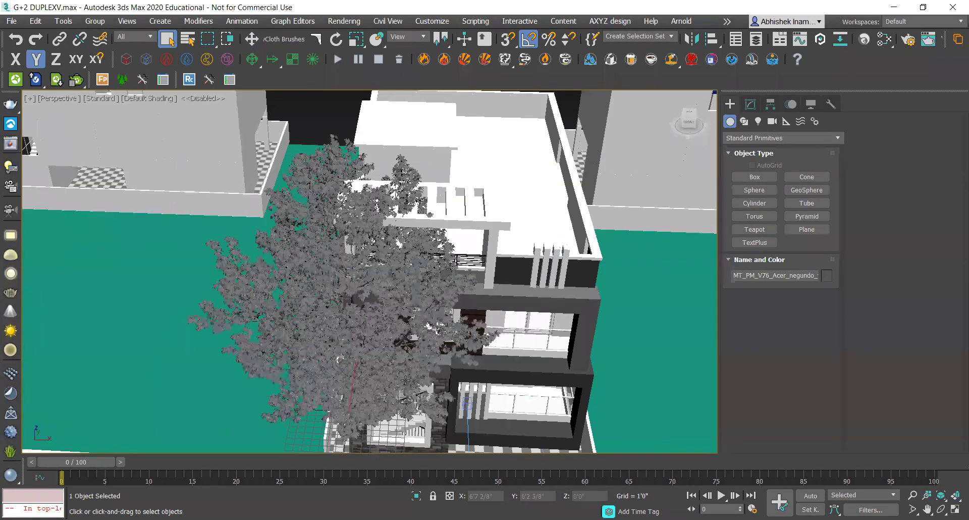
{"action": "scroll", "coordinate": [390, 379], "scroll_direction": "down", "scroll_amount": 5}
{"action": "key", "text": "F3"}
{"action": "scroll", "coordinate": [405, 380], "scroll_direction": "down", "scroll_amount": 5}
{"action": "scroll", "coordinate": [406, 380], "scroll_direction": "down", "scroll_amount": 3}
Slide the MT_PM_V76_Acer_negundo tree along X, out beyond the buildings
{"action": "right_click", "coordinate": [405, 297]}
{"action": "left_click", "coordinate": [411, 299]}
{"action": "middle_click_drag", "start_coordinate": [405, 392], "coordinate": [435, 349]}
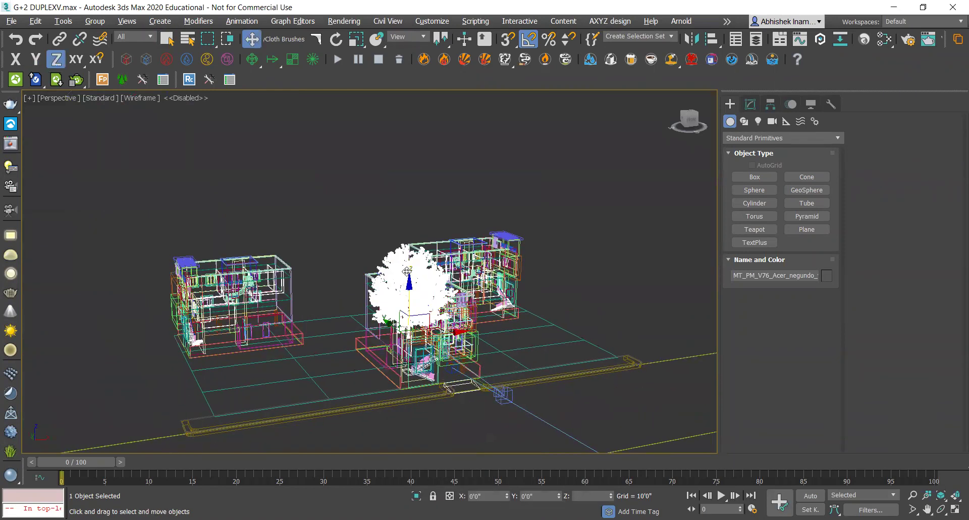
{"action": "left_click_drag", "start_coordinate": [406, 271], "coordinate": [423, 173]}
{"action": "key", "text": "ctrl+z"}
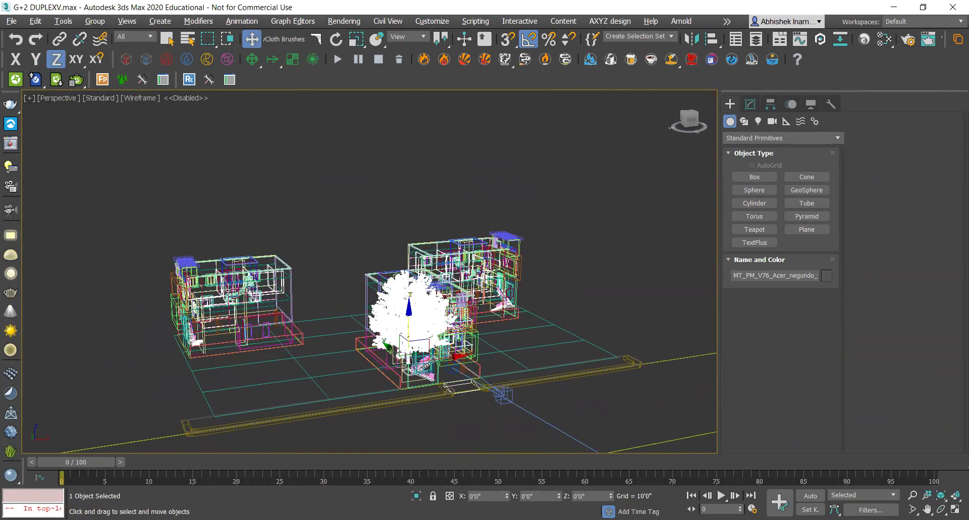
{"action": "middle_click_drag", "start_coordinate": [477, 304], "coordinate": [356, 404], "text": "alt"}
{"action": "left_click_drag", "start_coordinate": [365, 400], "coordinate": [595, 411]}
{"action": "middle_click_drag", "start_coordinate": [595, 411], "coordinate": [392, 313]}
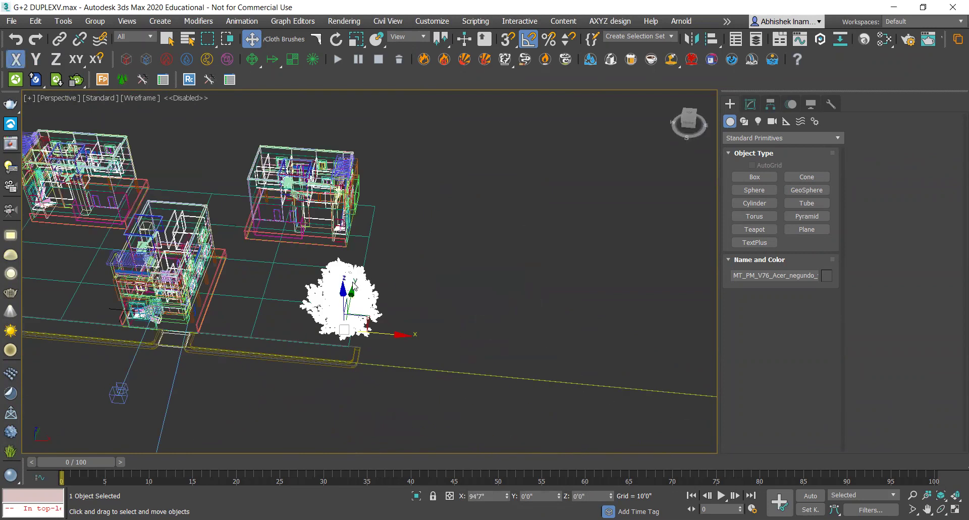
{"action": "left_click_drag", "start_coordinate": [392, 313], "coordinate": [575, 320]}
{"action": "middle_click_drag", "start_coordinate": [575, 321], "coordinate": [464, 321]}
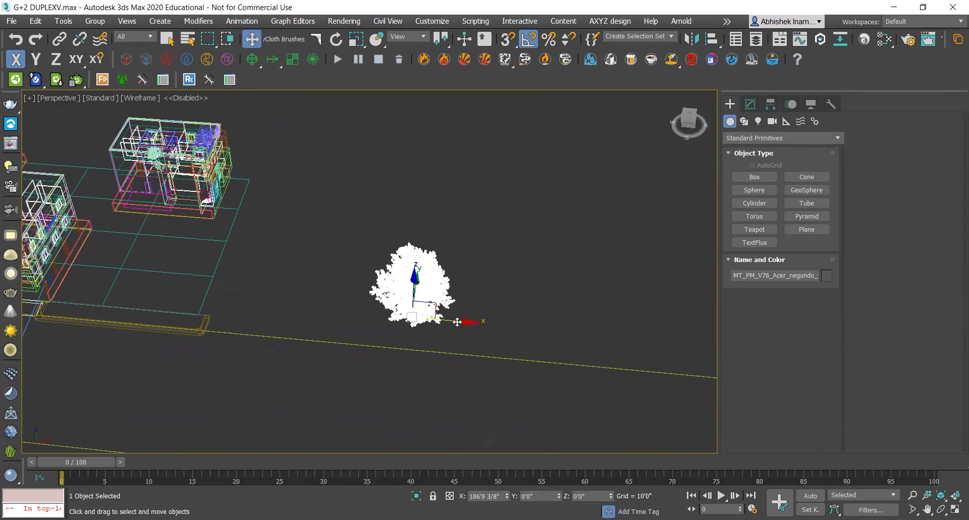
{"action": "left_click_drag", "start_coordinate": [464, 320], "coordinate": [447, 325]}
Move the merged tree back along X toward the duplex
{"action": "middle_click_drag", "start_coordinate": [363, 322], "coordinate": [439, 317]}
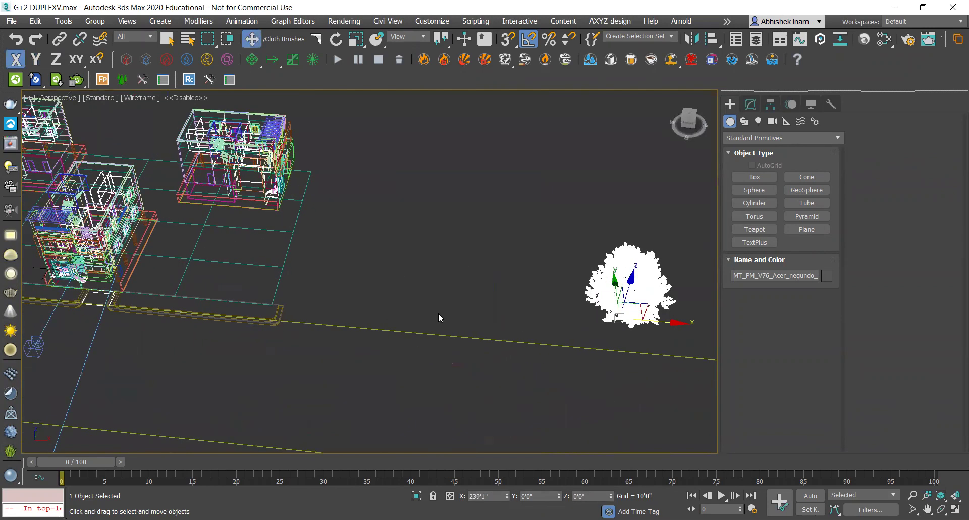
{"action": "left_click", "coordinate": [656, 234]}
{"action": "left_click", "coordinate": [641, 319]}
{"action": "scroll", "coordinate": [644, 320], "scroll_direction": "down", "scroll_amount": 1}
{"action": "scroll", "coordinate": [645, 320], "scroll_direction": "down", "scroll_amount": 1}
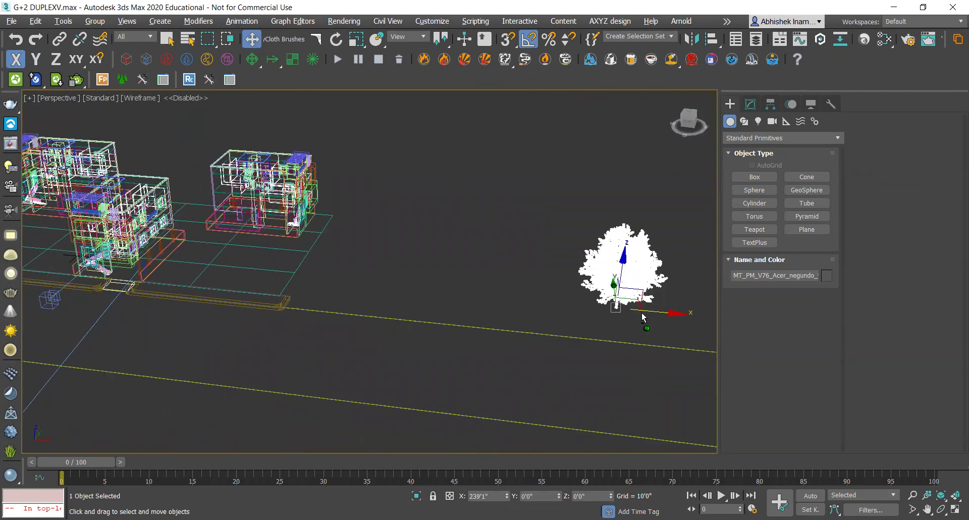
{"action": "scroll", "coordinate": [646, 316], "scroll_direction": "down", "scroll_amount": 1}
{"action": "left_click_drag", "start_coordinate": [646, 315], "coordinate": [275, 298]}
{"action": "scroll", "coordinate": [190, 285], "scroll_direction": "up", "scroll_amount": 1}
{"action": "scroll", "coordinate": [191, 286], "scroll_direction": "up", "scroll_amount": 1}
{"action": "scroll", "coordinate": [404, 333], "scroll_direction": "up", "scroll_amount": 1}
{"action": "scroll", "coordinate": [463, 319], "scroll_direction": "down", "scroll_amount": 1}
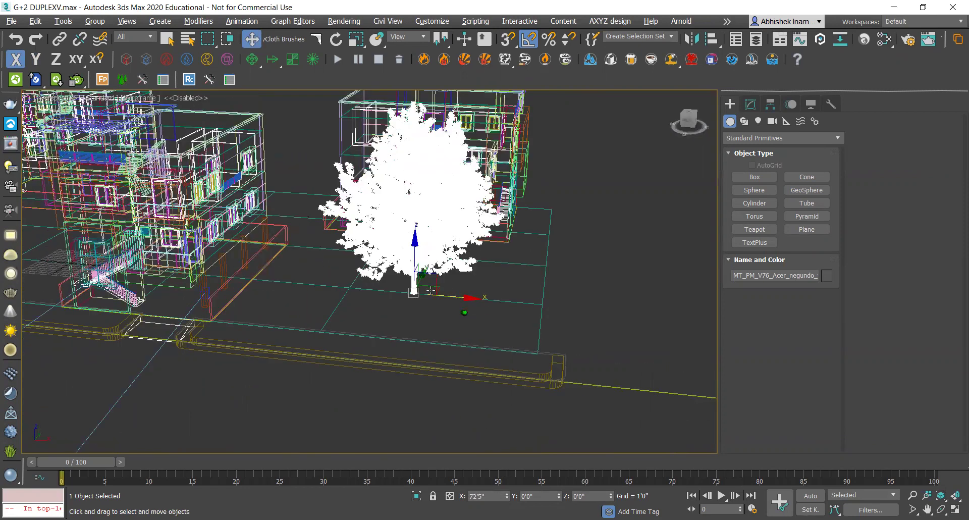
In the Left view, drag the tree to the building's lower-left front
{"action": "key", "text": "l"}
{"action": "scroll", "coordinate": [416, 301], "scroll_direction": "up", "scroll_amount": 2}
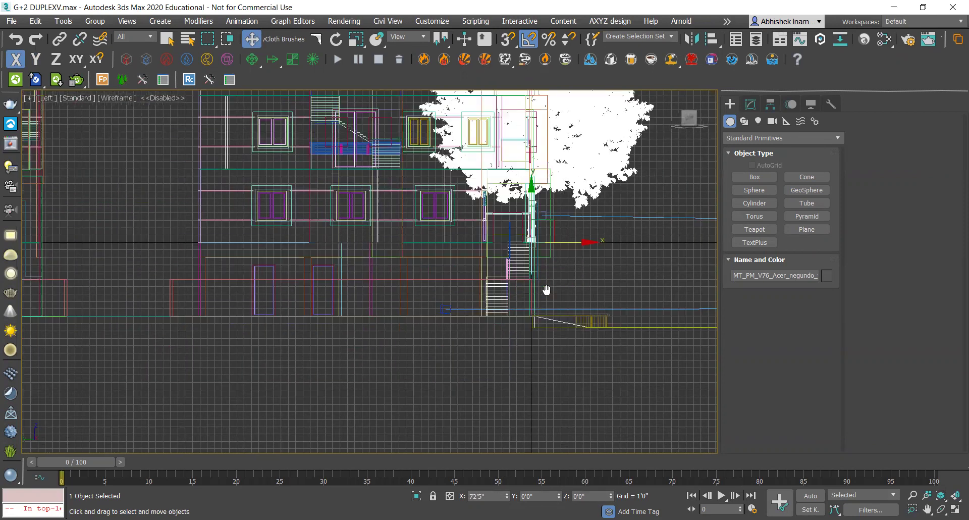
{"action": "scroll", "coordinate": [550, 288], "scroll_direction": "down", "scroll_amount": 4}
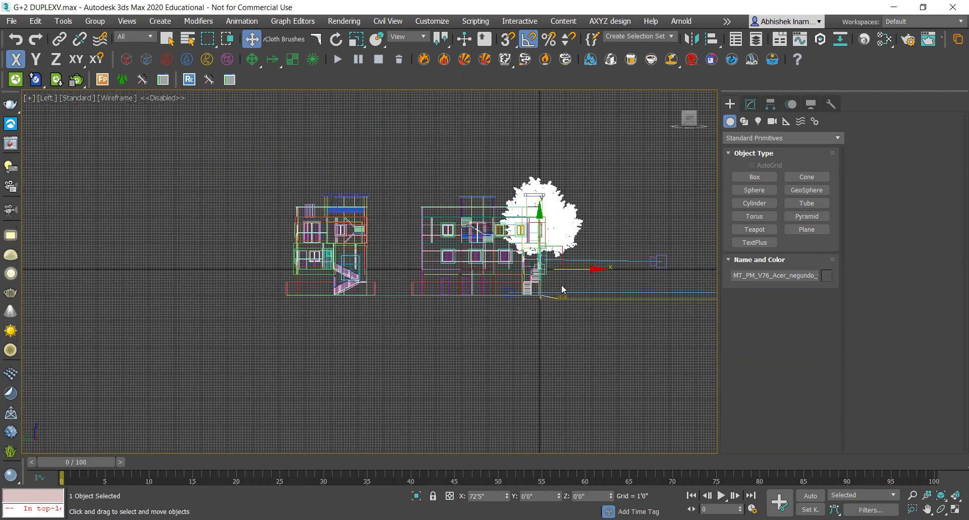
{"action": "scroll", "coordinate": [562, 287], "scroll_direction": "up", "scroll_amount": 3}
{"action": "scroll", "coordinate": [562, 287], "scroll_direction": "up", "scroll_amount": 2}
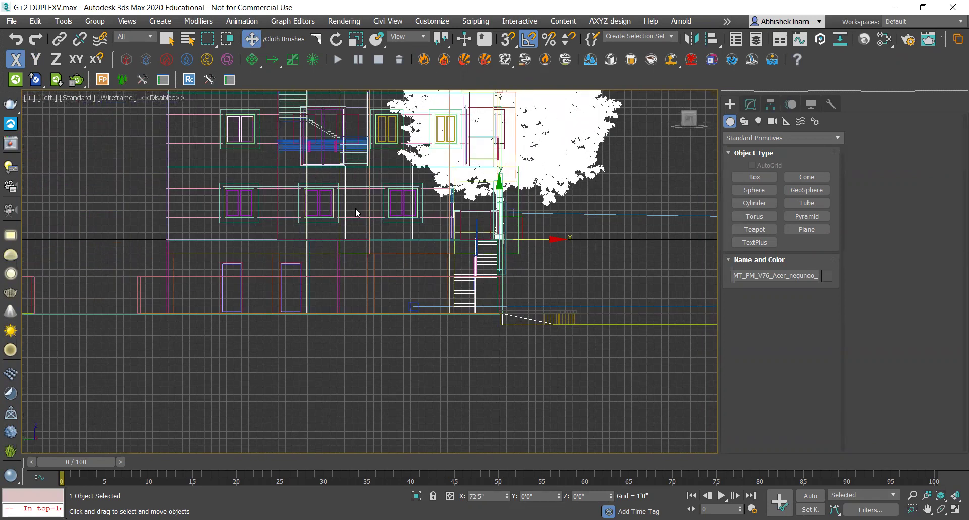
{"action": "middle_click_drag", "start_coordinate": [551, 280], "coordinate": [521, 341]}
{"action": "scroll", "coordinate": [506, 301], "scroll_direction": "up", "scroll_amount": 2}
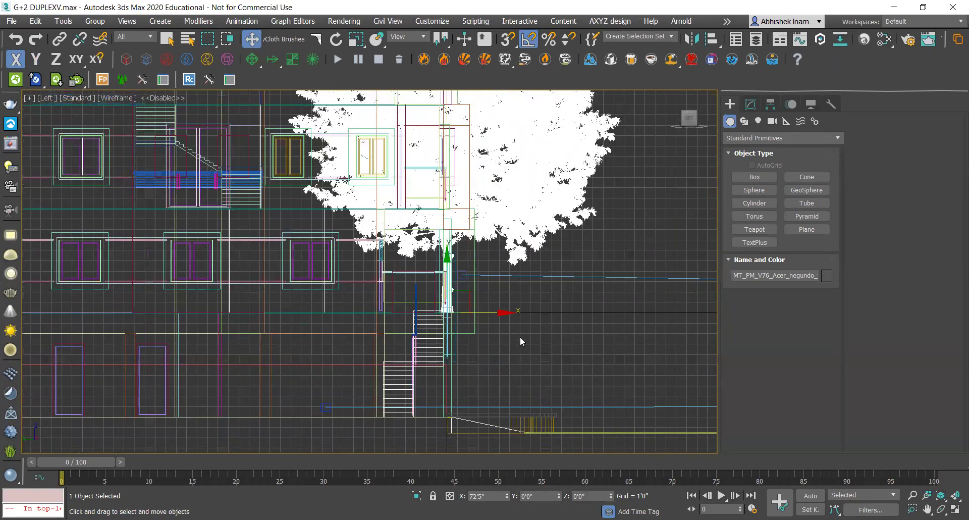
{"action": "scroll", "coordinate": [522, 342], "scroll_direction": "down", "scroll_amount": 2}
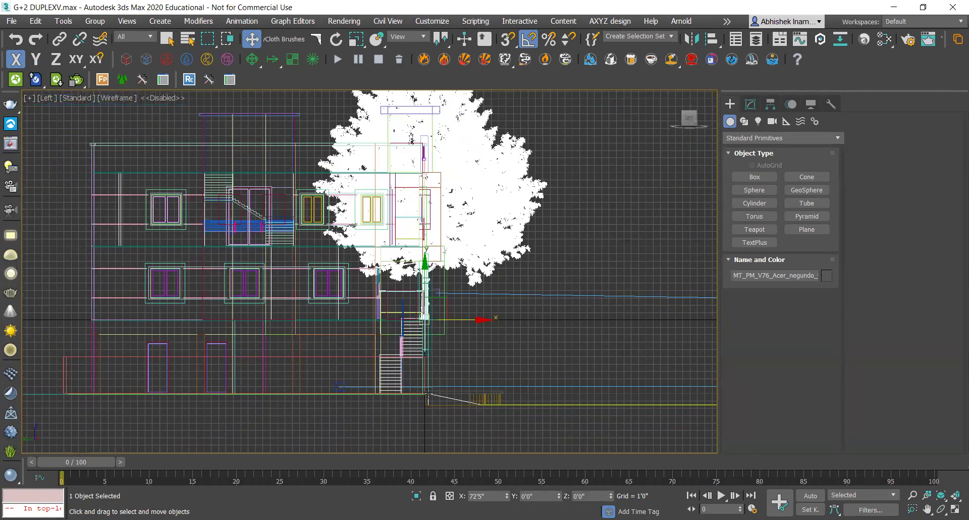
{"action": "scroll", "coordinate": [428, 321], "scroll_direction": "up", "scroll_amount": 3}
{"action": "scroll", "coordinate": [439, 323], "scroll_direction": "up", "scroll_amount": 3}
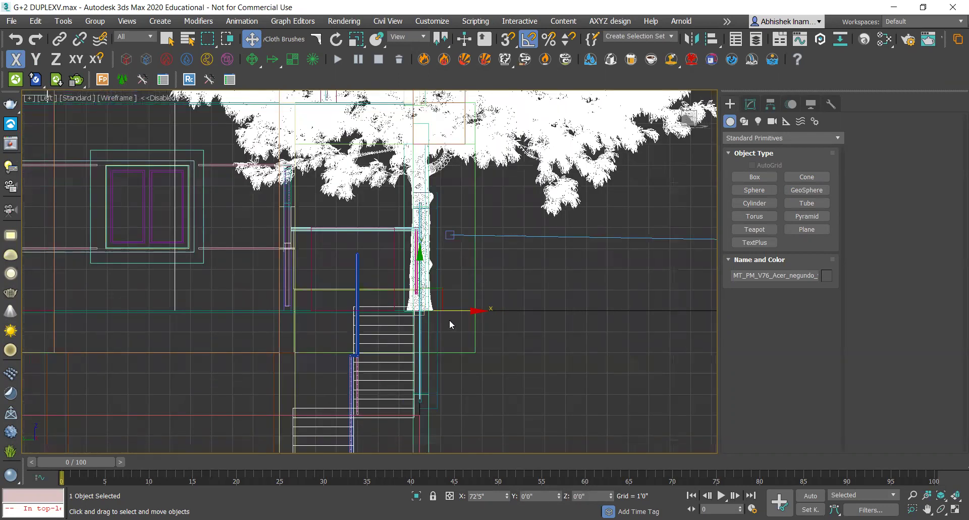
{"action": "scroll", "coordinate": [446, 316], "scroll_direction": "down", "scroll_amount": 3}
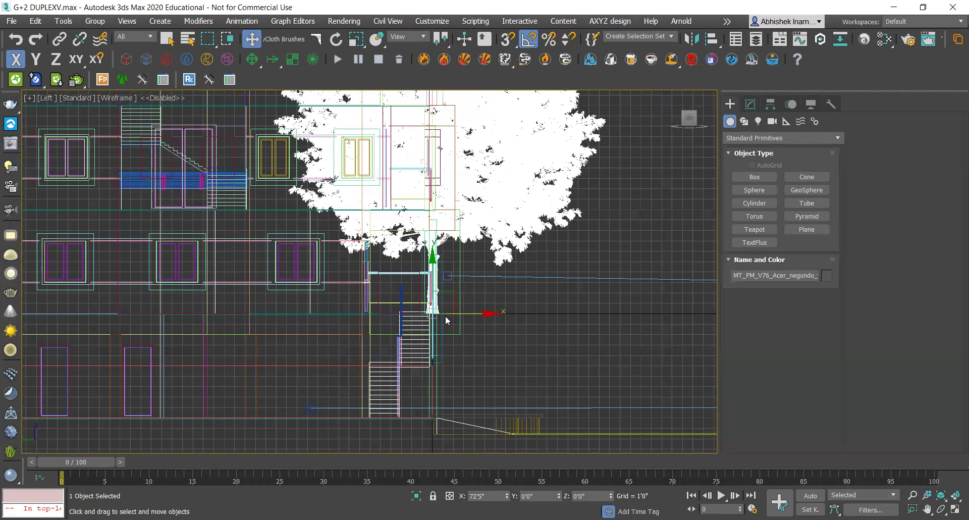
{"action": "middle_click_drag", "start_coordinate": [446, 316], "coordinate": [564, 319]}
{"action": "left_click_drag", "start_coordinate": [573, 290], "coordinate": [336, 396]}
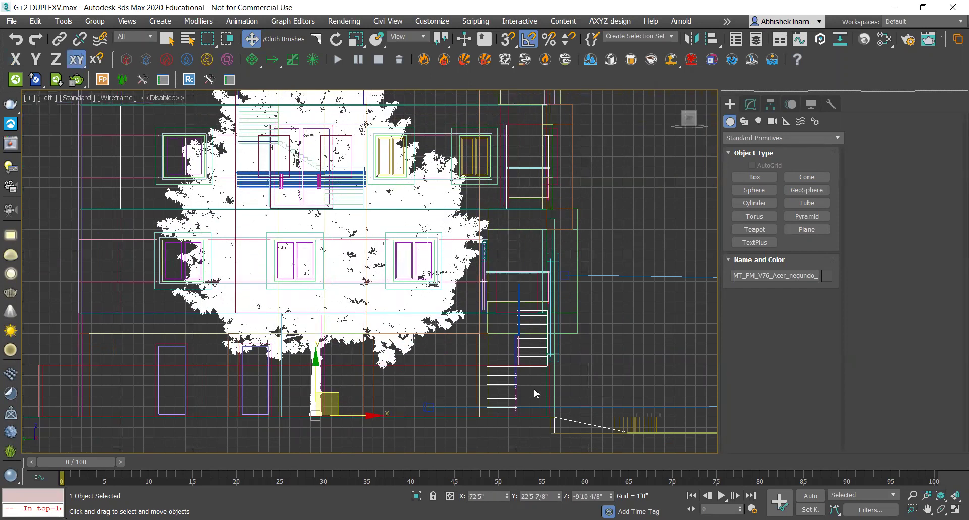
{"action": "key", "text": "ctrl+z"}
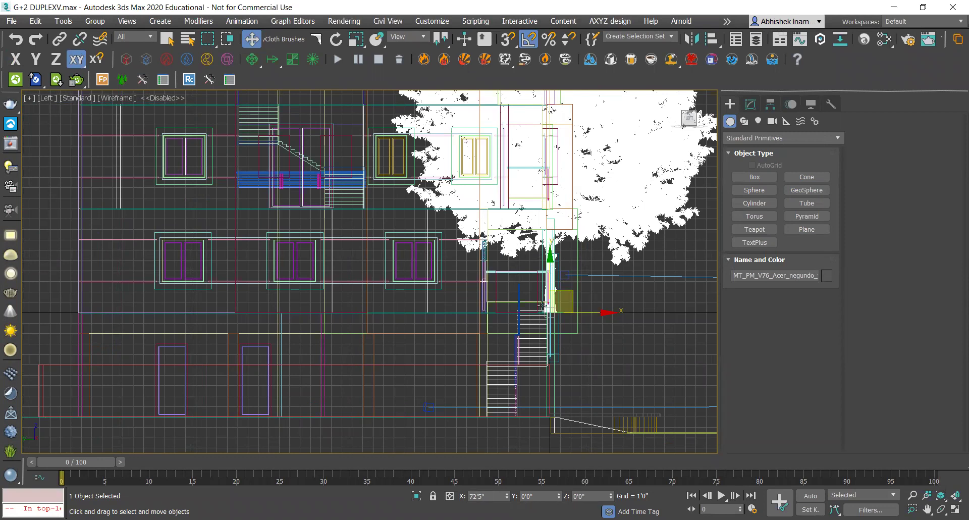
{"action": "mouse_move", "coordinate": [575, 296]}
{"action": "left_mouse_down"}
{"action": "mouse_move", "coordinate": [364, 395]}
{"action": "mouse_move", "coordinate": [410, 389]}
{"action": "left_mouse_up"}
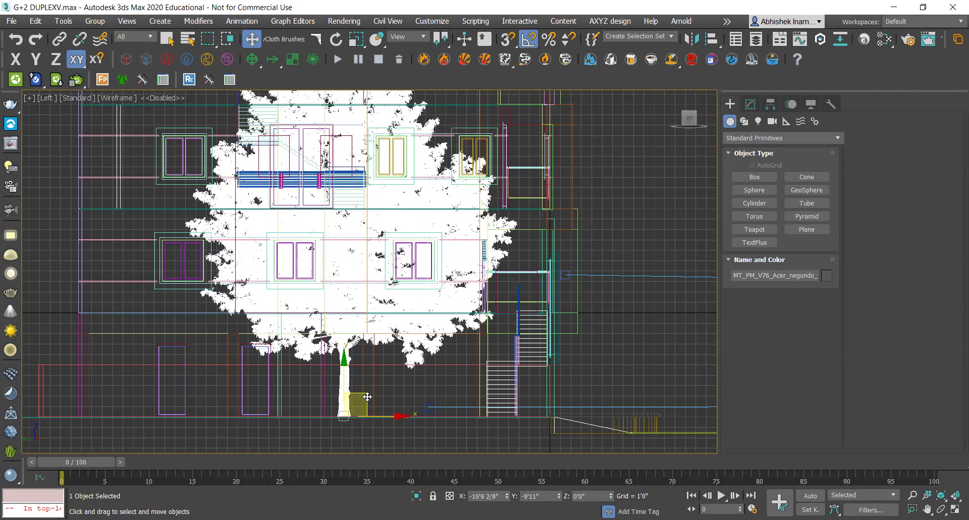
Nudge the tree slightly left in the Top view
{"action": "key", "text": "t"}
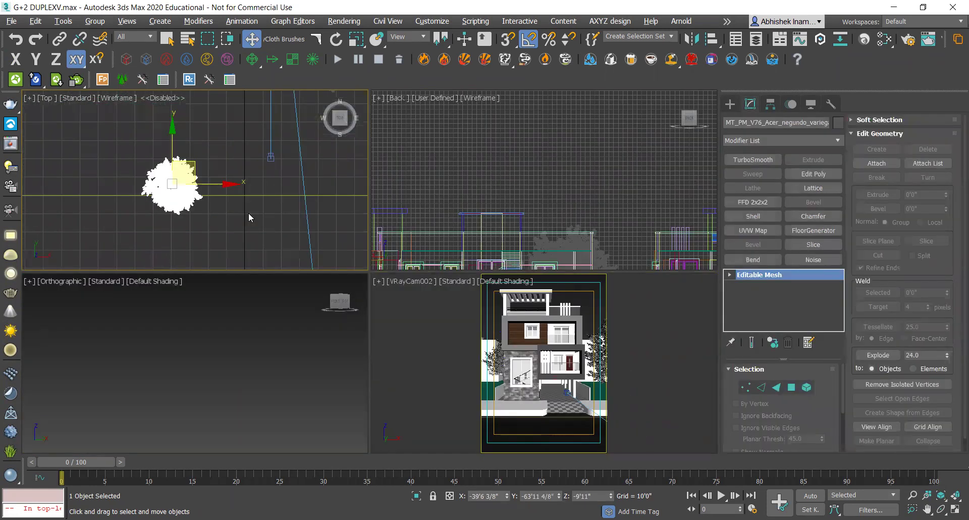
{"action": "left_click_drag", "start_coordinate": [182, 153], "coordinate": [178, 176]}
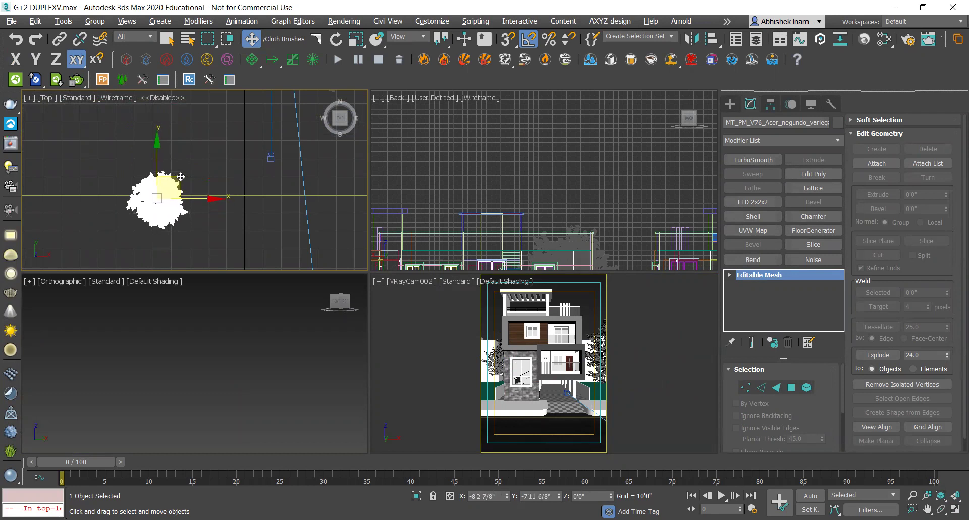
{"action": "scroll", "coordinate": [198, 193], "scroll_direction": "down", "scroll_amount": 5}
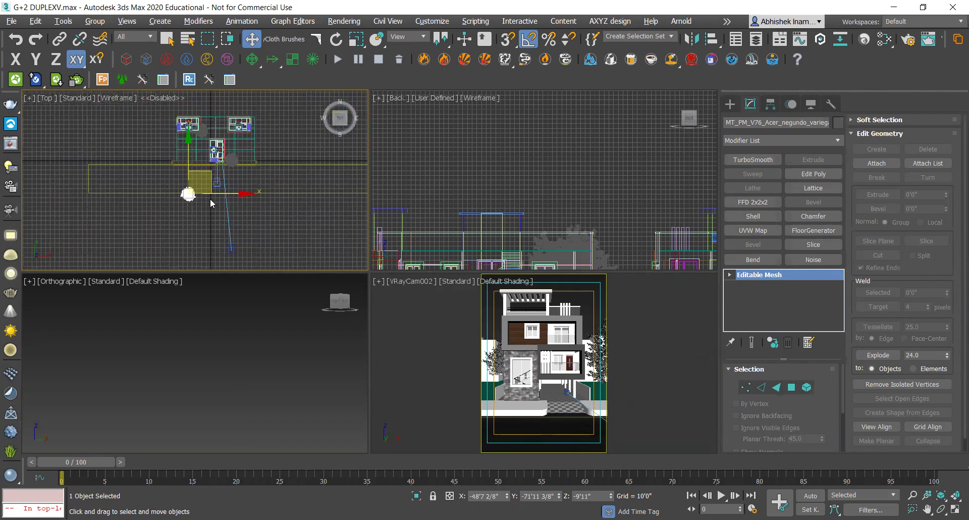
{"action": "left_click", "coordinate": [730, 104]}
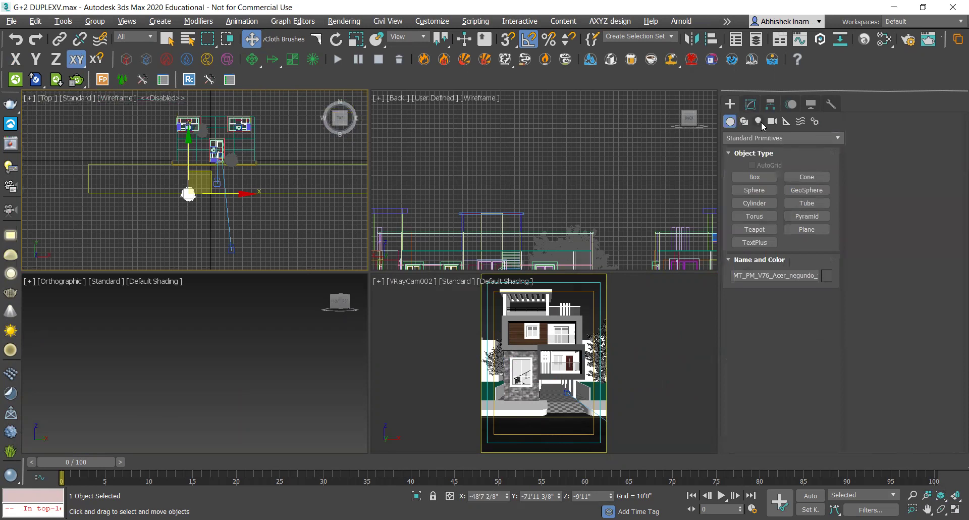
Create a V-Ray sun light and accept adding a VRaySky environment
{"action": "left_click", "coordinate": [9, 334]}
{"action": "scroll", "coordinate": [187, 210], "scroll_direction": "down", "scroll_amount": 2}
{"action": "scroll", "coordinate": [181, 211], "scroll_direction": "down", "scroll_amount": 1}
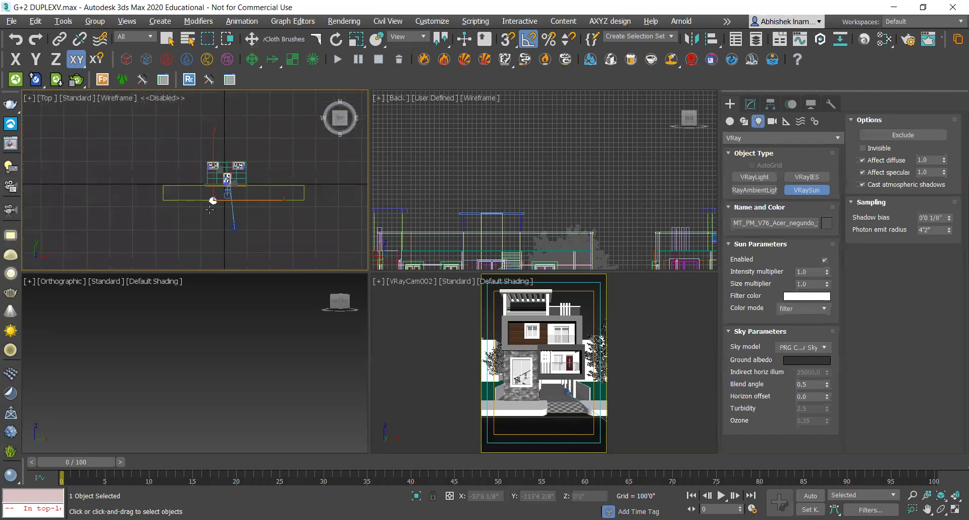
{"action": "left_click_drag", "start_coordinate": [182, 209], "coordinate": [227, 178]}
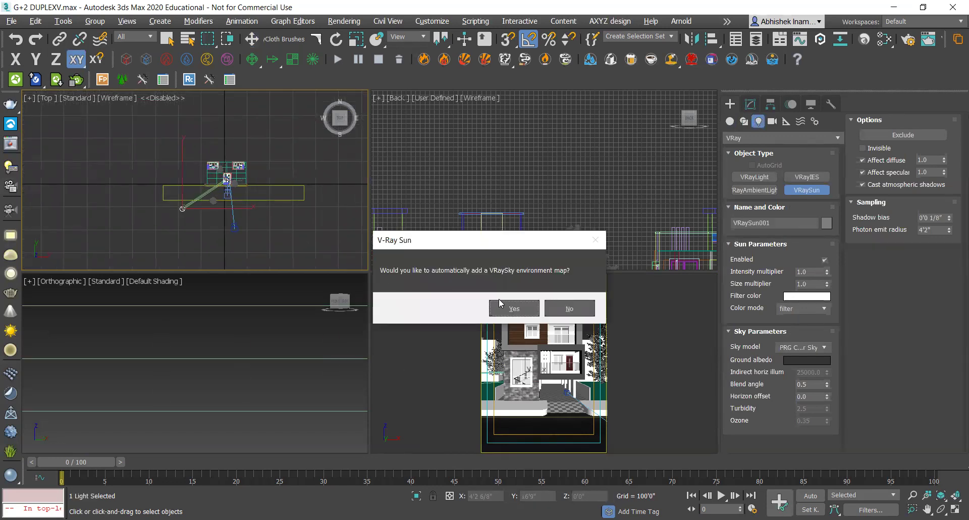
{"action": "left_click", "coordinate": [506, 308]}
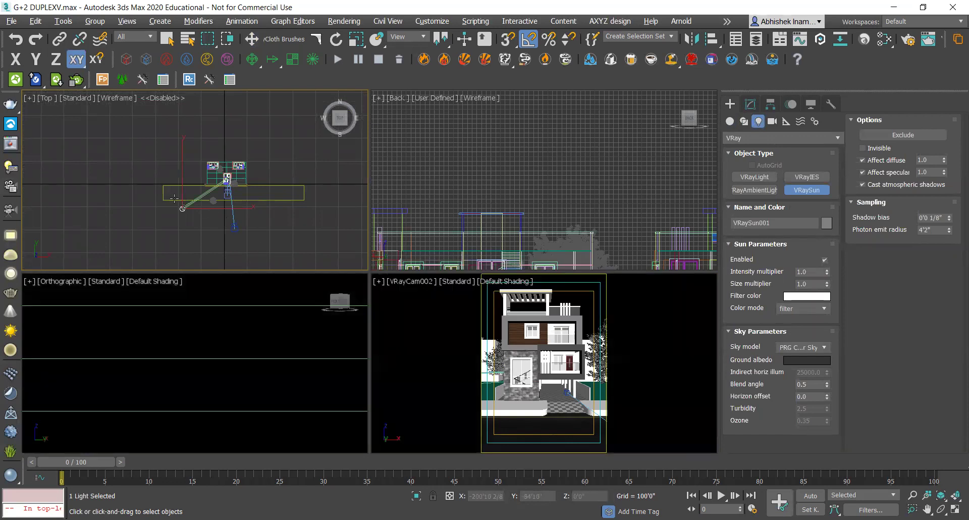
{"action": "right_click", "coordinate": [194, 215]}
Move VRaySun001 along X, then raise it along Z above the house
{"action": "scroll", "coordinate": [159, 316], "scroll_direction": "down", "scroll_amount": 3}
{"action": "middle_click_drag", "start_coordinate": [68, 371], "coordinate": [166, 374]}
{"action": "scroll", "coordinate": [165, 374], "scroll_direction": "down", "scroll_amount": 2}
{"action": "mouse_move", "coordinate": [159, 375]}
{"action": "left_mouse_down"}
{"action": "mouse_move", "coordinate": [187, 353]}
{"action": "mouse_move", "coordinate": [190, 284]}
{"action": "left_mouse_up"}
{"action": "key", "text": "F7"}
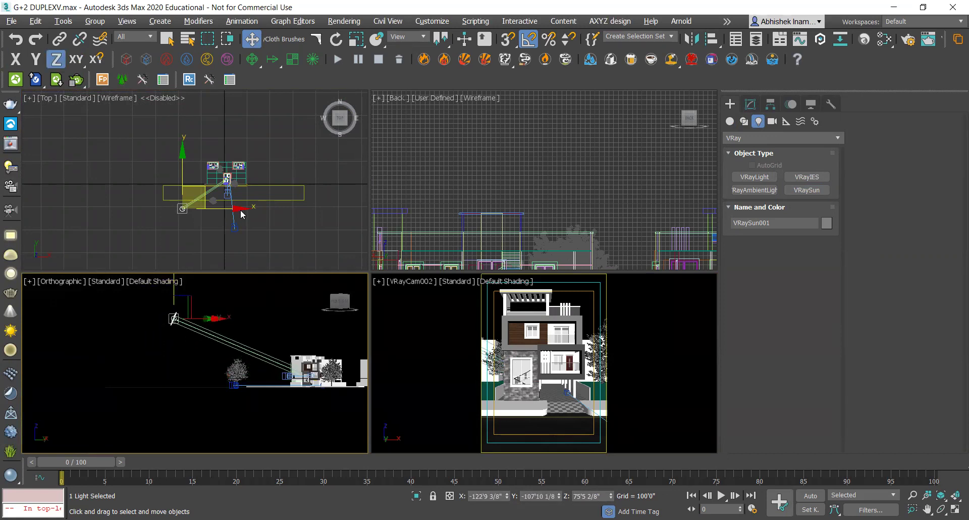
{"action": "scroll", "coordinate": [242, 214], "scroll_direction": "up", "scroll_amount": 2}
{"action": "scroll", "coordinate": [257, 191], "scroll_direction": "up", "scroll_amount": 2}
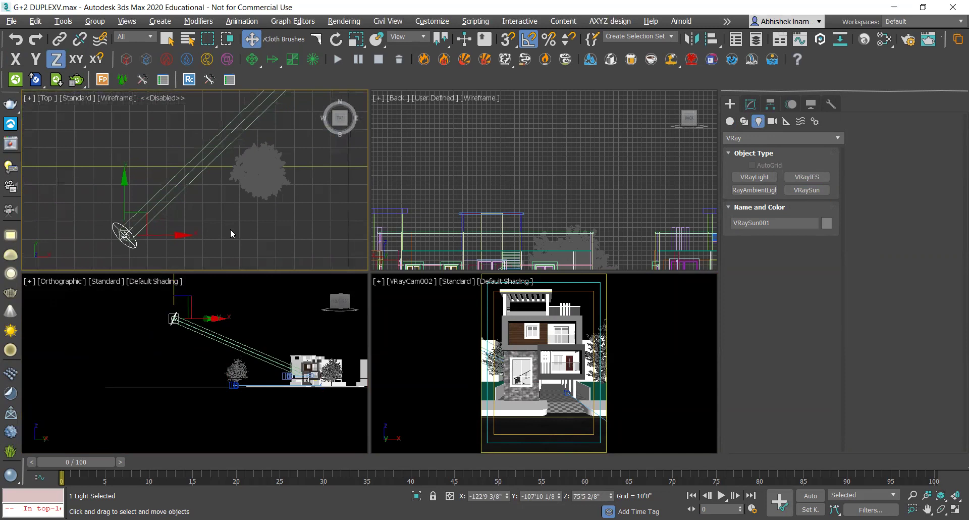
Set the sun's Sky model to Hosek et al
{"action": "left_click", "coordinate": [751, 104]}
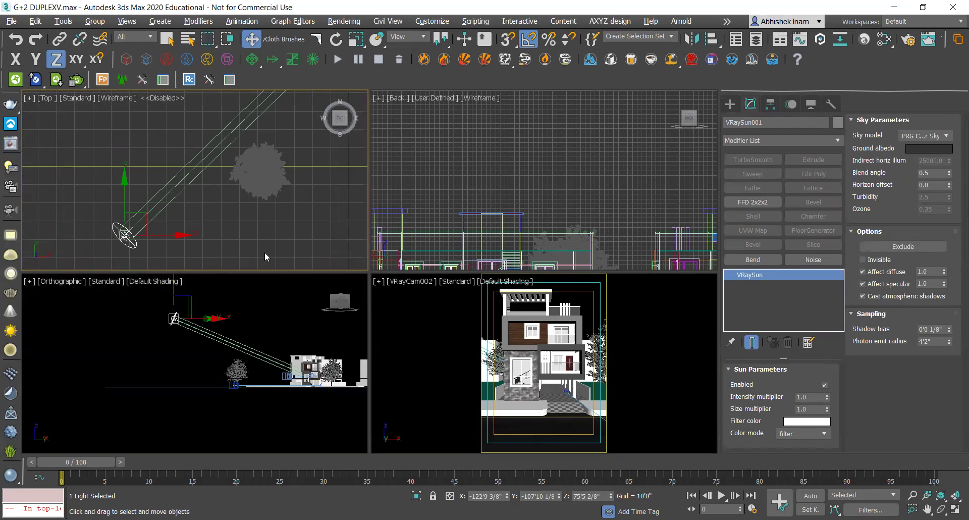
{"action": "left_click", "coordinate": [942, 139]}
{"action": "left_click", "coordinate": [932, 152]}
{"action": "left_click", "coordinate": [939, 139]}
{"action": "left_click", "coordinate": [933, 157]}
{"action": "left_click", "coordinate": [948, 140]}
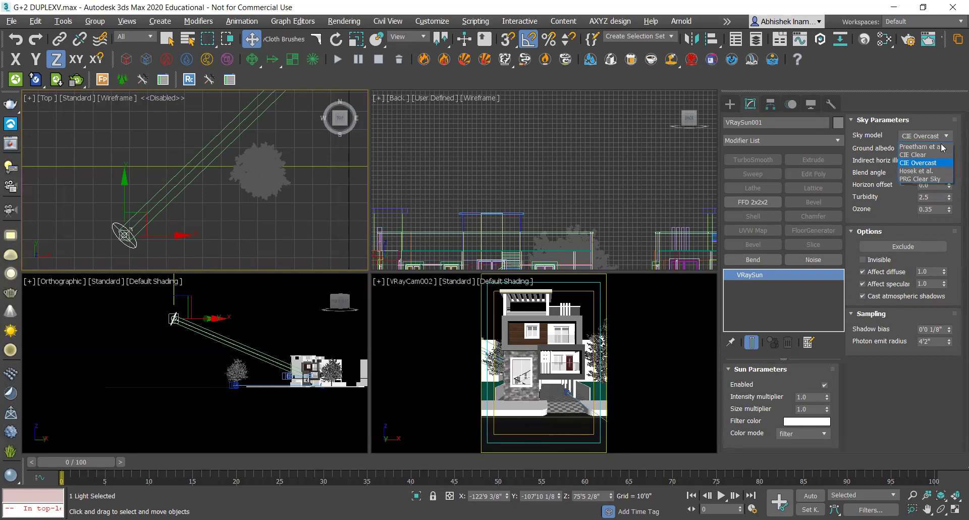
{"action": "left_click", "coordinate": [917, 171]}
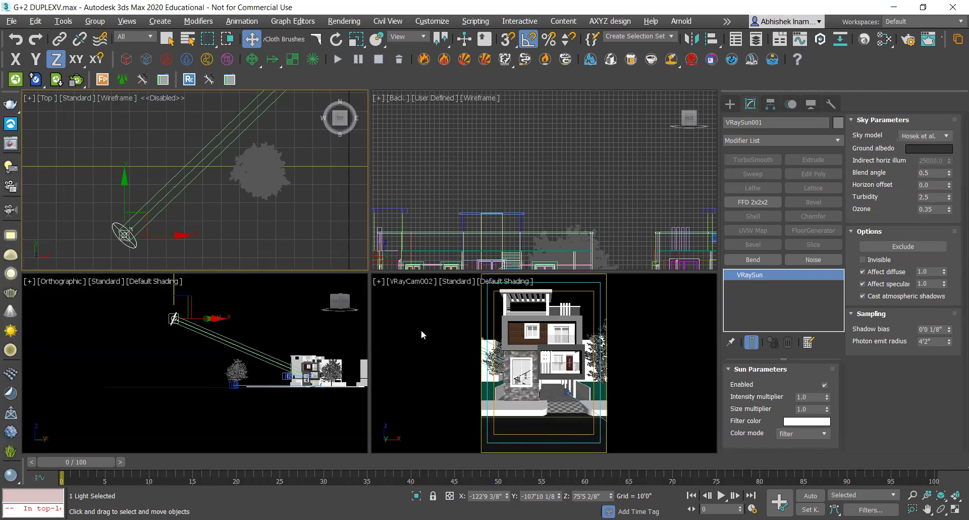
{"action": "scroll", "coordinate": [265, 196], "scroll_direction": "down", "scroll_amount": 3}
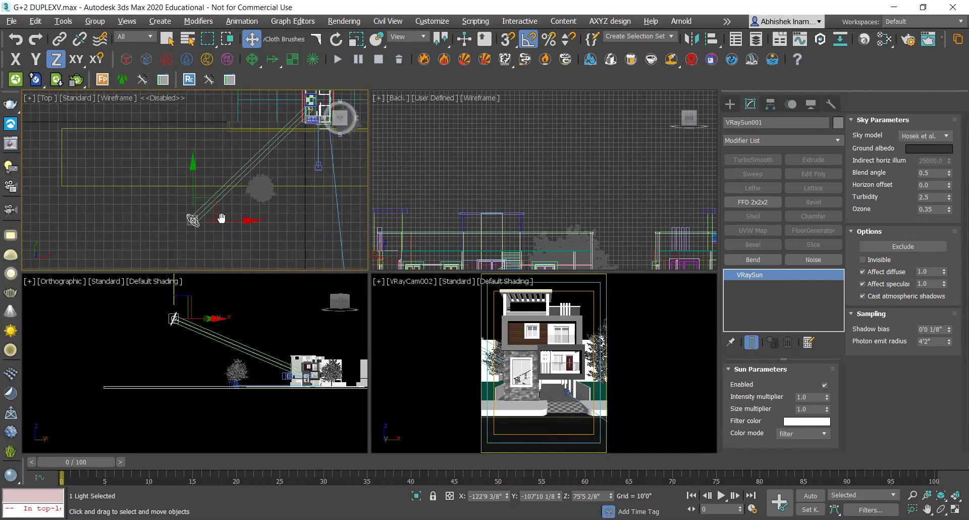
Check the Environment settings for DefaultVRaySky as the environment map
{"action": "middle_click_drag", "start_coordinate": [264, 196], "coordinate": [213, 242]}
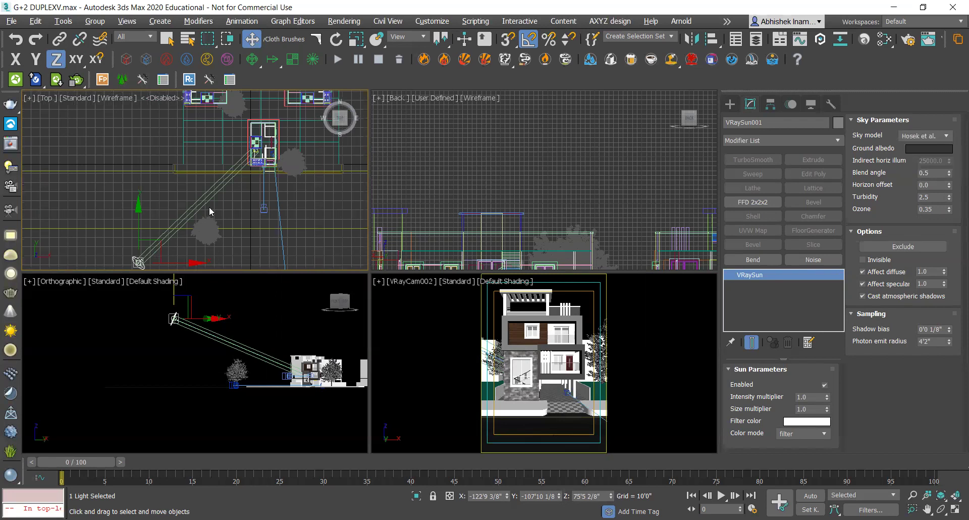
{"action": "scroll", "coordinate": [253, 173], "scroll_direction": "down", "scroll_amount": 5}
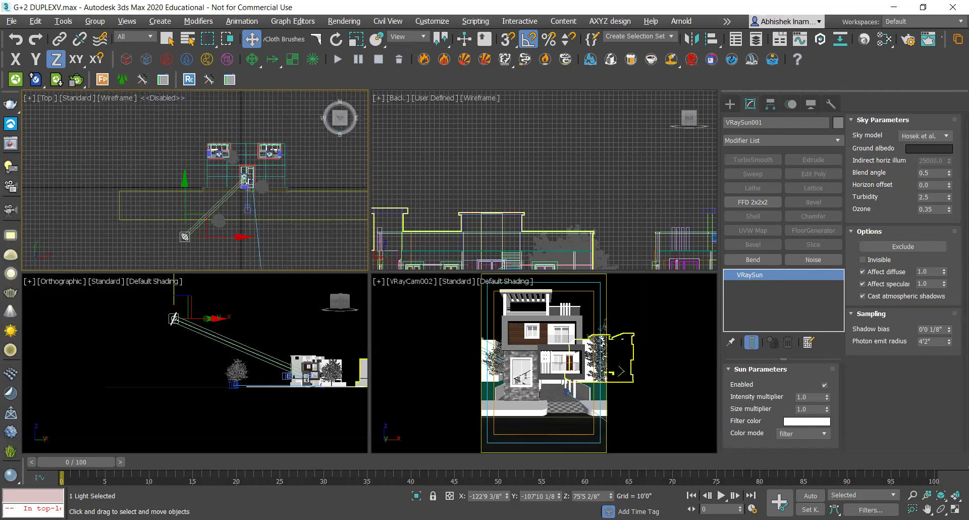
{"action": "key", "text": "8"}
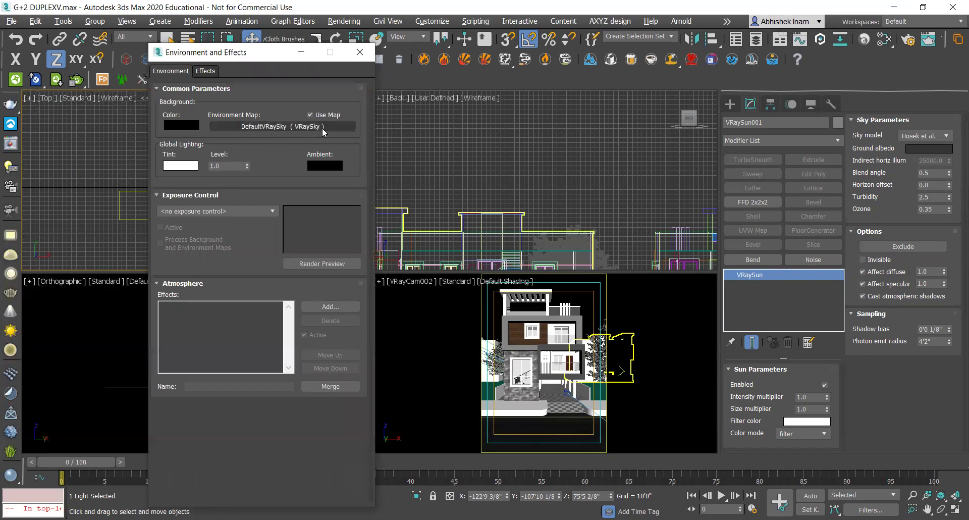
{"action": "left_click", "coordinate": [360, 52]}
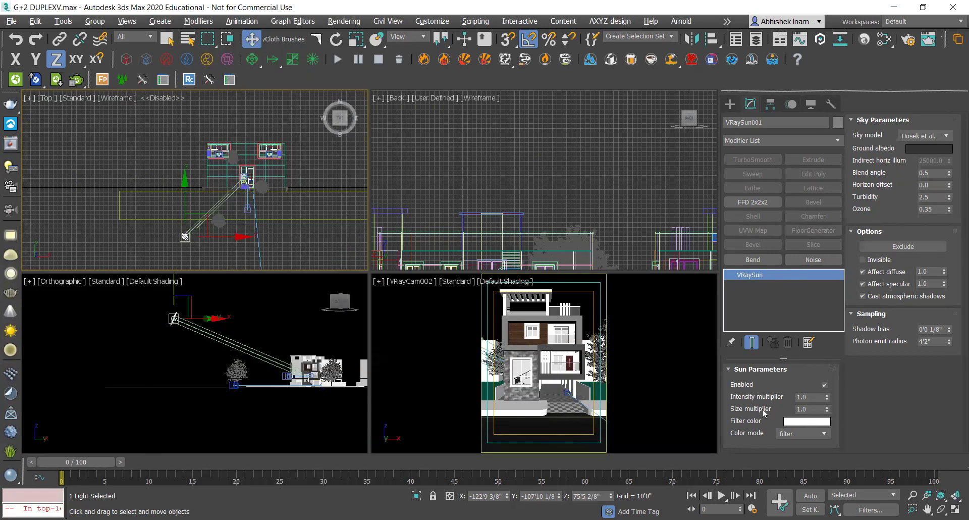
Set the V-Ray sun's Size multiplier to 4
{"action": "left_click", "coordinate": [811, 409]}
{"action": "type", "text": "4"}
{"action": "key", "text": "Return"}
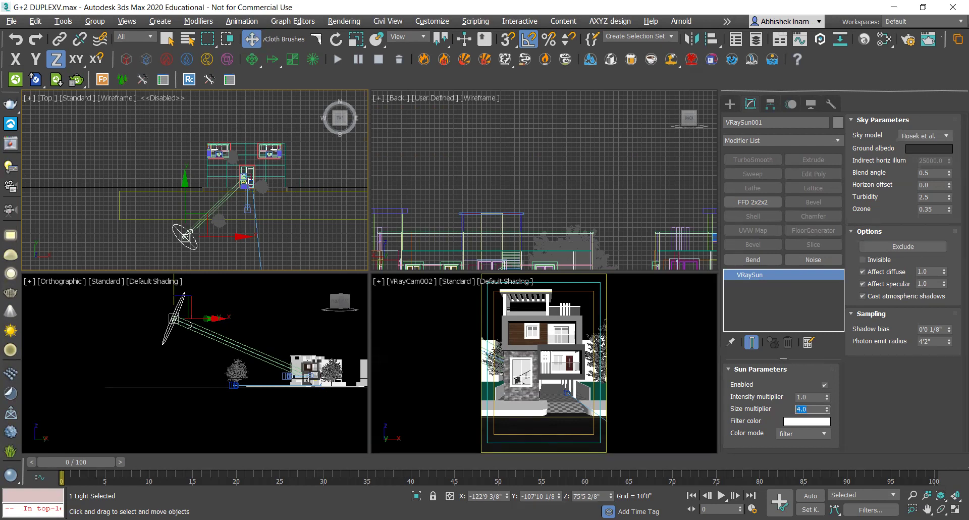
Make the VRayCam002 viewport active and maximize it with Alt+W
{"action": "right_click", "coordinate": [535, 306]}
{"action": "right_click", "coordinate": [535, 305]}
{"action": "key", "text": "Escape"}
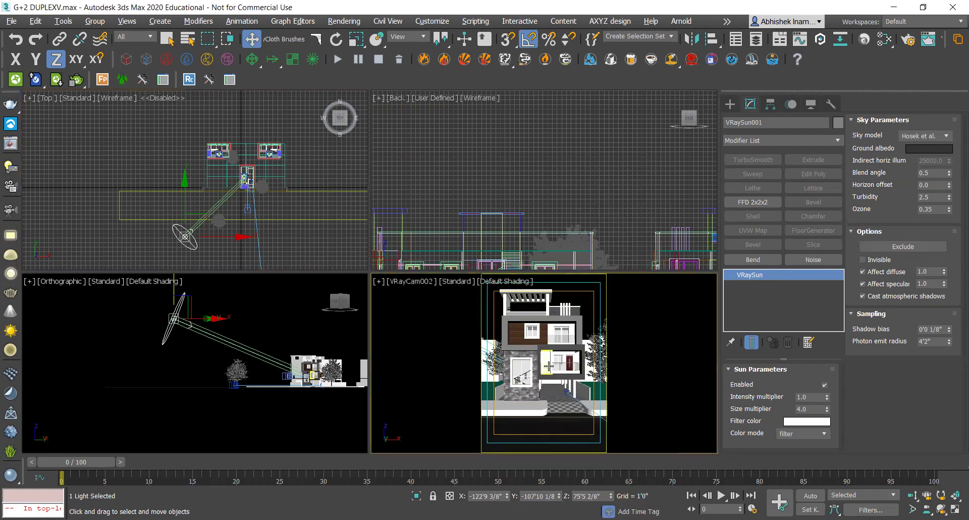
{"action": "key", "text": "alt+w"}
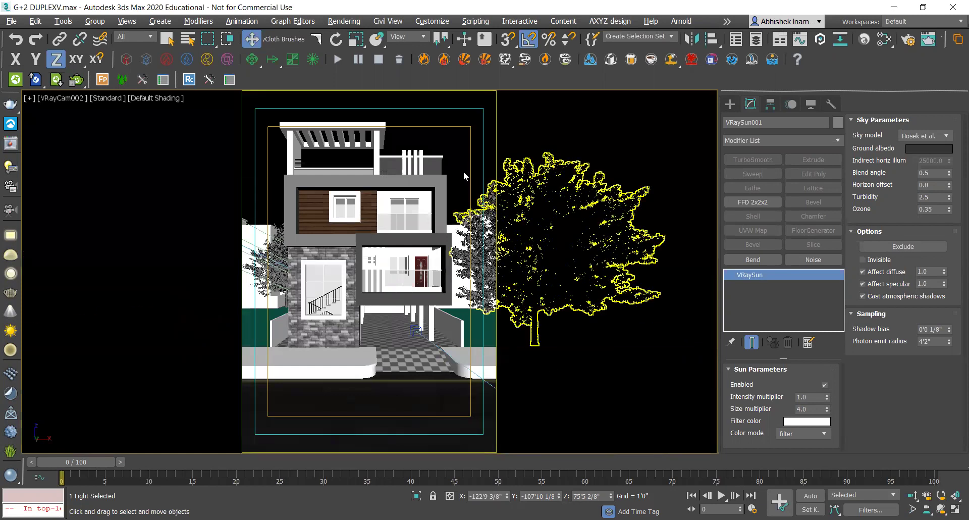
Deselect all and lighten Material #1322's diffuse grey to 149 in the Slate Material Editor
{"action": "left_click", "coordinate": [472, 186]}
{"action": "right_click", "coordinate": [471, 186]}
{"action": "left_click", "coordinate": [475, 201]}
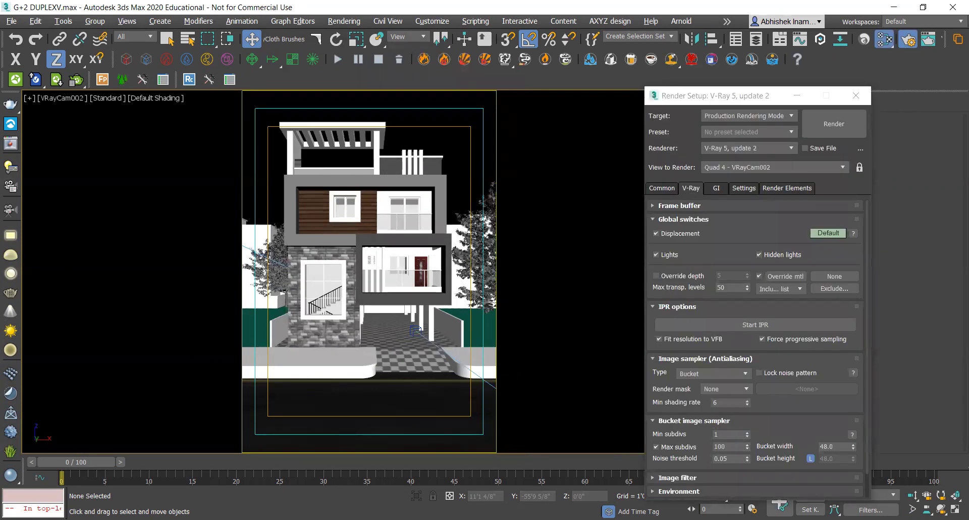
{"action": "key", "text": "m"}
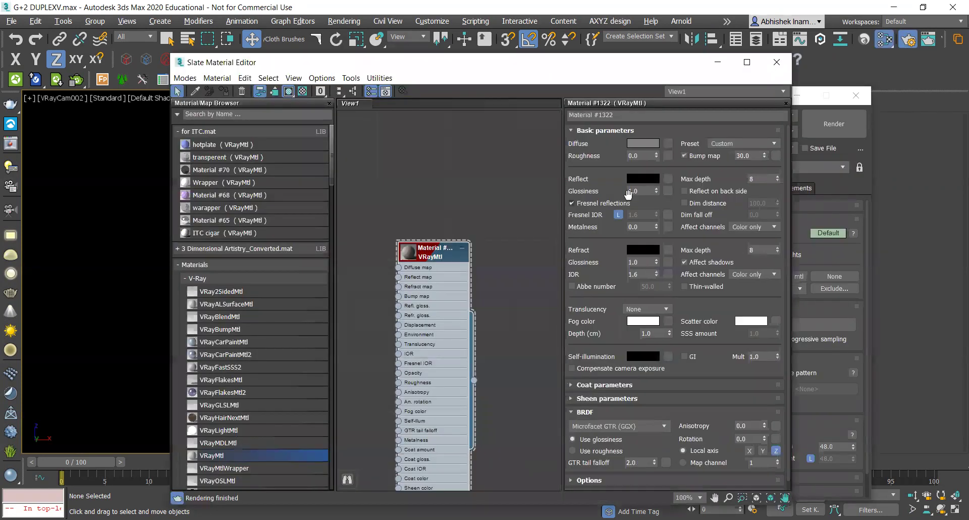
{"action": "left_click", "coordinate": [648, 146]}
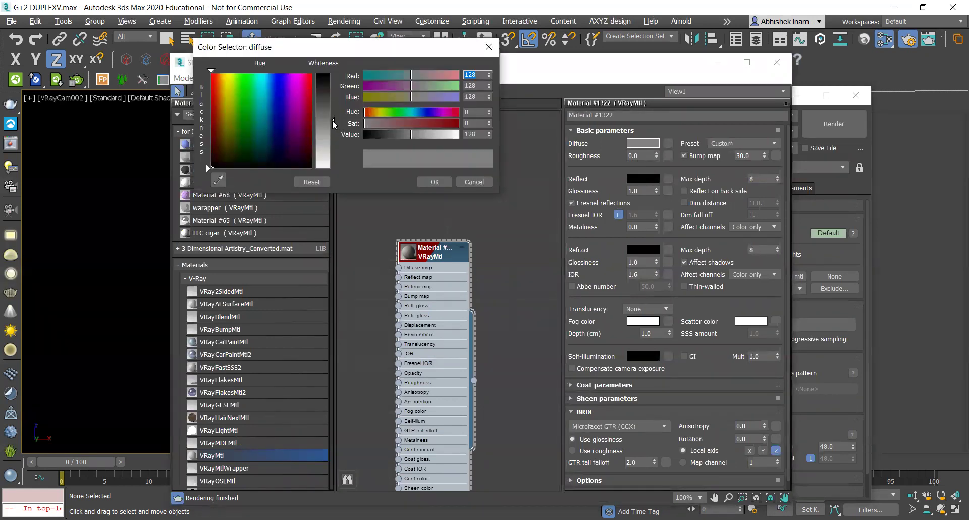
{"action": "mouse_move", "coordinate": [333, 122]}
{"action": "left_mouse_down"}
{"action": "mouse_move", "coordinate": [333, 140]}
{"action": "mouse_move", "coordinate": [333, 101]}
{"action": "left_mouse_up"}
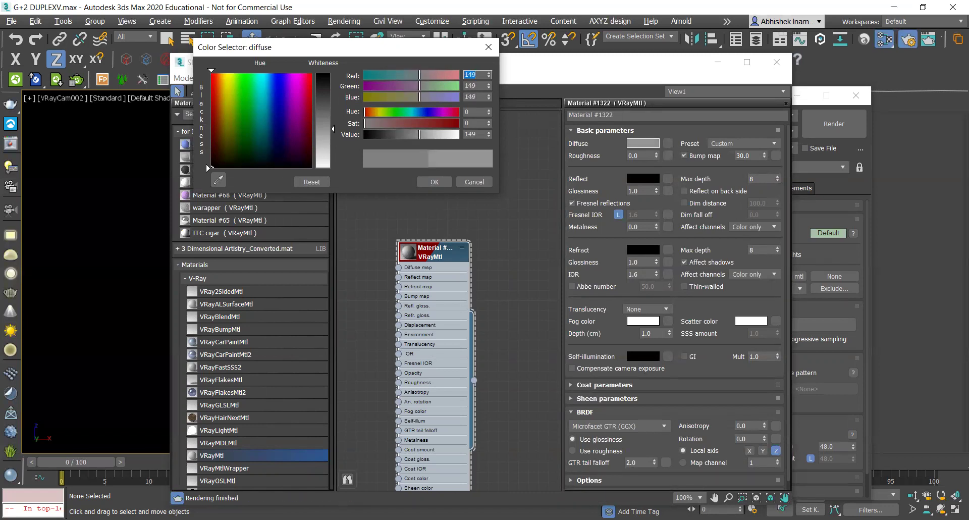
{"action": "left_click_drag", "start_coordinate": [333, 102], "coordinate": [344, 134]}
{"action": "left_click", "coordinate": [434, 183]}
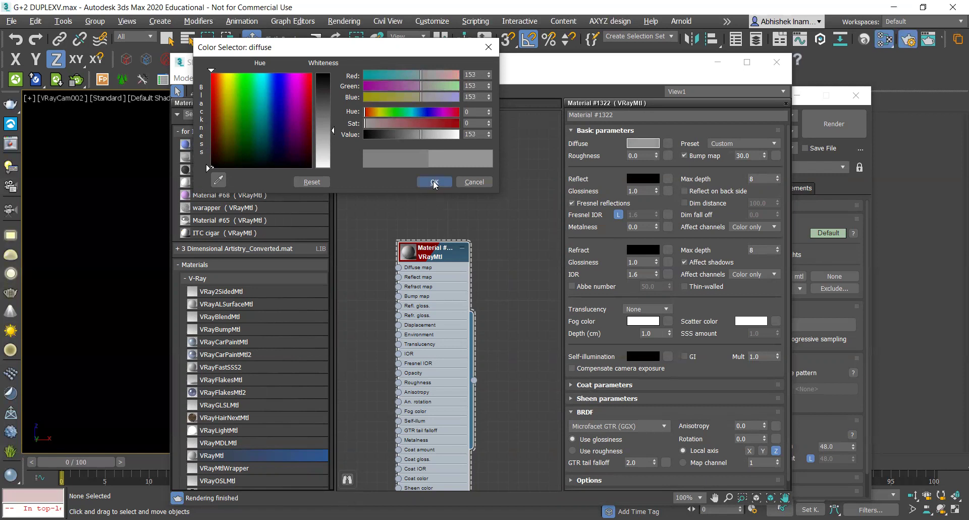
{"action": "left_click", "coordinate": [462, 248]}
Assign Material #1322 as an instanced Override mtl in Render Setup
{"action": "left_click_drag", "start_coordinate": [451, 73], "coordinate": [767, 118]}
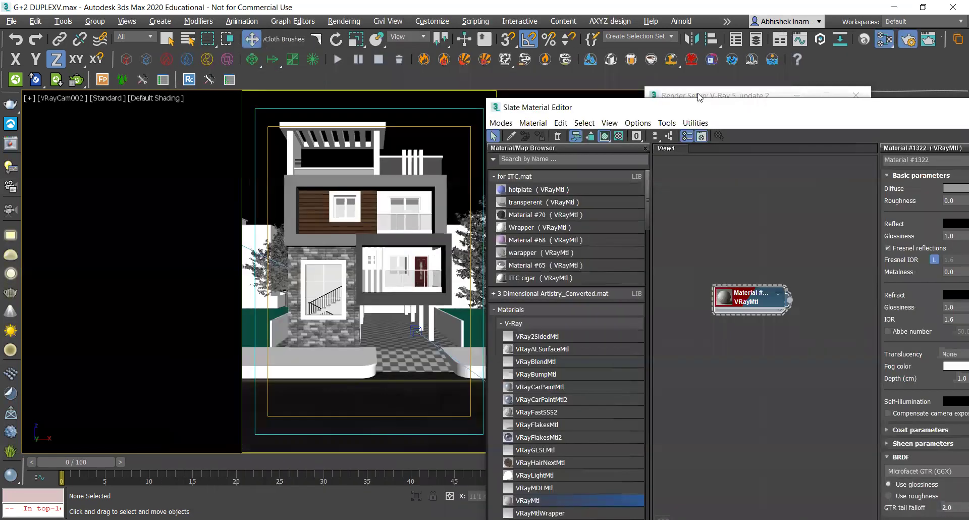
{"action": "left_click", "coordinate": [209, 79]}
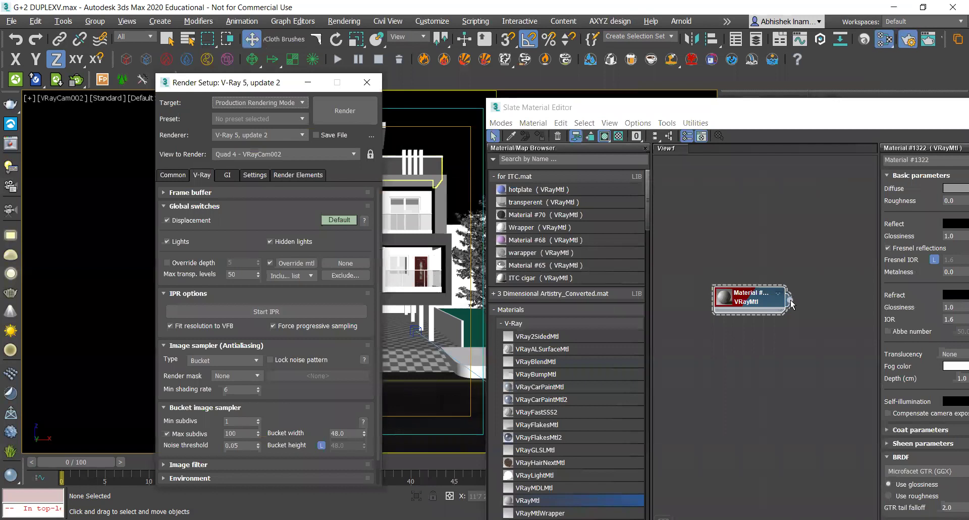
{"action": "mouse_move", "coordinate": [790, 300]}
{"action": "left_mouse_down"}
{"action": "mouse_move", "coordinate": [352, 293]}
{"action": "mouse_move", "coordinate": [337, 263]}
{"action": "left_mouse_up"}
{"action": "left_click", "coordinate": [245, 326]}
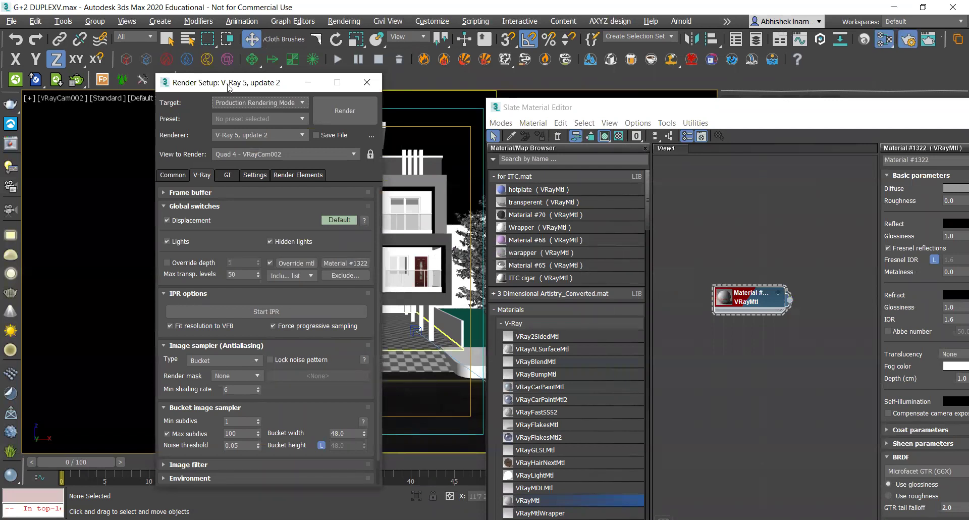
Set the Common output width to 800 pixels (800×1141)
{"action": "left_click_drag", "start_coordinate": [229, 87], "coordinate": [330, 61]}
{"action": "left_click", "coordinate": [276, 150]}
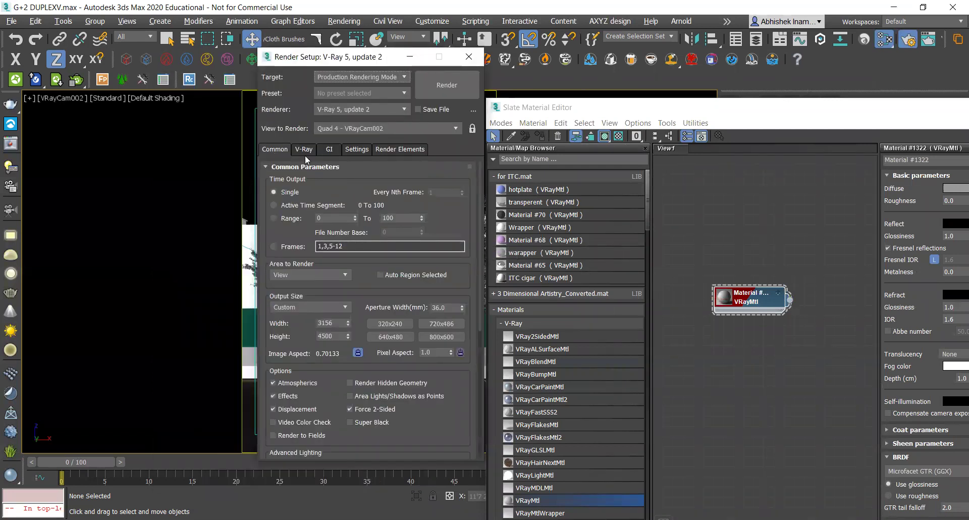
{"action": "left_click_drag", "start_coordinate": [347, 323], "coordinate": [364, 500]}
{"action": "double_click", "coordinate": [341, 322]}
{"action": "type", "text": "800"}
{"action": "key", "text": "Return"}
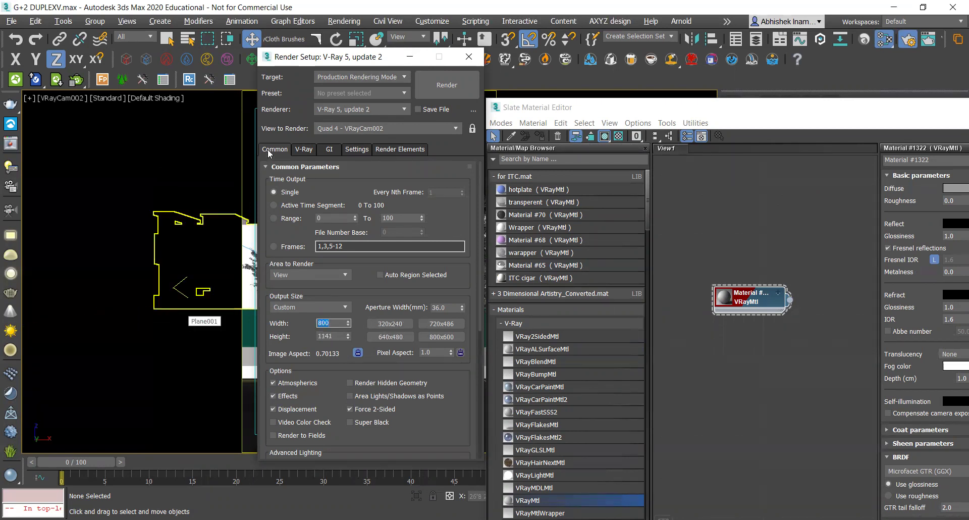
Switch the V-Ray image sampler to Progressive
{"action": "left_click", "coordinate": [304, 149]}
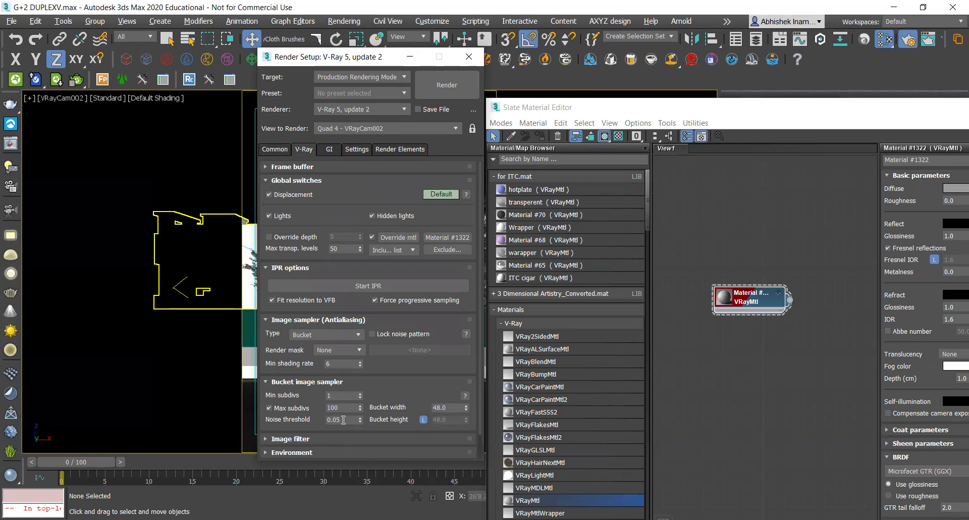
{"action": "left_click", "coordinate": [345, 334]}
{"action": "left_click", "coordinate": [308, 353]}
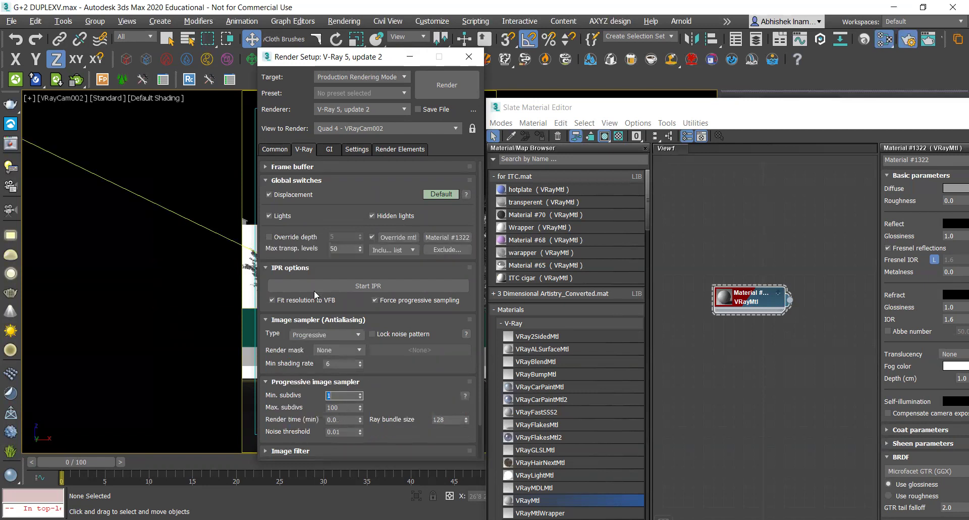
Set the primary GI engine to Brute force
{"action": "left_click", "coordinate": [329, 148]}
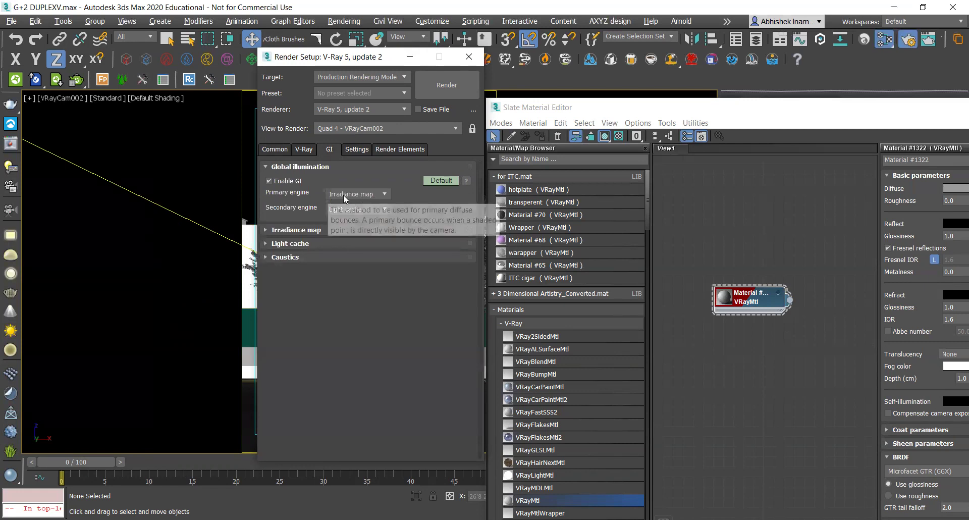
{"action": "left_click", "coordinate": [362, 195]}
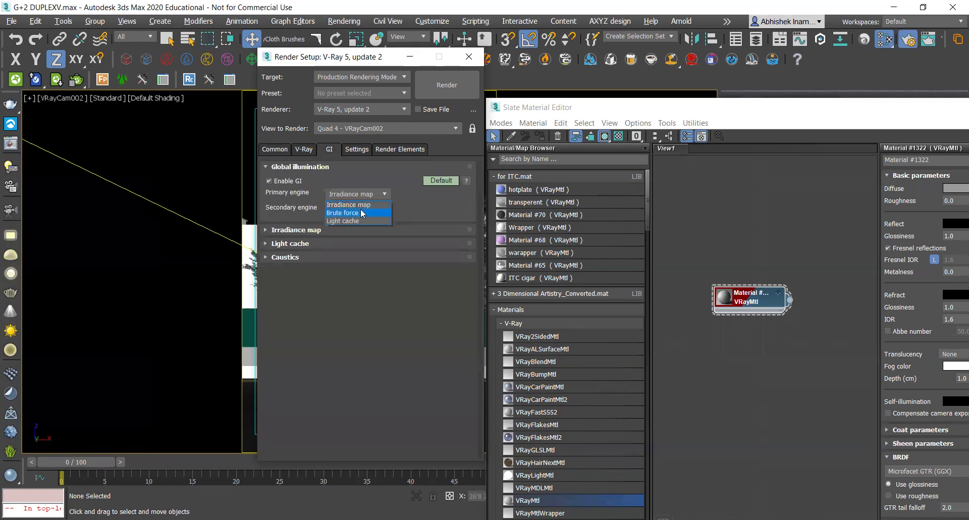
{"action": "left_click", "coordinate": [361, 212]}
{"action": "left_click", "coordinate": [363, 194]}
{"action": "left_click", "coordinate": [356, 206]}
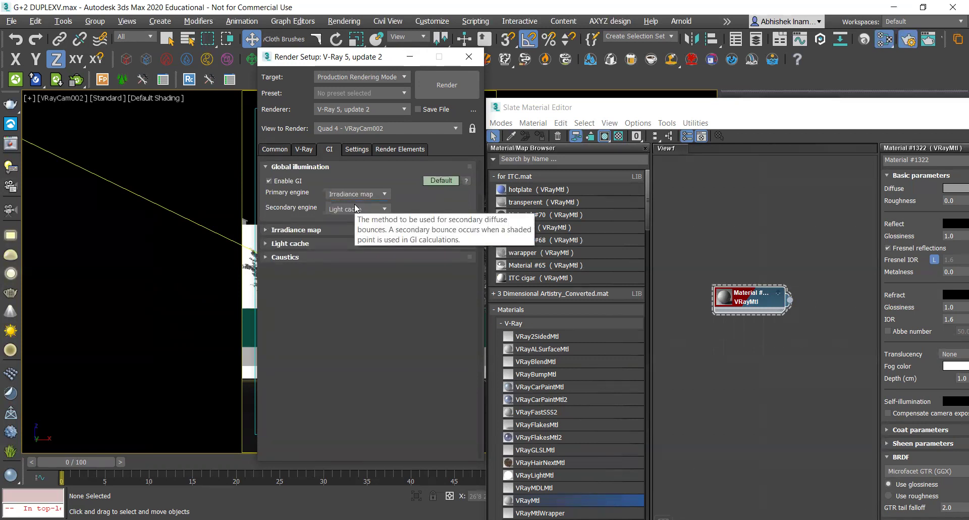
{"action": "left_click", "coordinate": [366, 194]}
{"action": "left_click", "coordinate": [346, 213]}
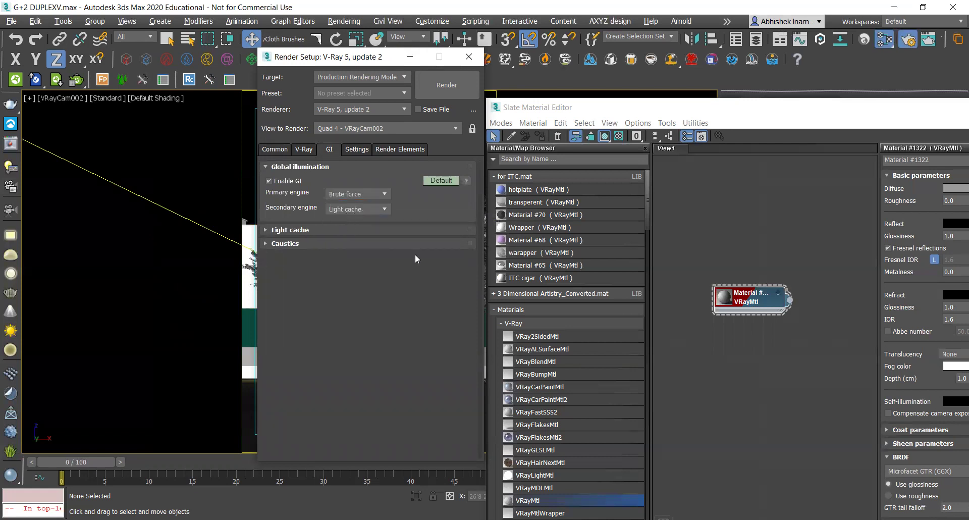
{"action": "left_click", "coordinate": [401, 150]}
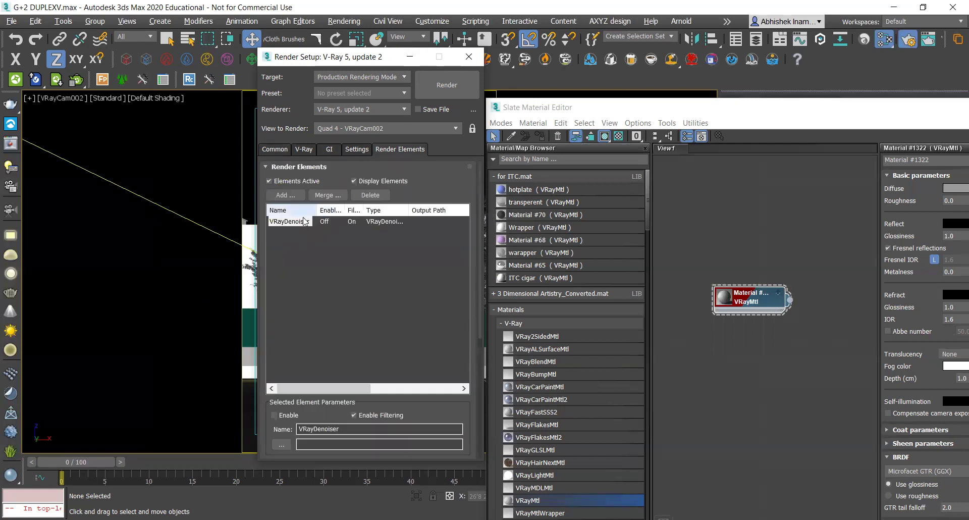
Set the VRayDenoiser's denoising engine to NVIDIA AI denoiser
{"action": "scroll", "coordinate": [404, 348], "scroll_direction": "down", "scroll_amount": 5}
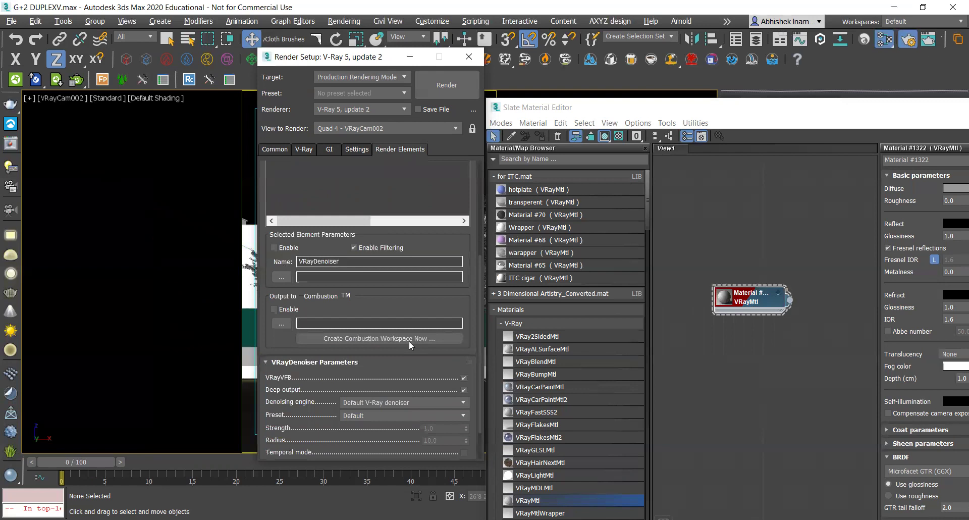
{"action": "left_click", "coordinate": [397, 371]}
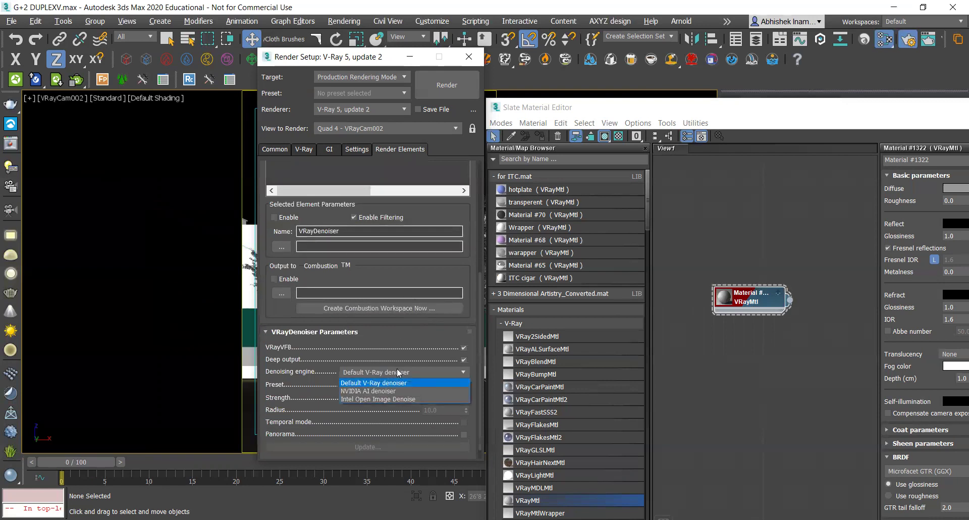
{"action": "left_click", "coordinate": [374, 395]}
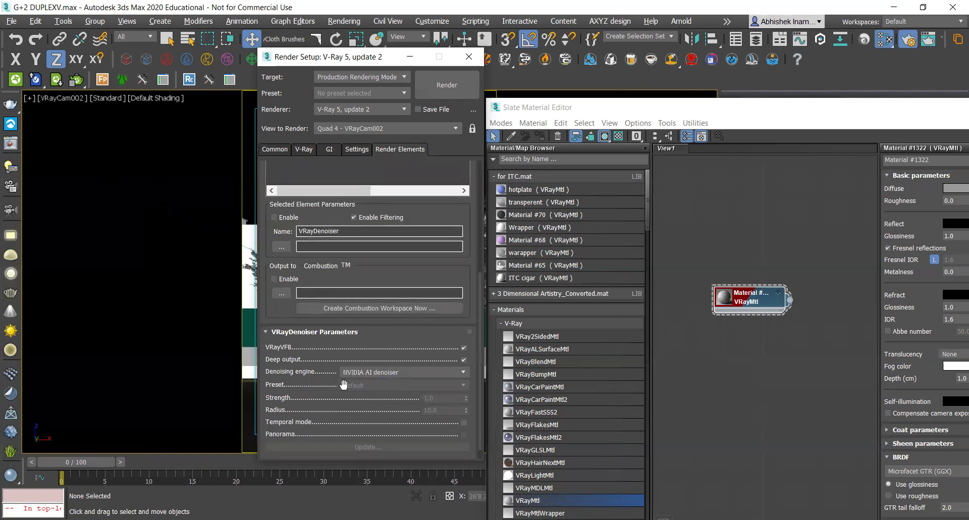
{"action": "scroll", "coordinate": [324, 403], "scroll_direction": "up", "scroll_amount": 1}
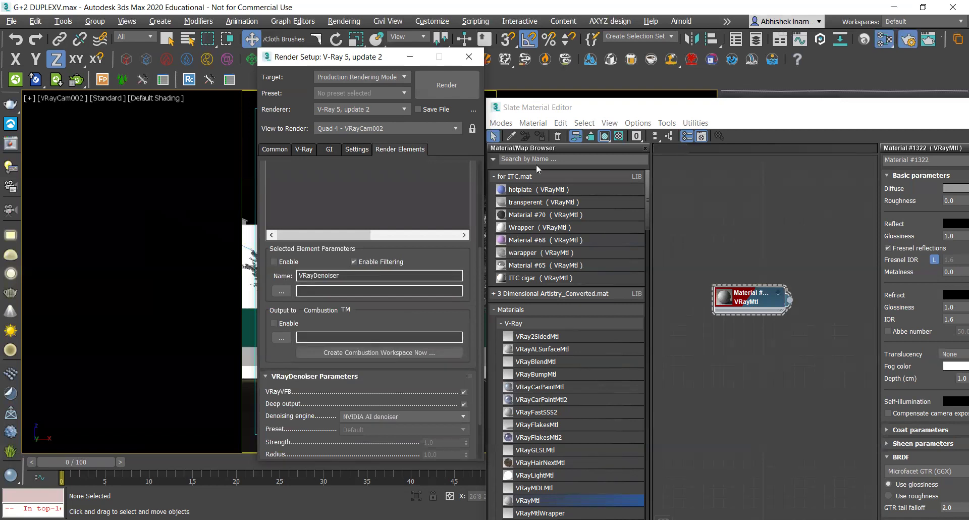
{"action": "left_click", "coordinate": [355, 149]}
{"action": "left_click", "coordinate": [336, 149]}
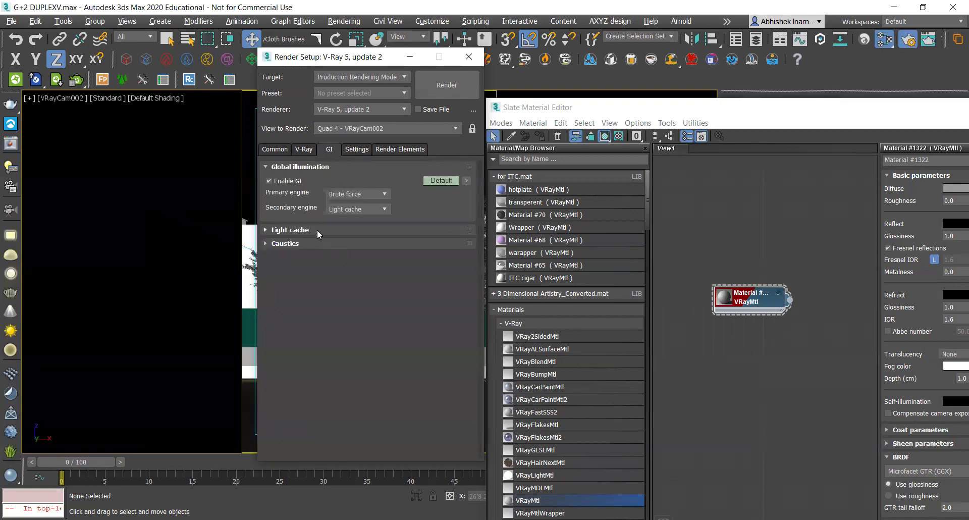
{"action": "left_click", "coordinate": [305, 150]}
{"action": "left_click", "coordinate": [400, 151]}
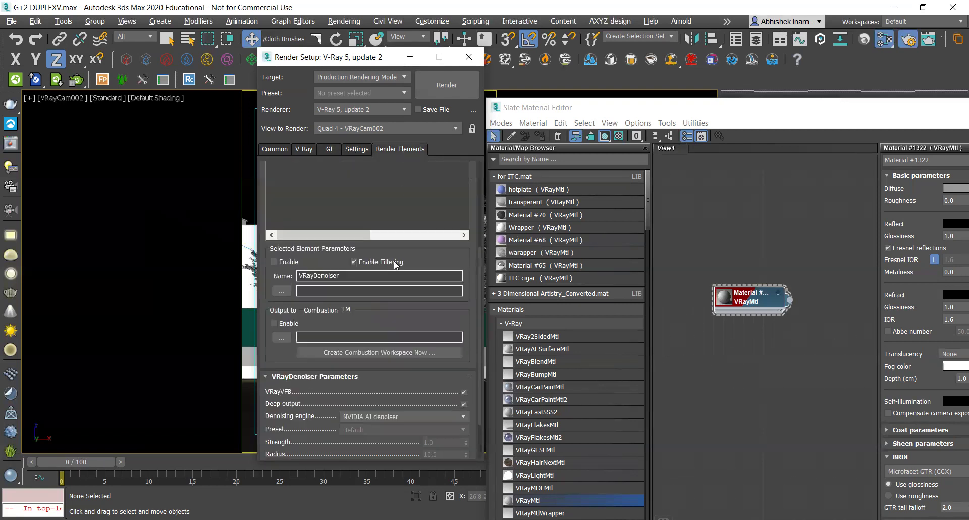
Confirm NVIDIA AI denoiser stays selected, then go back to the V-Ray tab
{"action": "scroll", "coordinate": [386, 317], "scroll_direction": "up", "scroll_amount": 5}
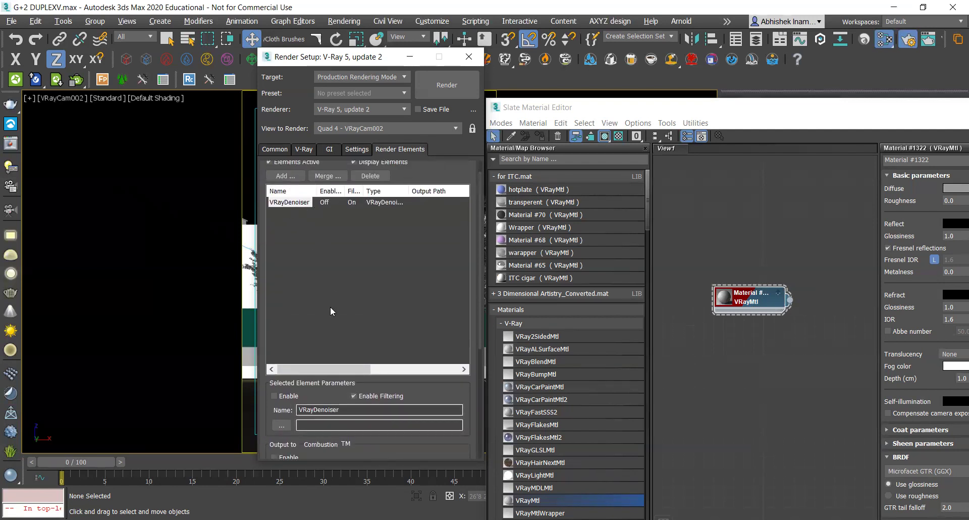
{"action": "scroll", "coordinate": [430, 394], "scroll_direction": "down", "scroll_amount": 1}
{"action": "scroll", "coordinate": [430, 396], "scroll_direction": "down", "scroll_amount": 4}
{"action": "left_click", "coordinate": [430, 398]}
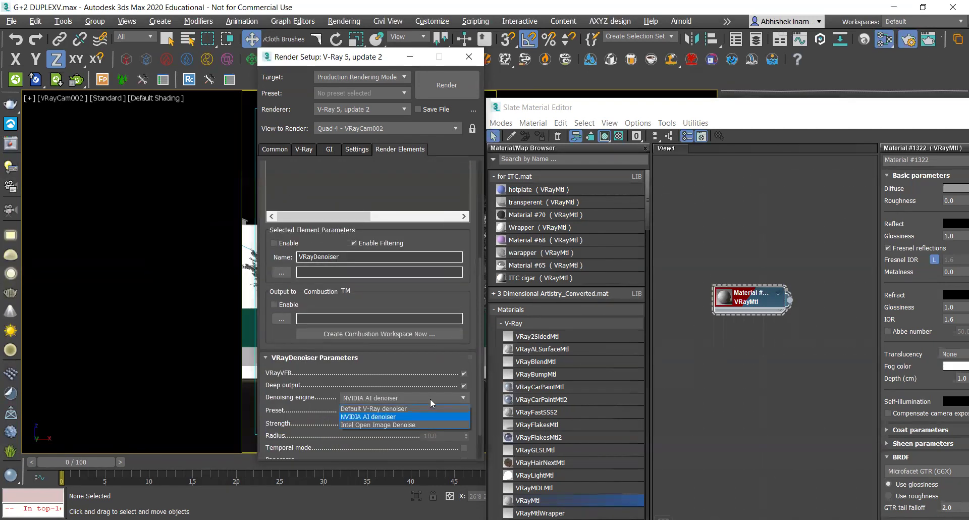
{"action": "left_click", "coordinate": [401, 397]}
{"action": "left_click", "coordinate": [299, 150]}
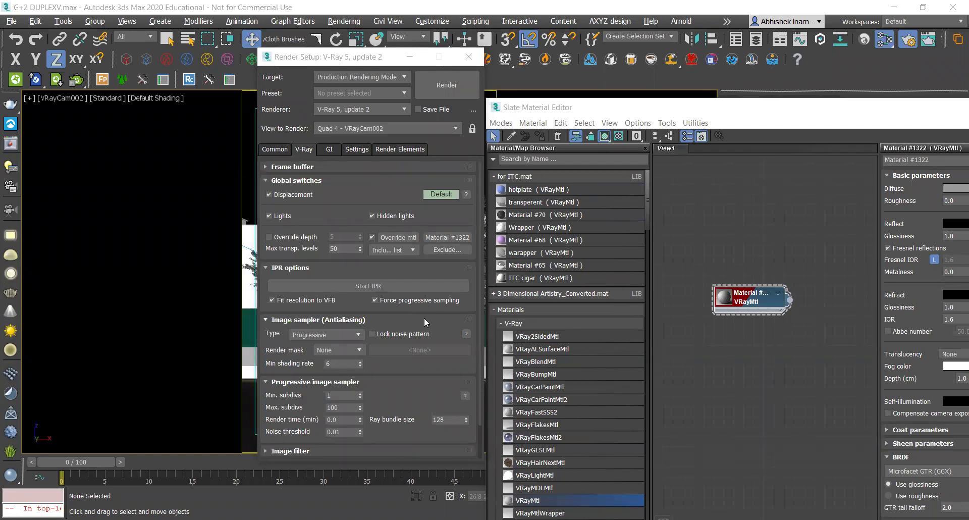
Set the V-Ray Noise threshold to 0.05
{"action": "left_click", "coordinate": [367, 187]}
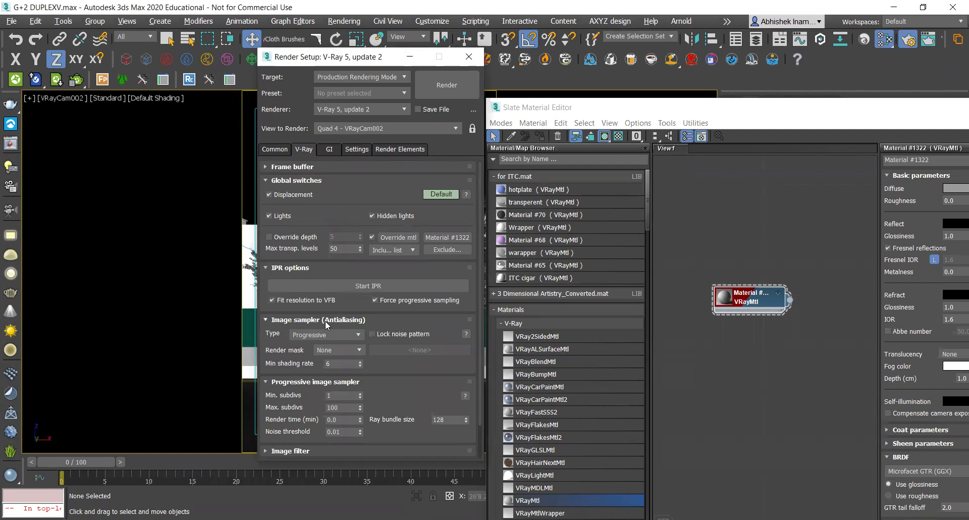
{"action": "scroll", "coordinate": [393, 398], "scroll_direction": "down", "scroll_amount": 1}
{"action": "left_click", "coordinate": [343, 393]}
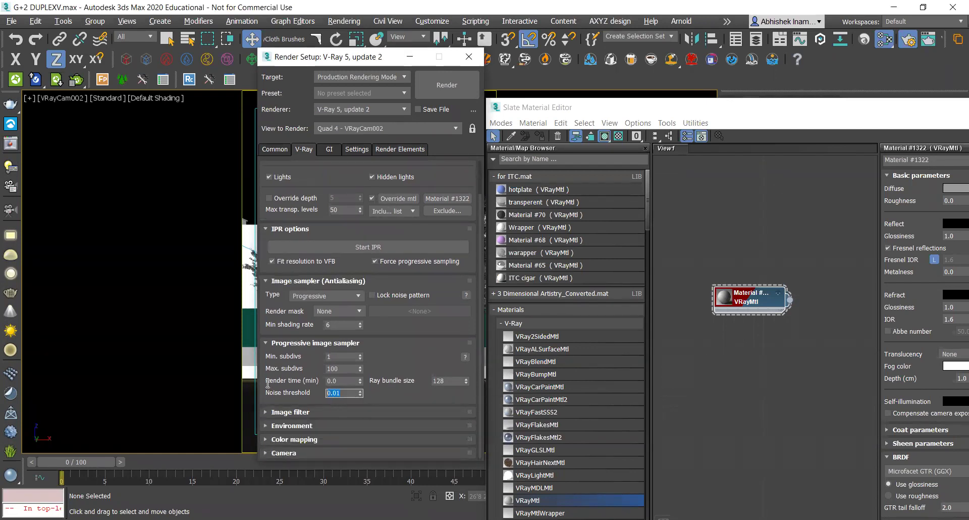
{"action": "type", "text": "0.05"}
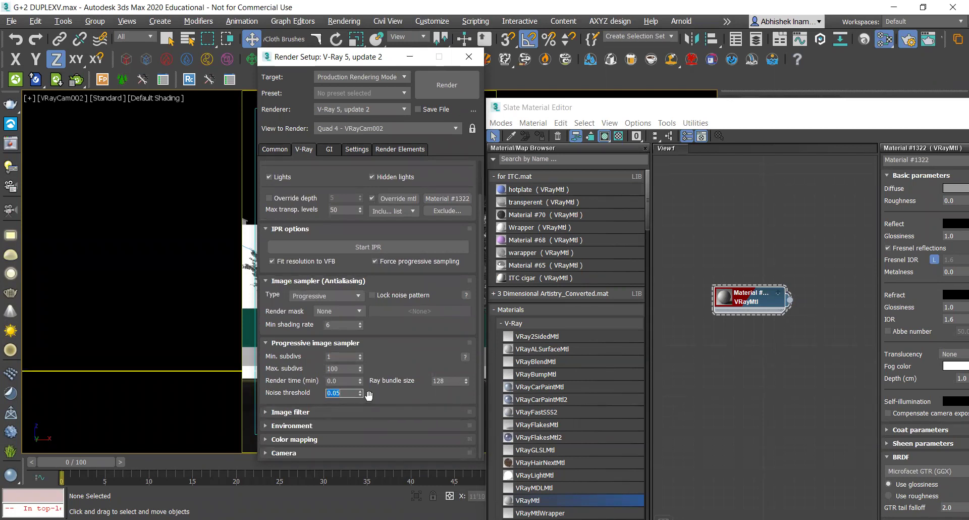
{"action": "left_click", "coordinate": [386, 149]}
{"action": "scroll", "coordinate": [313, 238], "scroll_direction": "up", "scroll_amount": 5}
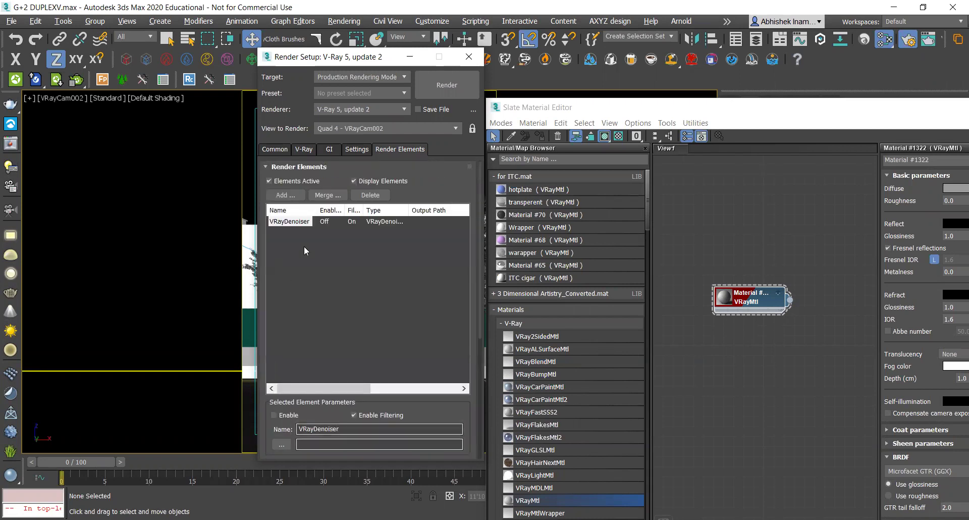
{"action": "left_click", "coordinate": [305, 149]}
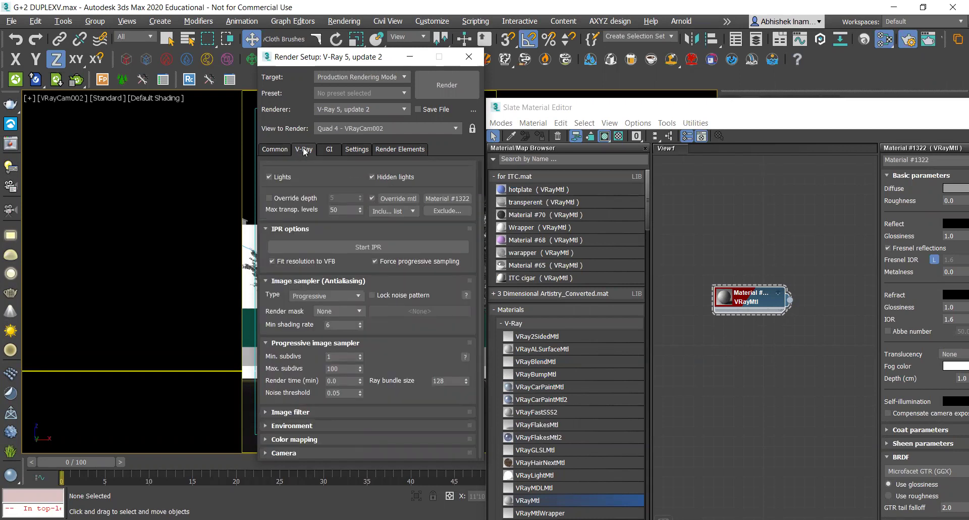
{"action": "double_click", "coordinate": [331, 392]}
Set the Color mapping type to Linear multiply
{"action": "left_click", "coordinate": [288, 411]}
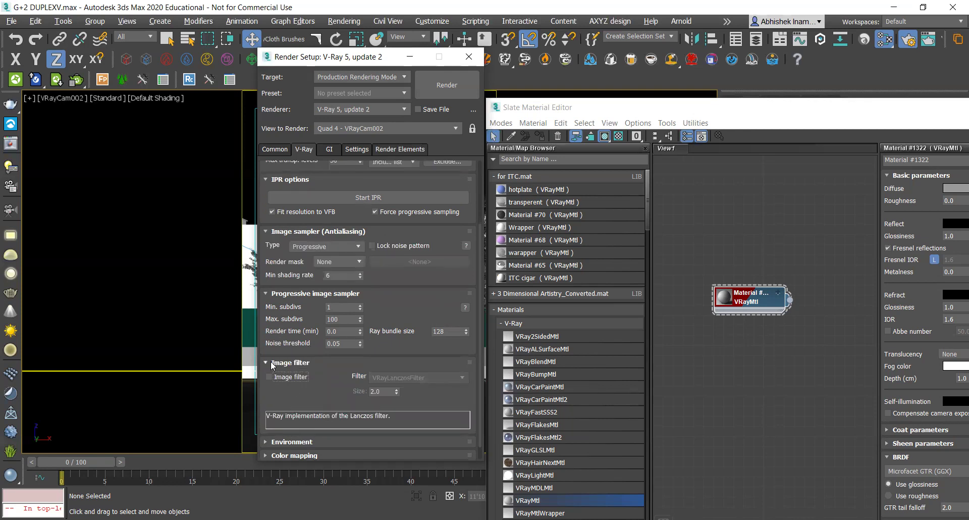
{"action": "left_click", "coordinate": [266, 362]}
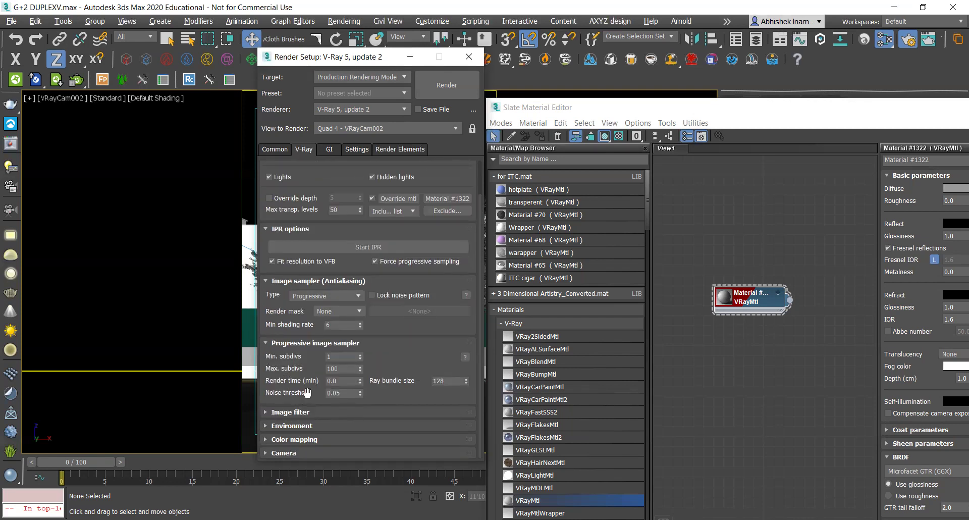
{"action": "left_click", "coordinate": [291, 439]}
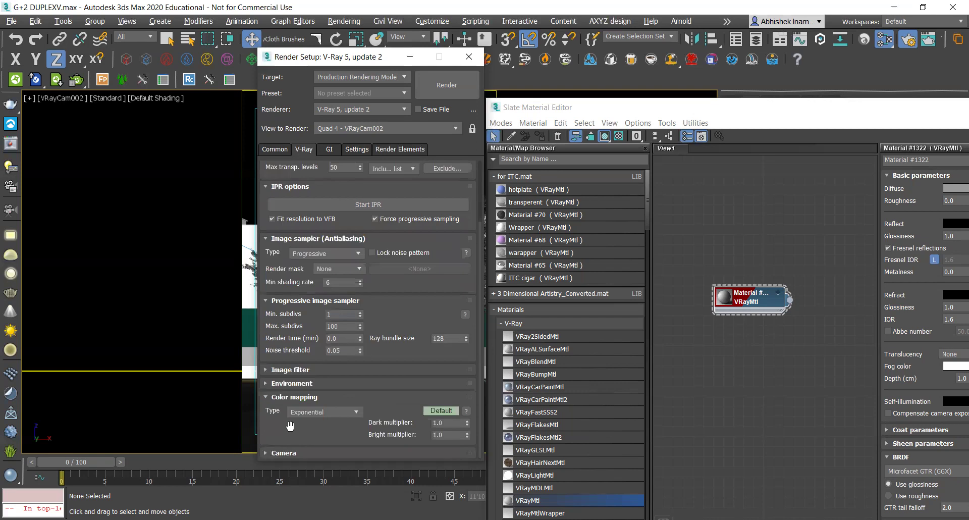
{"action": "left_click", "coordinate": [309, 413]}
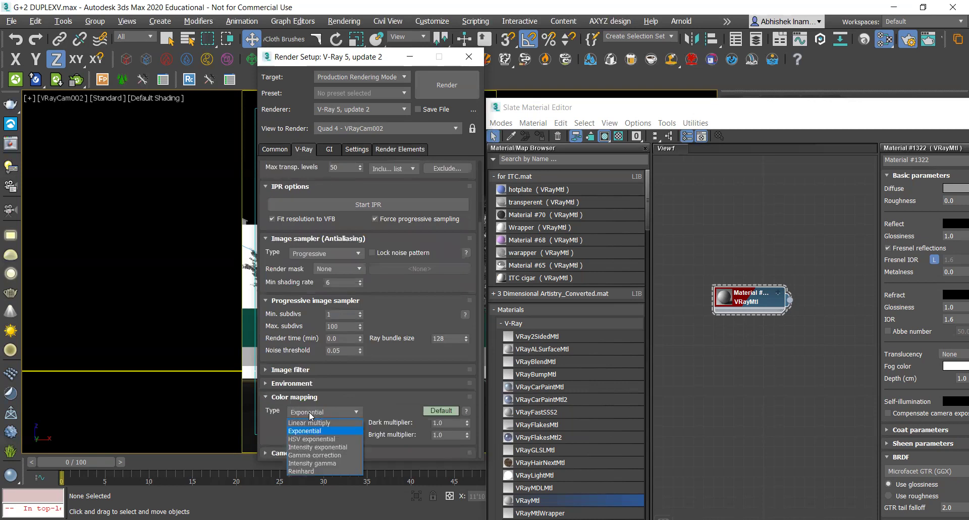
{"action": "left_click", "coordinate": [310, 423]}
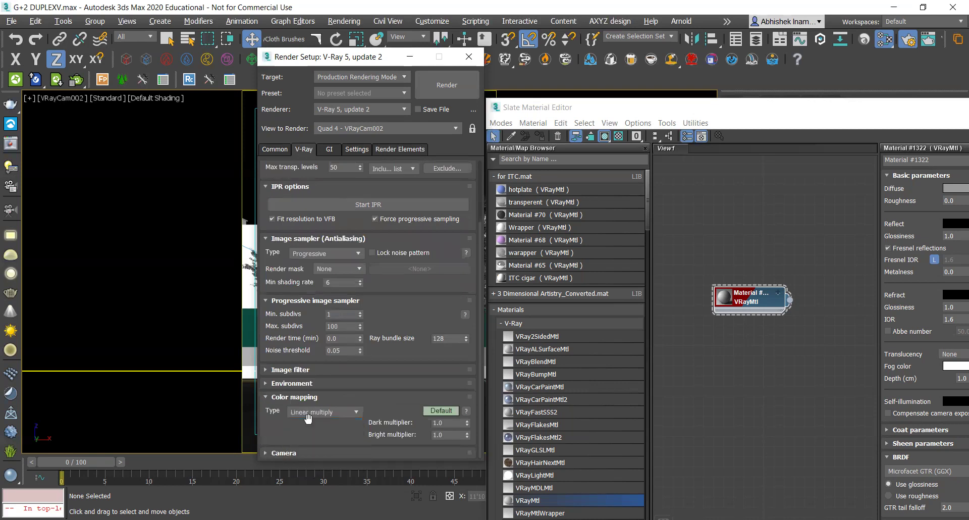
{"action": "left_click", "coordinate": [282, 398]}
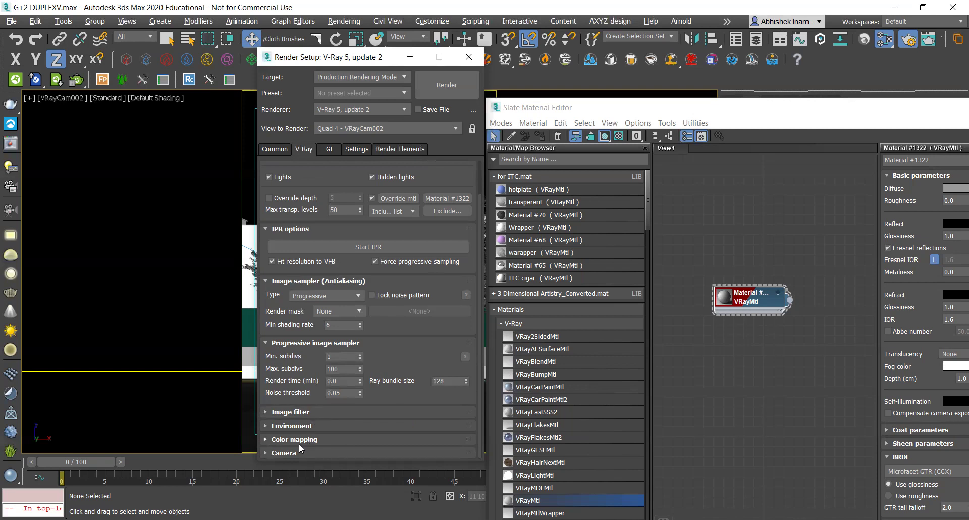
Turn off camera Auto exposure and Auto white balance
{"action": "left_click", "coordinate": [284, 453]}
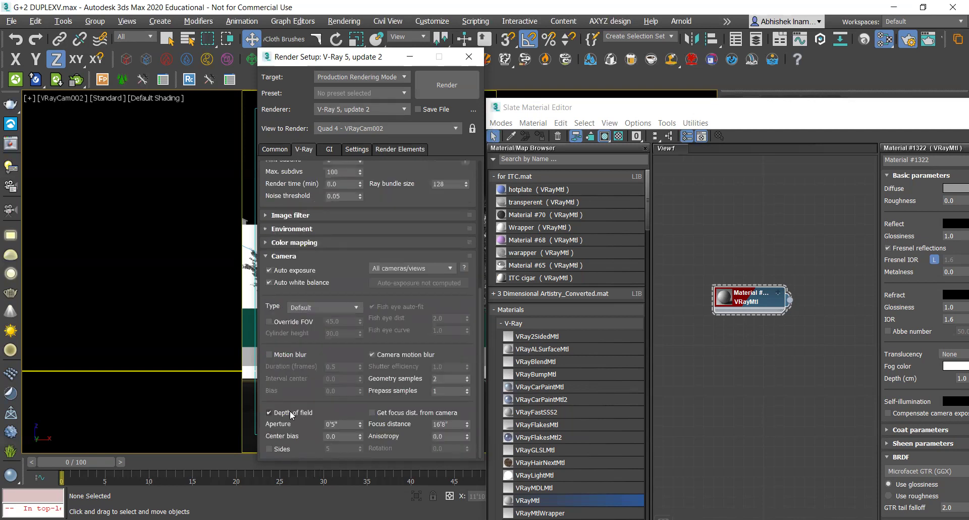
{"action": "left_click", "coordinate": [269, 282]}
{"action": "left_click", "coordinate": [269, 270]}
{"action": "left_click", "coordinate": [329, 149]}
{"action": "left_click", "coordinate": [348, 149]}
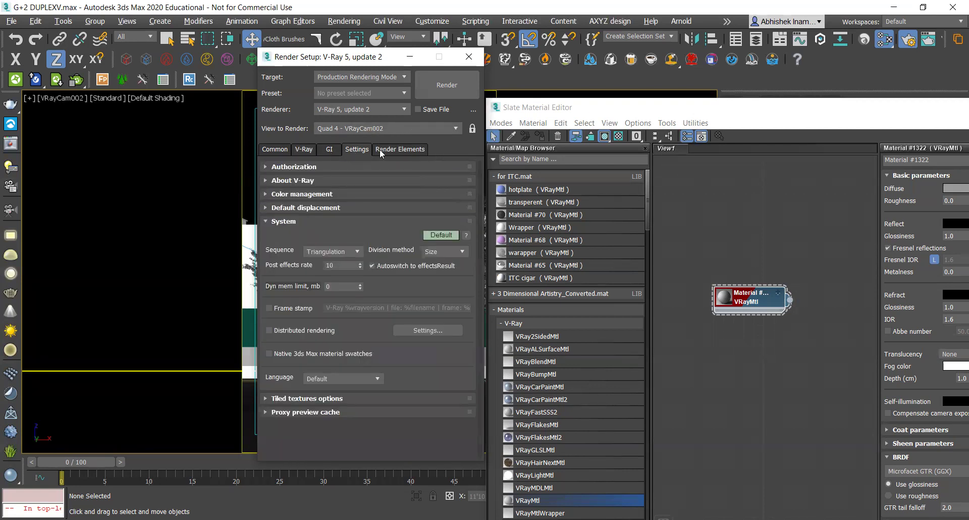
{"action": "left_click", "coordinate": [381, 150]}
{"action": "left_click", "coordinate": [283, 150]}
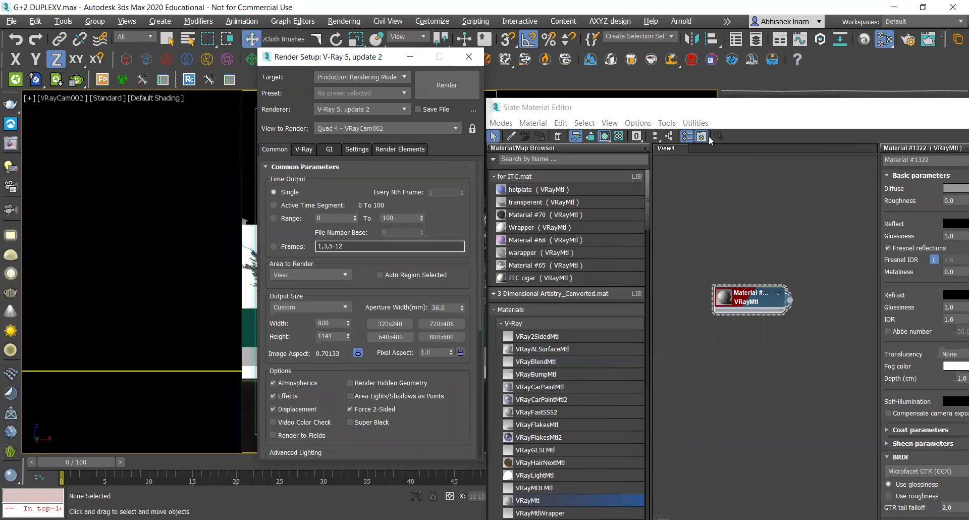
Close Render Setup and the material editor, then render VRayCam002 in a collapsed V-Ray Frame Buffer
{"action": "key", "text": "F10"}
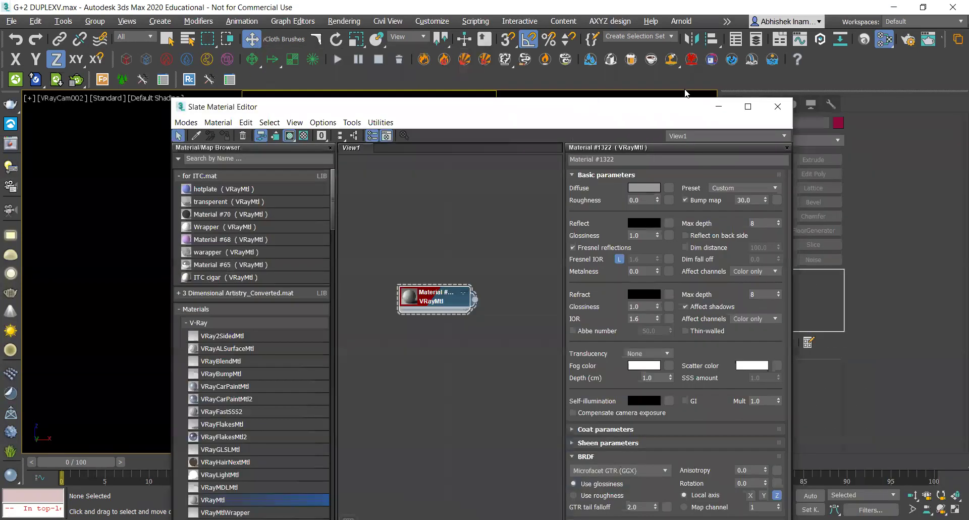
{"action": "key", "text": "m"}
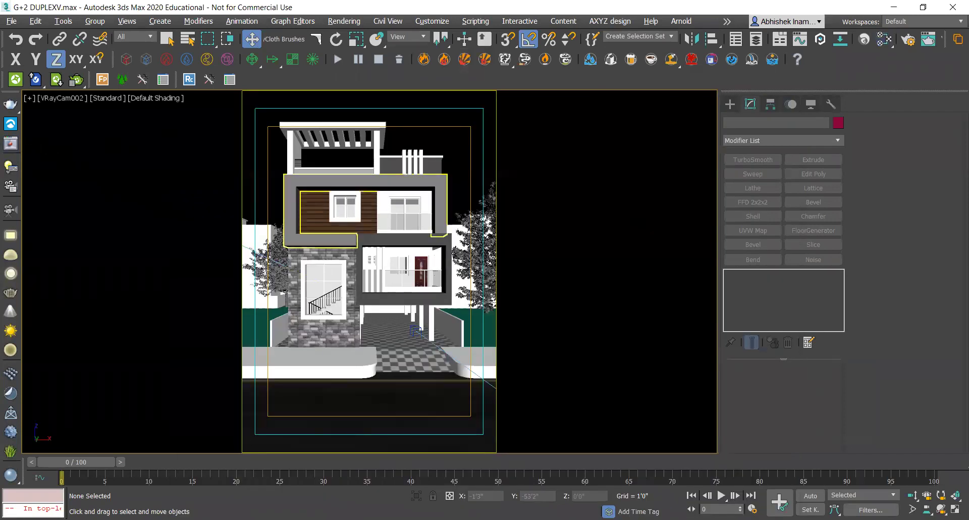
{"action": "key", "text": "shift+q"}
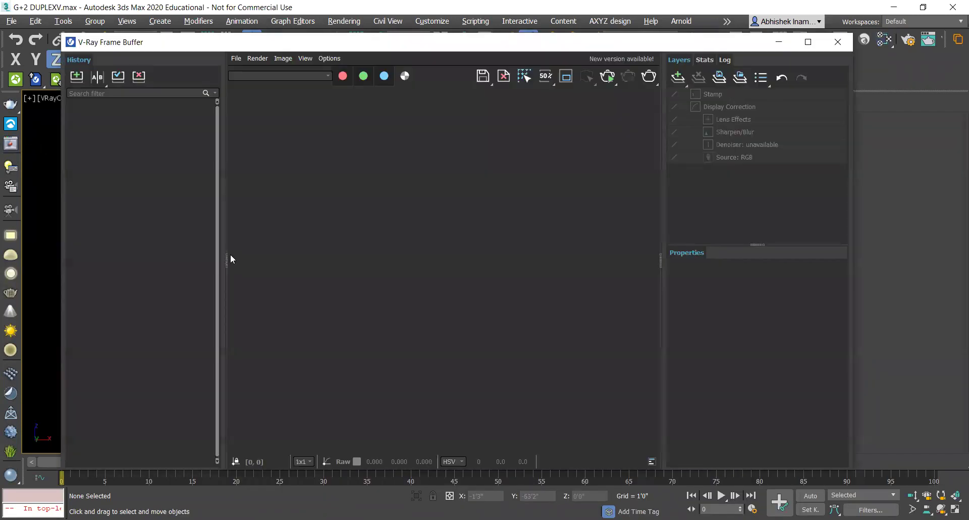
{"action": "left_click", "coordinate": [224, 260]}
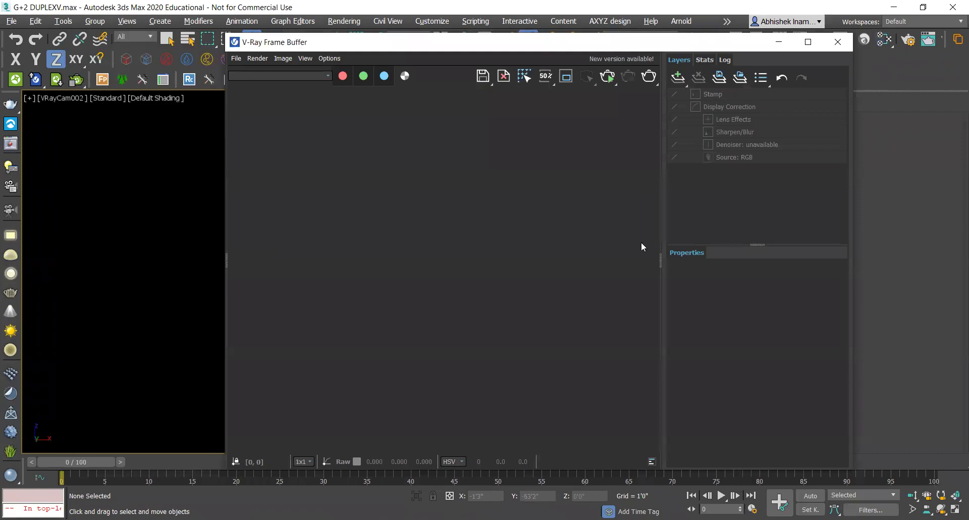
{"action": "left_click", "coordinate": [661, 260]}
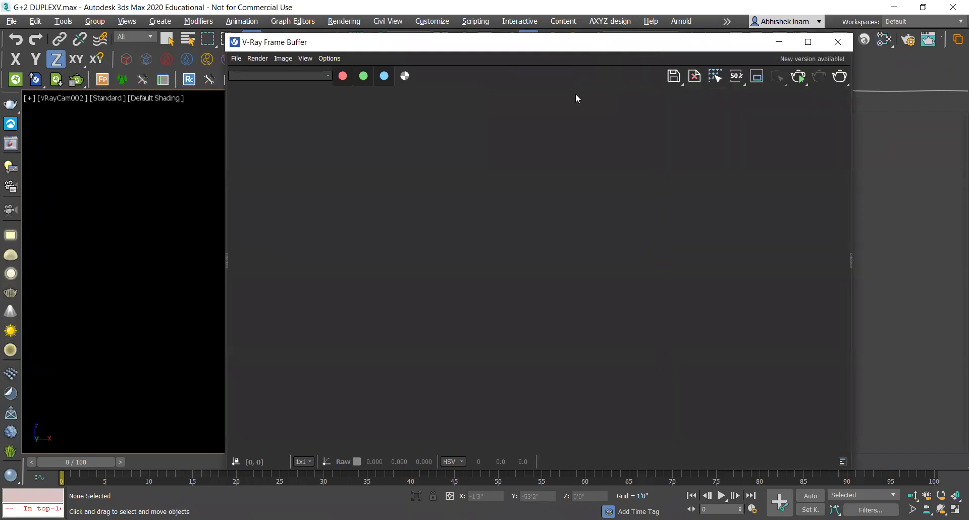
{"action": "key", "text": "shift+q"}
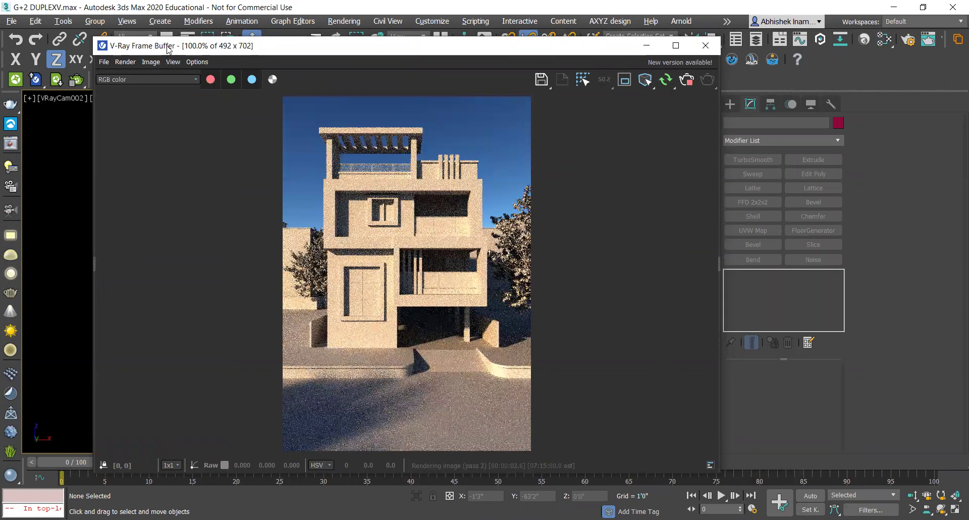
Select the scene camera VRayCam002 so its parameters are visible
{"action": "left_click_drag", "start_coordinate": [168, 49], "coordinate": [269, 62]}
{"action": "left_click", "coordinate": [61, 97]}
{"action": "left_click", "coordinate": [90, 306]}
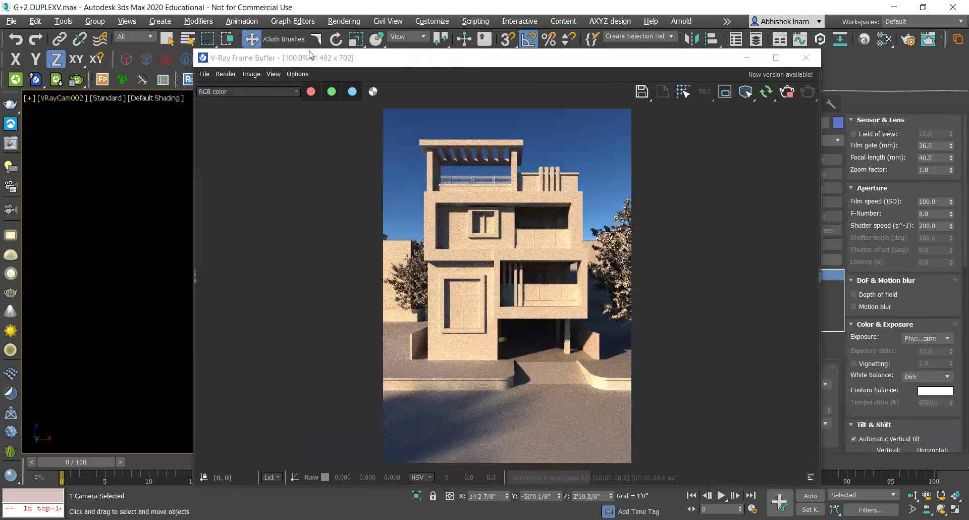
{"action": "left_click_drag", "start_coordinate": [469, 64], "coordinate": [309, 54]}
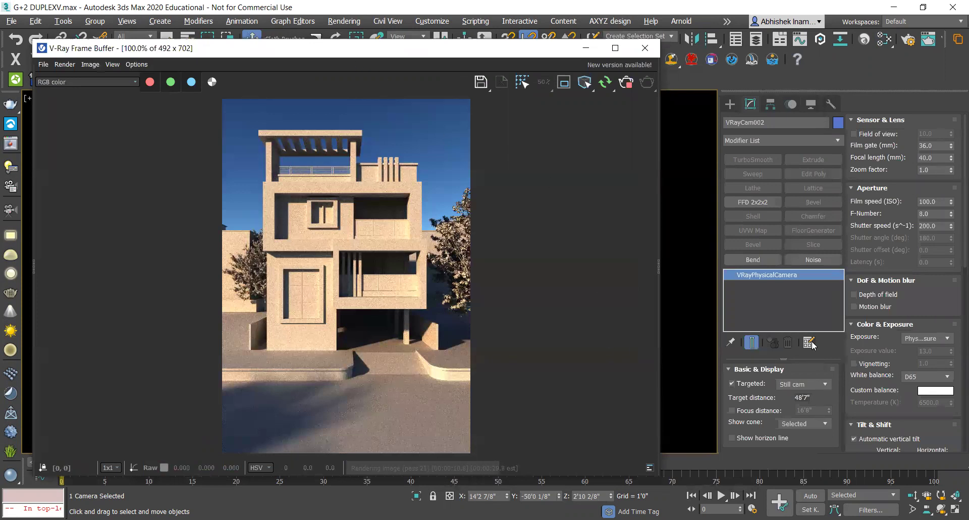
Set the camera white balance to Temperature at 6000 K
{"action": "left_click", "coordinate": [929, 377]}
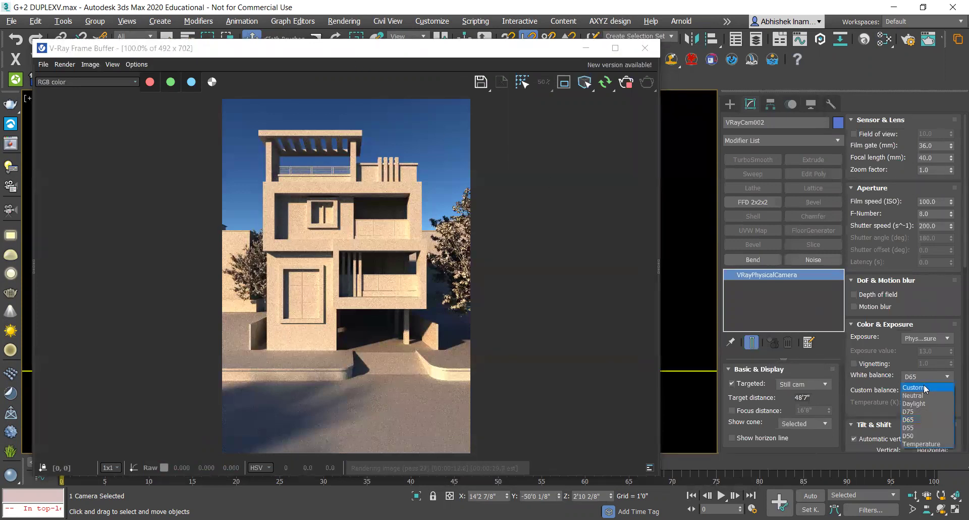
{"action": "left_click", "coordinate": [921, 443]}
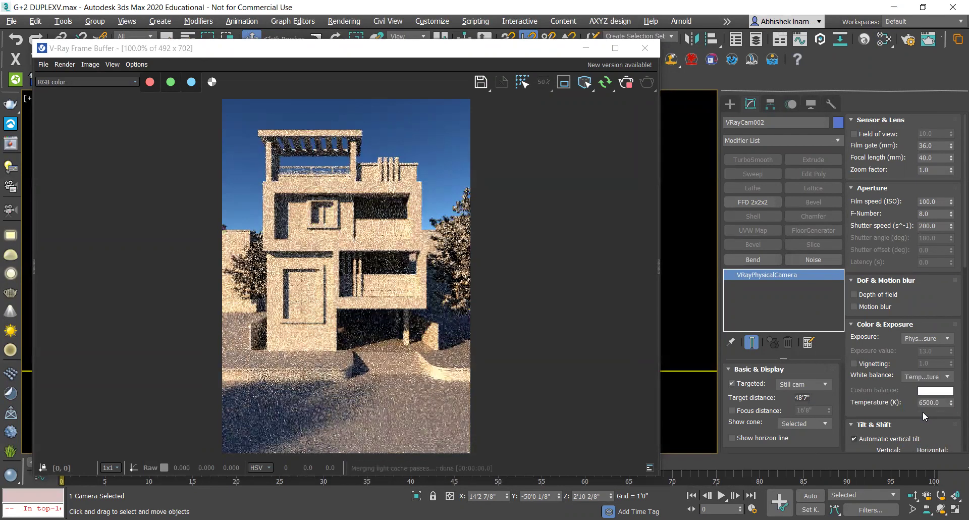
{"action": "double_click", "coordinate": [944, 403]}
{"action": "type", "text": "5000"}
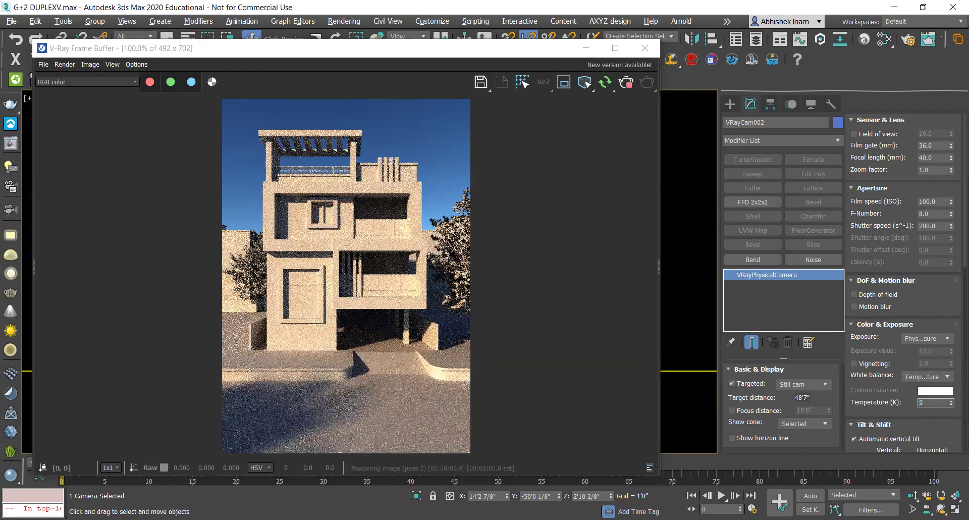
{"action": "key", "text": "Return"}
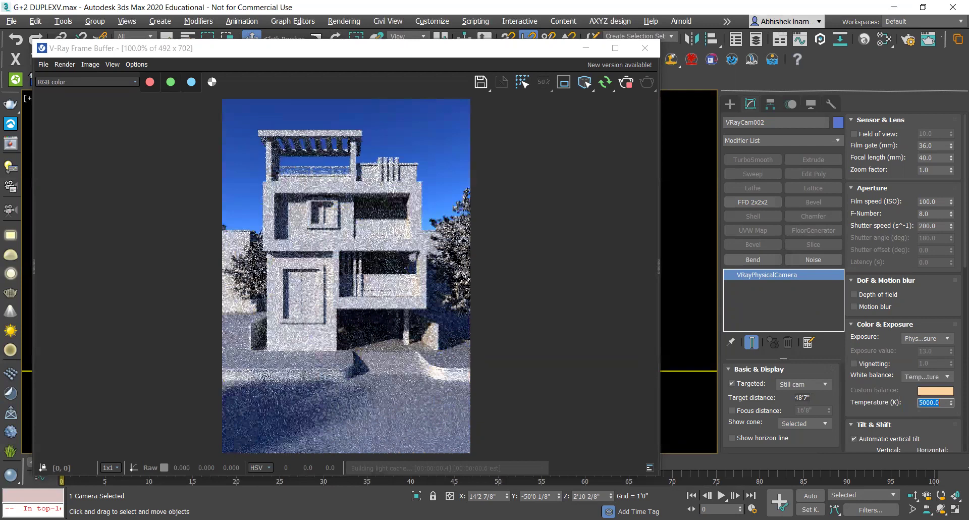
{"action": "type", "text": "6500"}
{"action": "key", "text": "Return"}
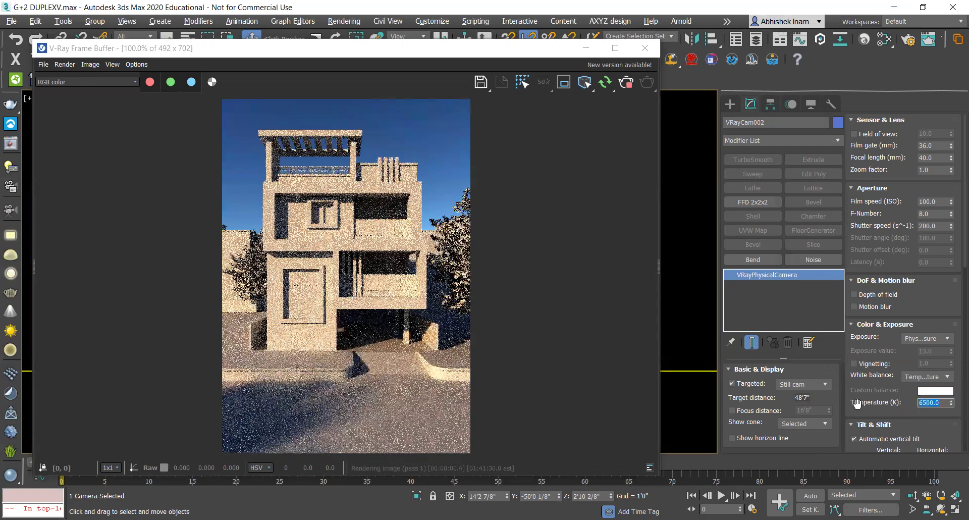
{"action": "type", "text": "6000"}
{"action": "key", "text": "Return"}
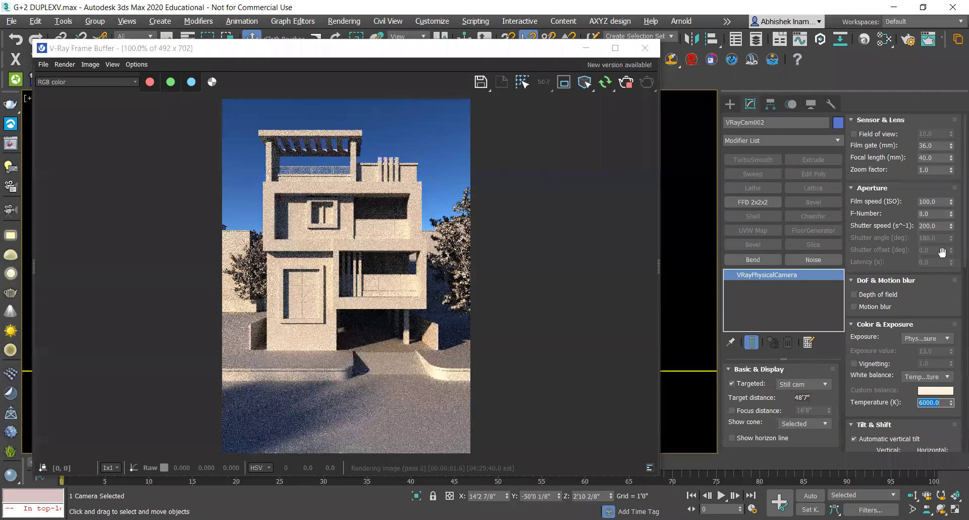
Raise the camera's film speed (ISO) to 120
{"action": "left_click", "coordinate": [941, 202]}
{"action": "type", "text": "120"}
{"action": "key", "text": "Return"}
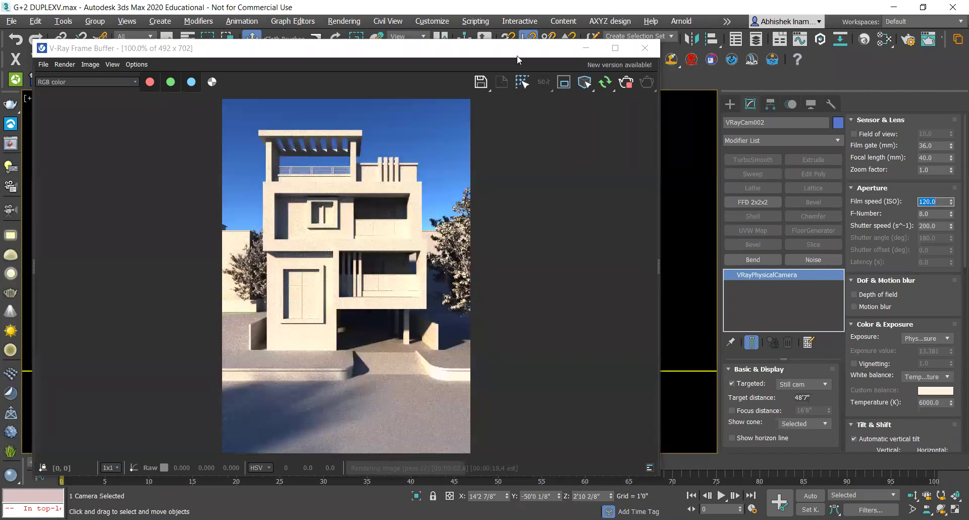
{"action": "left_click_drag", "start_coordinate": [76, 48], "coordinate": [966, 48]}
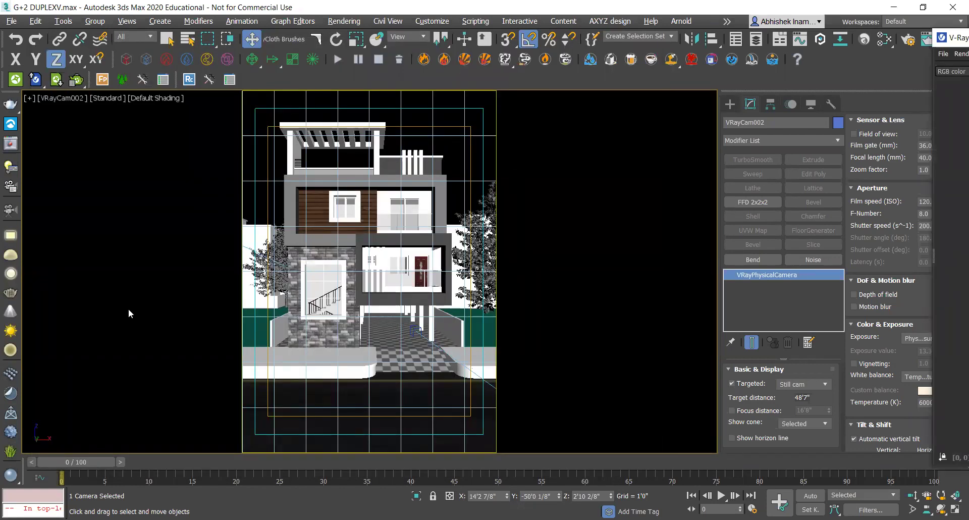
Raise VRayCam002's target slightly in Z to tilt the view
{"action": "left_click", "coordinate": [614, 284]}
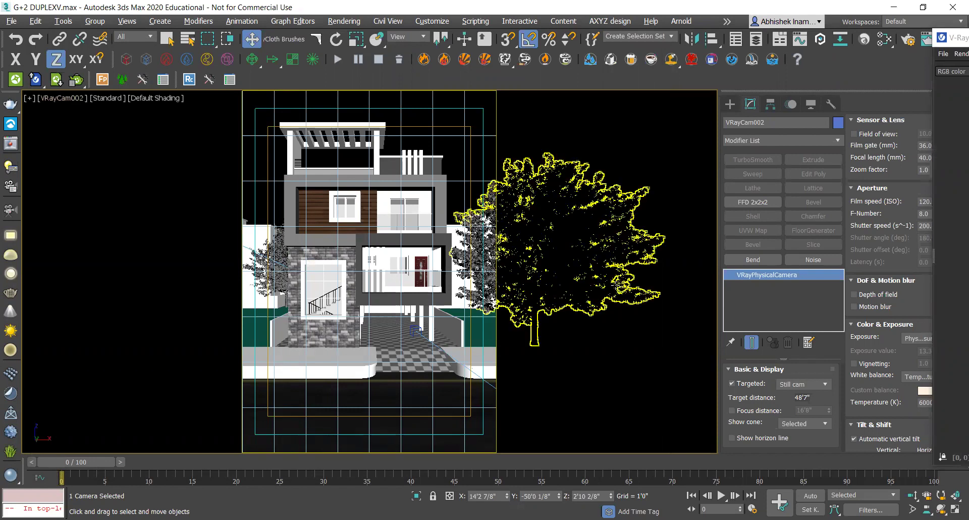
{"action": "left_click", "coordinate": [369, 219]}
{"action": "left_click_drag", "start_coordinate": [369, 218], "coordinate": [370, 215]}
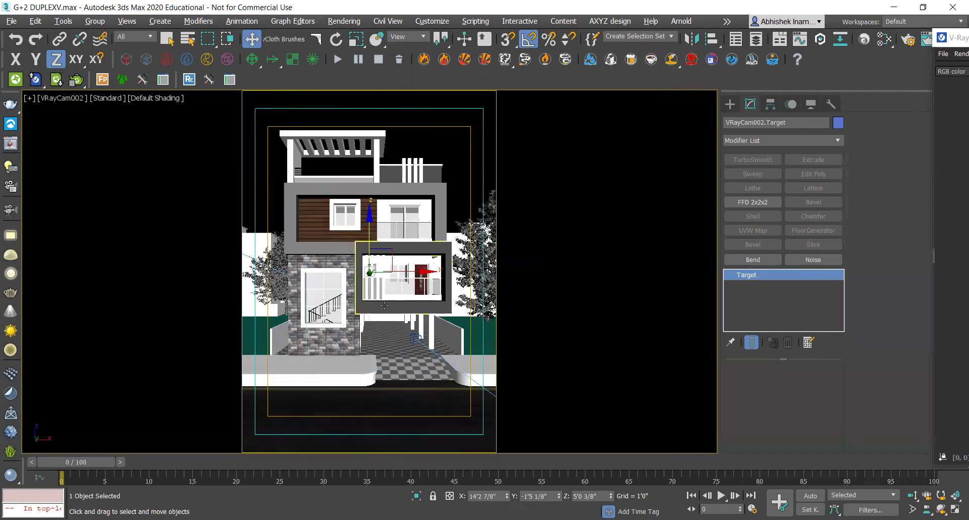
{"action": "left_click", "coordinate": [907, 40]}
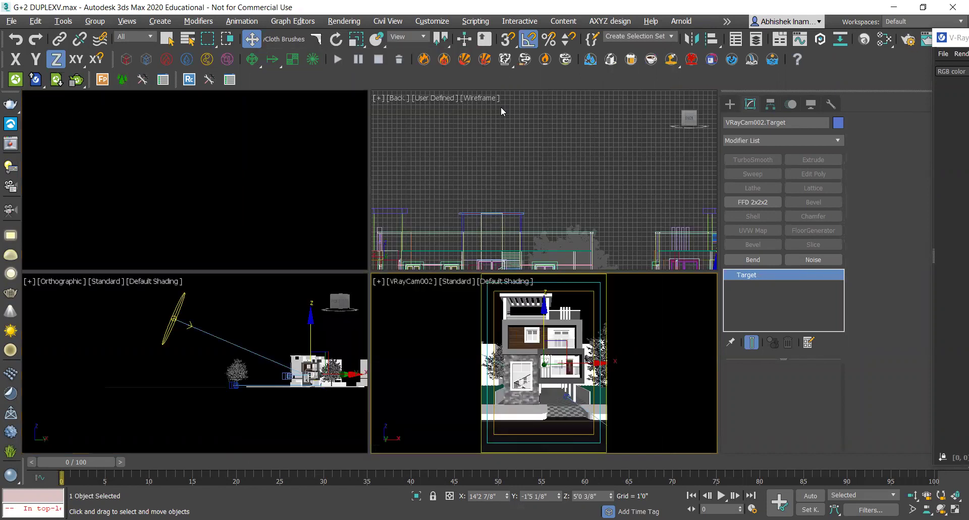
Lower the VRayCam002 camera in the side view to reframe the house
{"action": "right_click", "coordinate": [286, 246]}
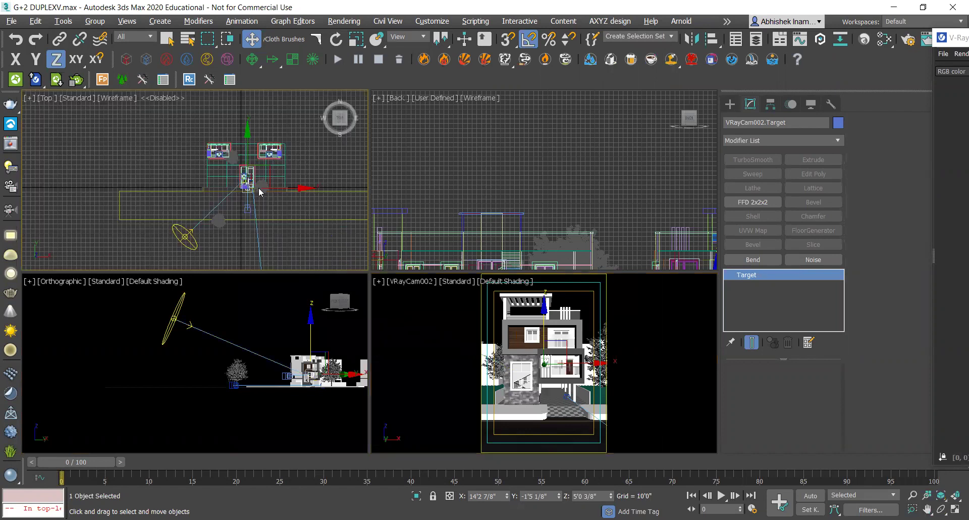
{"action": "scroll", "coordinate": [252, 197], "scroll_direction": "up", "scroll_amount": 2}
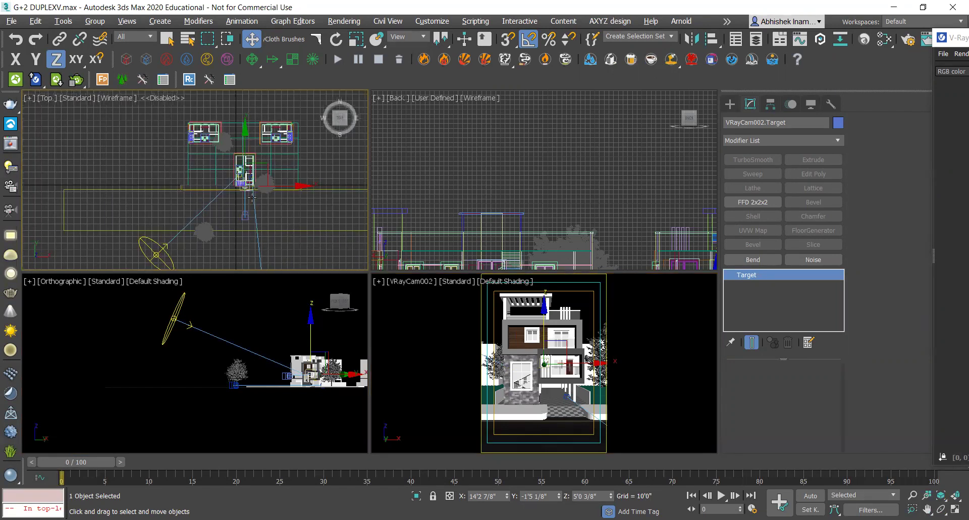
{"action": "left_click", "coordinate": [285, 375]}
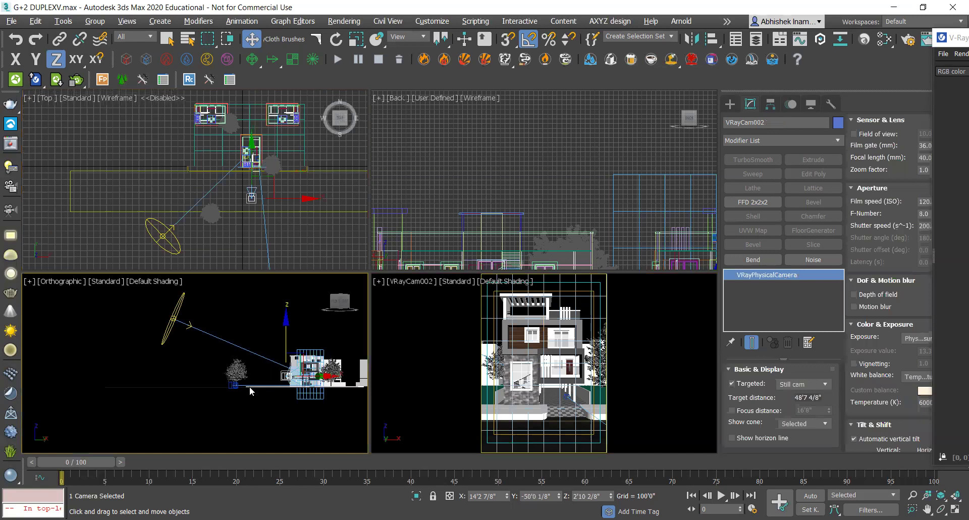
{"action": "scroll", "coordinate": [145, 381], "scroll_direction": "up", "scroll_amount": 5}
{"action": "middle_click_drag", "start_coordinate": [46, 367], "coordinate": [96, 367]}
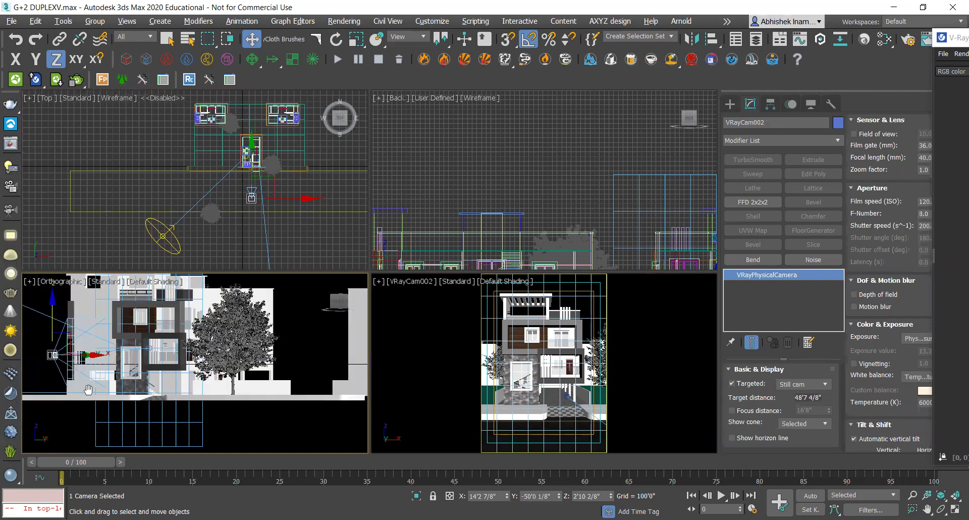
{"action": "scroll", "coordinate": [97, 367], "scroll_direction": "up", "scroll_amount": 3}
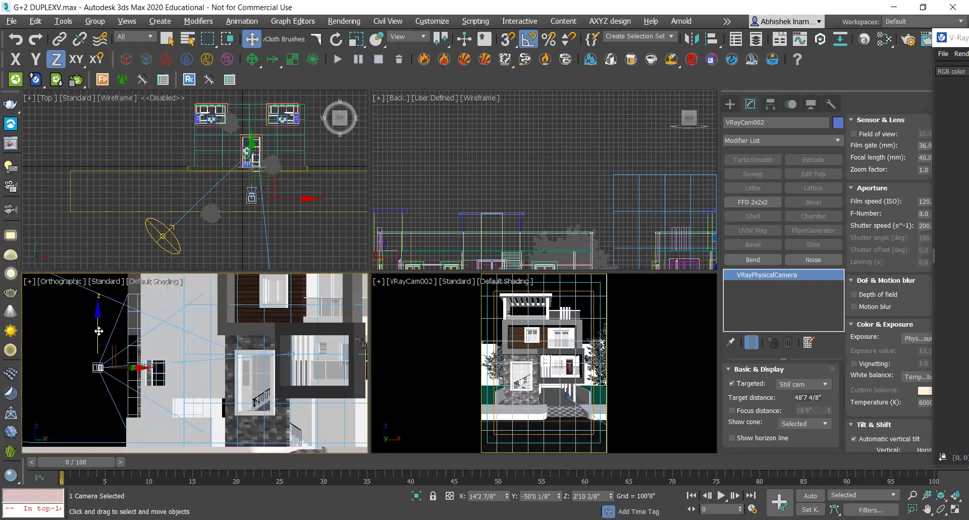
{"action": "left_click_drag", "start_coordinate": [98, 330], "coordinate": [98, 347]}
{"action": "left_click_drag", "start_coordinate": [149, 382], "coordinate": [151, 385]}
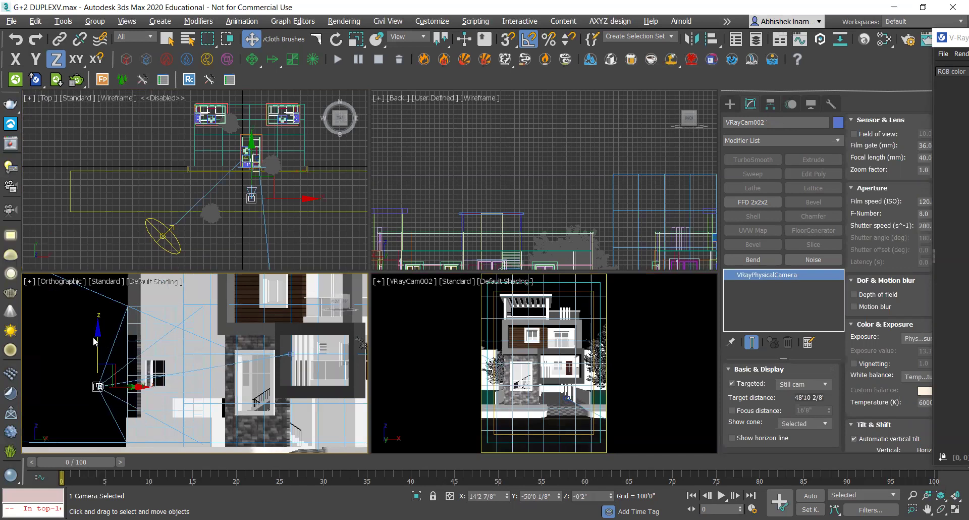
Render VRayCam002's view with Shift+Q and nudge the camera slightly lower
{"action": "key", "text": "shift+q"}
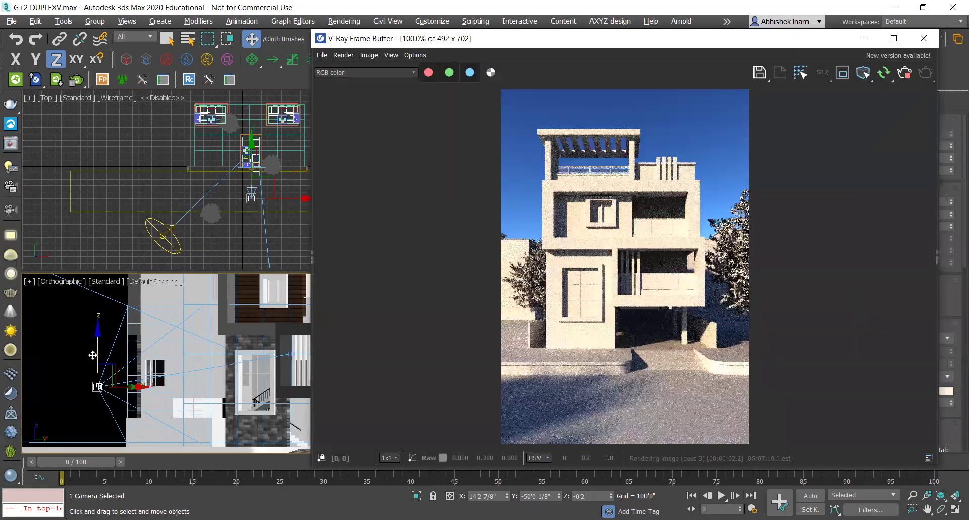
{"action": "left_click_drag", "start_coordinate": [89, 365], "coordinate": [89, 370]}
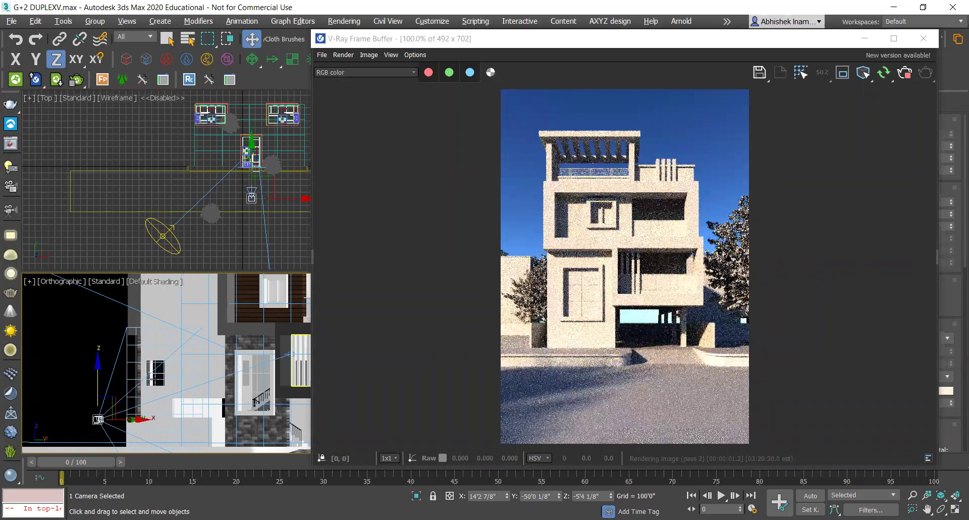
{"action": "left_click_drag", "start_coordinate": [98, 375], "coordinate": [98, 376]}
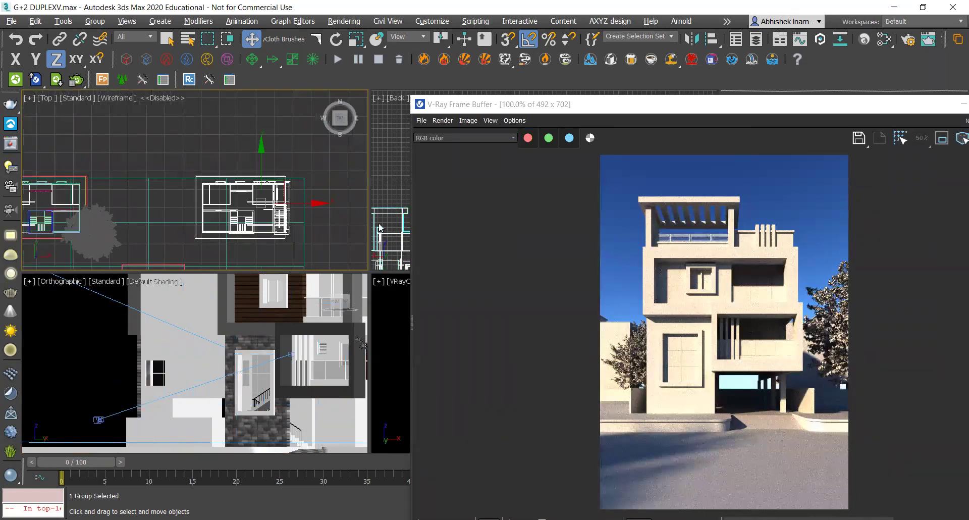
Clone the building group off to one side and drop the copy slightly lower
{"action": "left_click_drag", "start_coordinate": [274, 171], "coordinate": [206, 118], "text": "shift"}
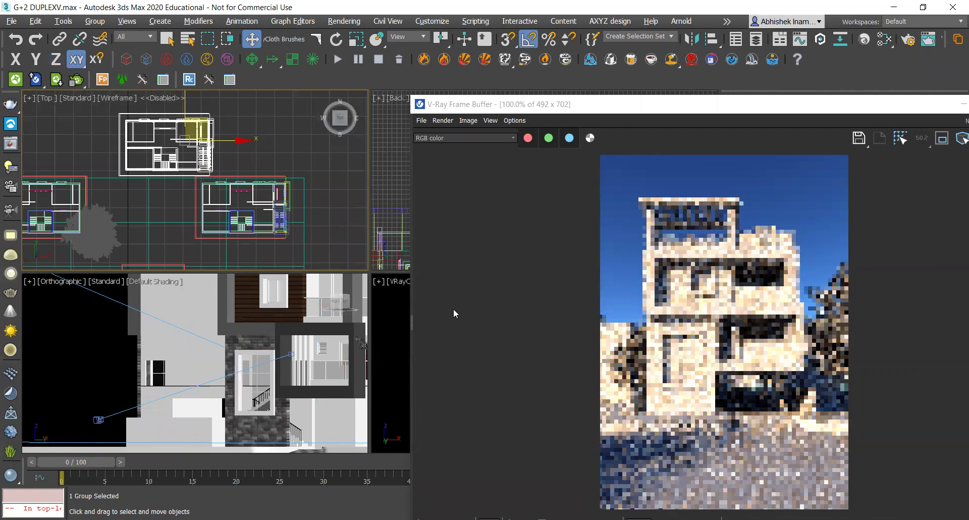
{"action": "scroll", "coordinate": [222, 348], "scroll_direction": "down", "scroll_amount": 5}
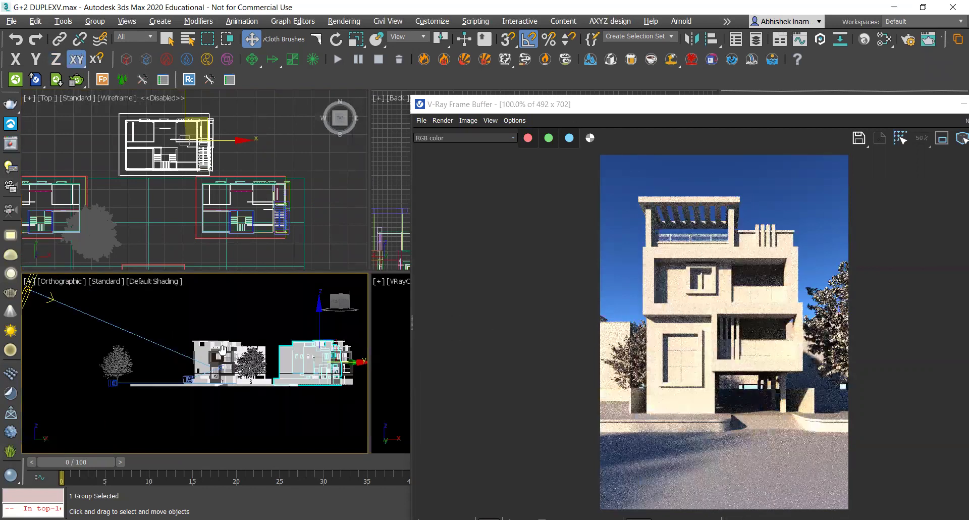
{"action": "scroll", "coordinate": [237, 316], "scroll_direction": "down", "scroll_amount": 3}
{"action": "left_click_drag", "start_coordinate": [237, 317], "coordinate": [320, 396]}
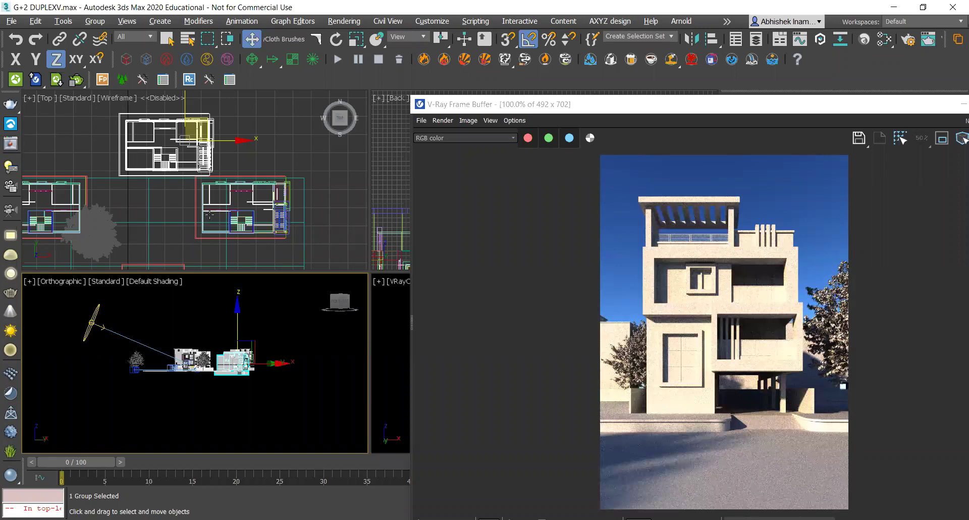
Select the tree near the camera in the Top view
{"action": "scroll", "coordinate": [172, 237], "scroll_direction": "down", "scroll_amount": 5}
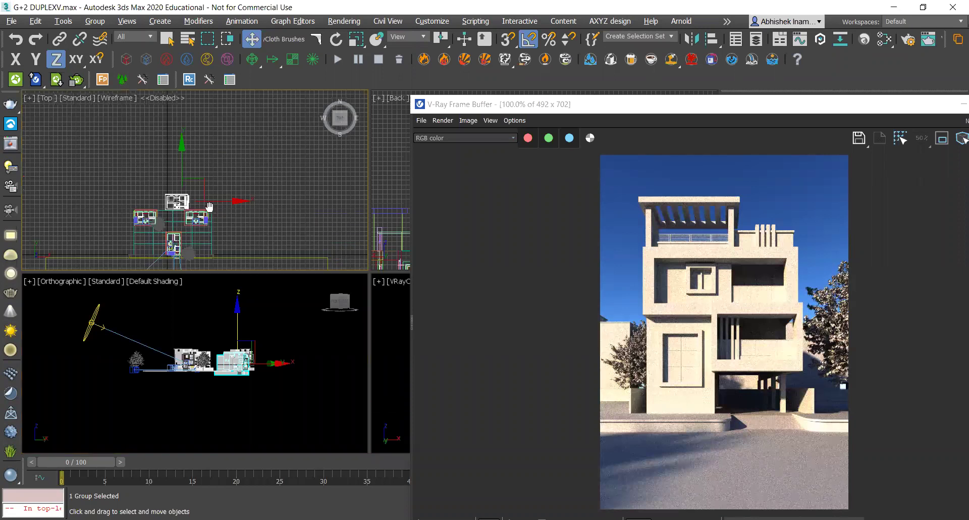
{"action": "middle_click_drag", "start_coordinate": [192, 246], "coordinate": [212, 173]}
{"action": "scroll", "coordinate": [174, 213], "scroll_direction": "up", "scroll_amount": 5}
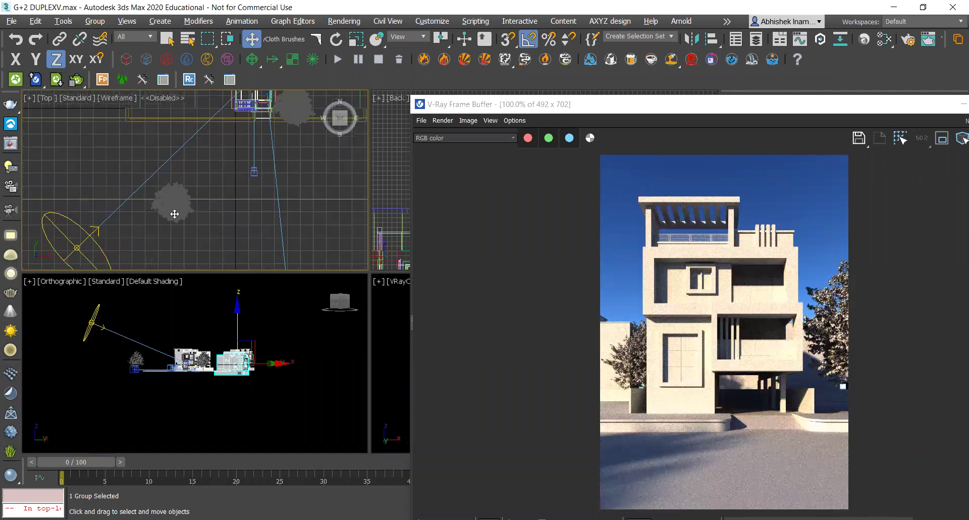
{"action": "left_click", "coordinate": [174, 214]}
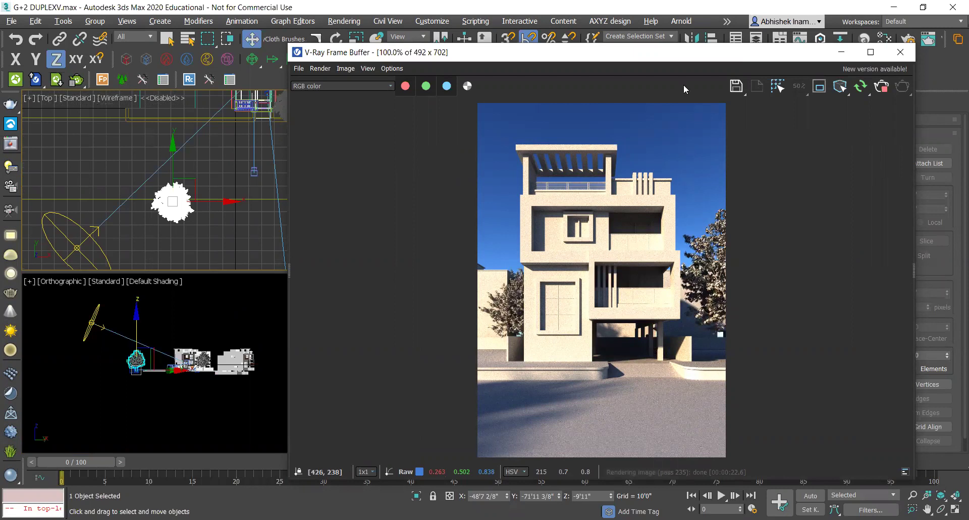
Reposition the V-Ray Frame Buffer over the viewports while the clay render finishes
{"action": "left_click_drag", "start_coordinate": [674, 56], "coordinate": [416, 57]}
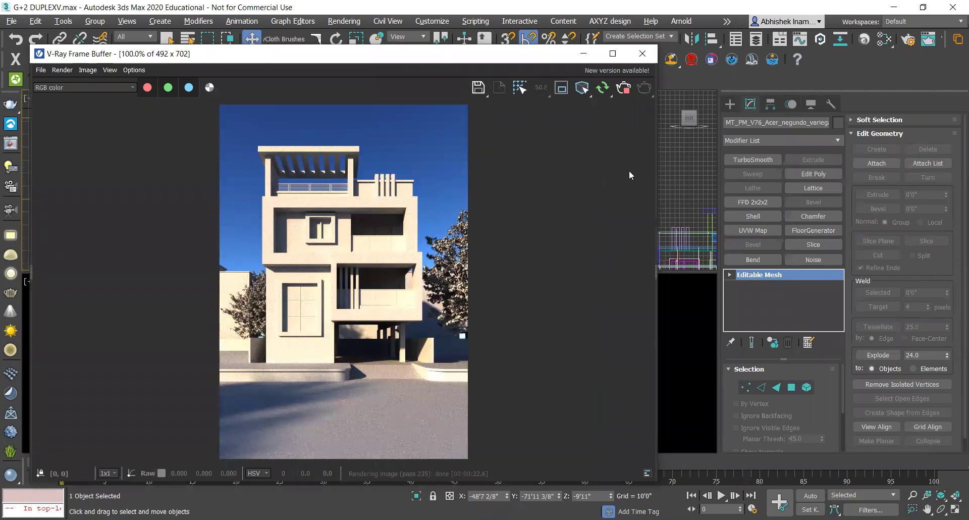
{"action": "left_click_drag", "start_coordinate": [457, 56], "coordinate": [465, 132]}
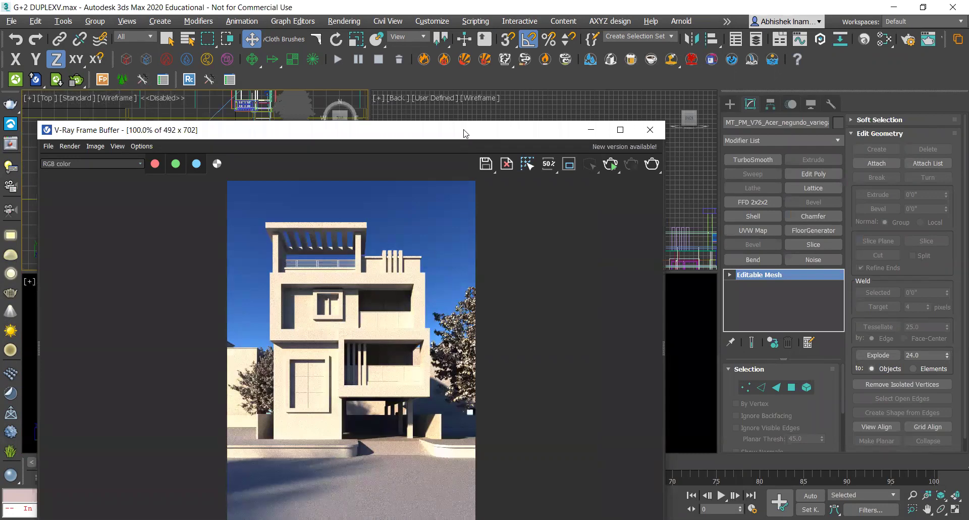
{"action": "left_click_drag", "start_coordinate": [465, 132], "coordinate": [618, 65]}
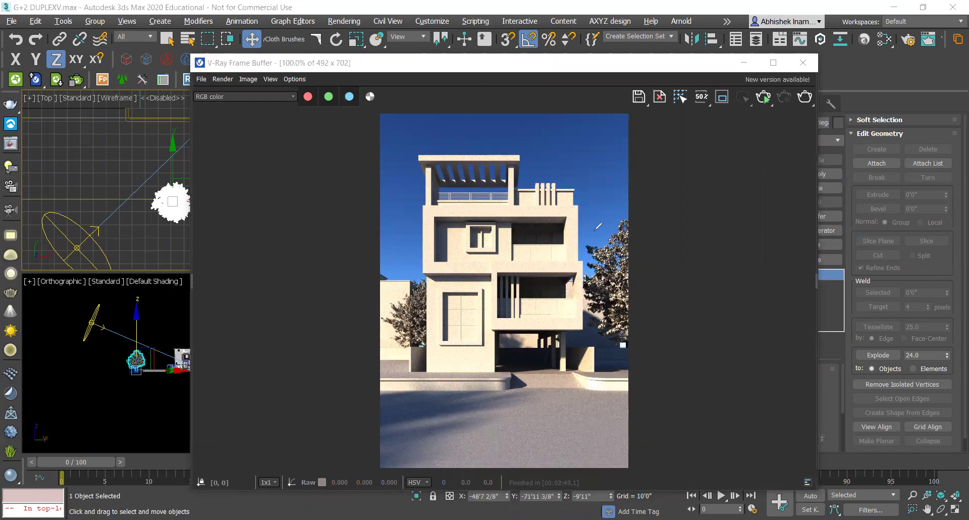
Draw red lines across the upper floor and right edge, mark the front steps, and tick the right tree
{"action": "left_click_drag", "start_coordinate": [620, 215], "coordinate": [611, 392]}
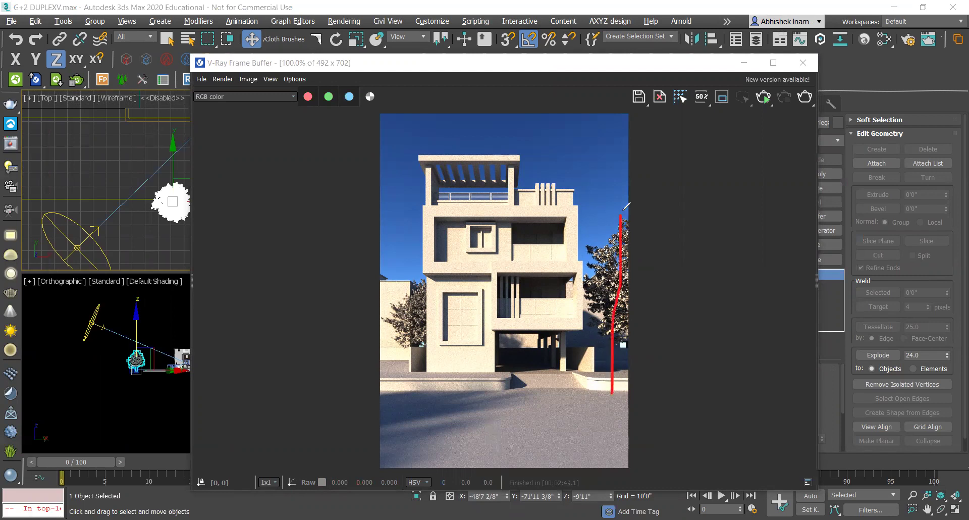
{"action": "left_click_drag", "start_coordinate": [620, 214], "coordinate": [299, 204]}
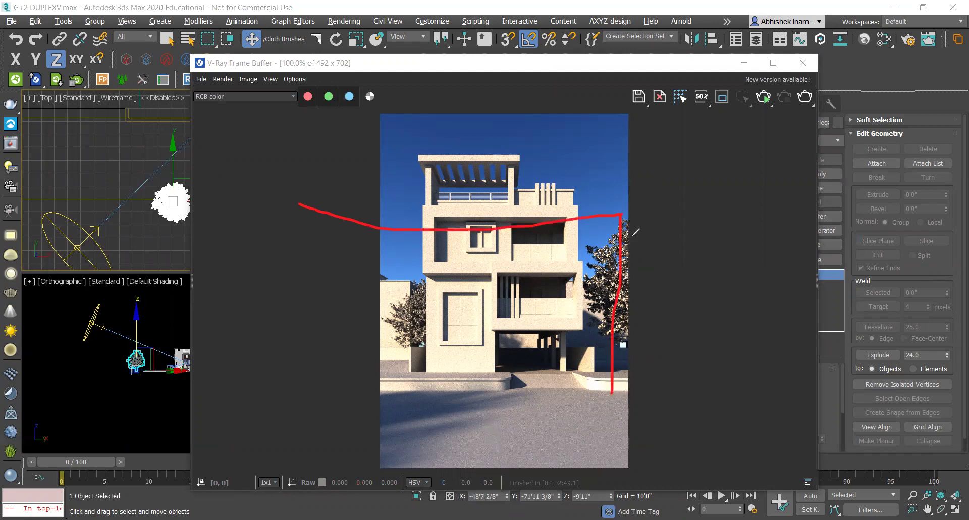
{"action": "left_click_drag", "start_coordinate": [574, 225], "coordinate": [297, 214]}
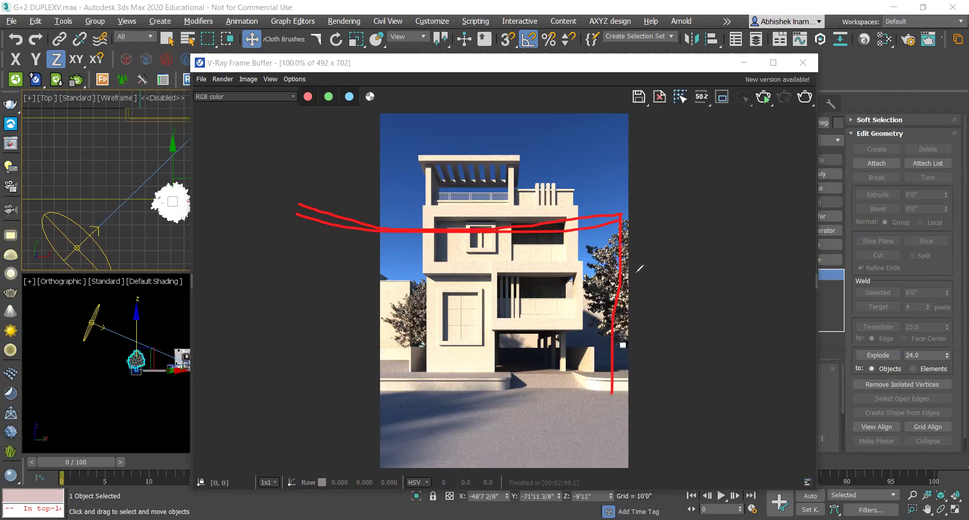
{"action": "left_click_drag", "start_coordinate": [417, 372], "coordinate": [424, 356]}
{"action": "mouse_move", "coordinate": [604, 381]}
{"action": "left_mouse_down"}
{"action": "mouse_move", "coordinate": [591, 421]}
{"action": "mouse_move", "coordinate": [611, 406]}
{"action": "mouse_move", "coordinate": [587, 399]}
{"action": "mouse_move", "coordinate": [636, 339]}
{"action": "left_mouse_up"}
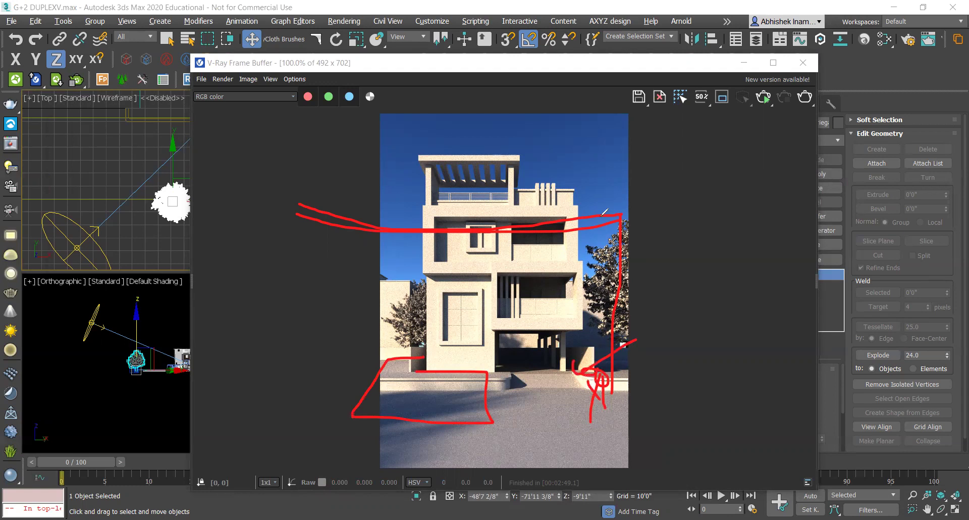
{"action": "left_click_drag", "start_coordinate": [622, 216], "coordinate": [624, 386]}
{"action": "left_click_drag", "start_coordinate": [596, 256], "coordinate": [612, 258]}
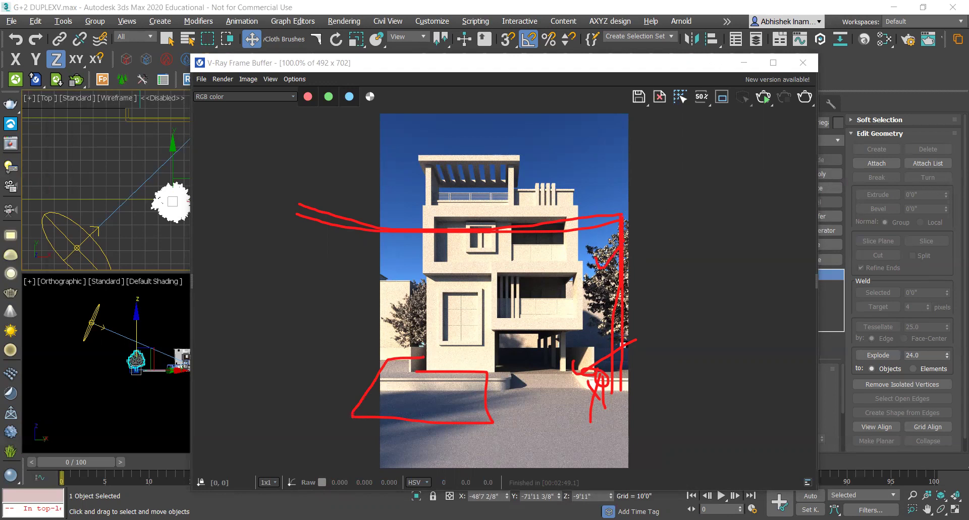
Clear the annotations and close the V-Ray Frame Buffer
{"action": "key", "text": "Escape"}
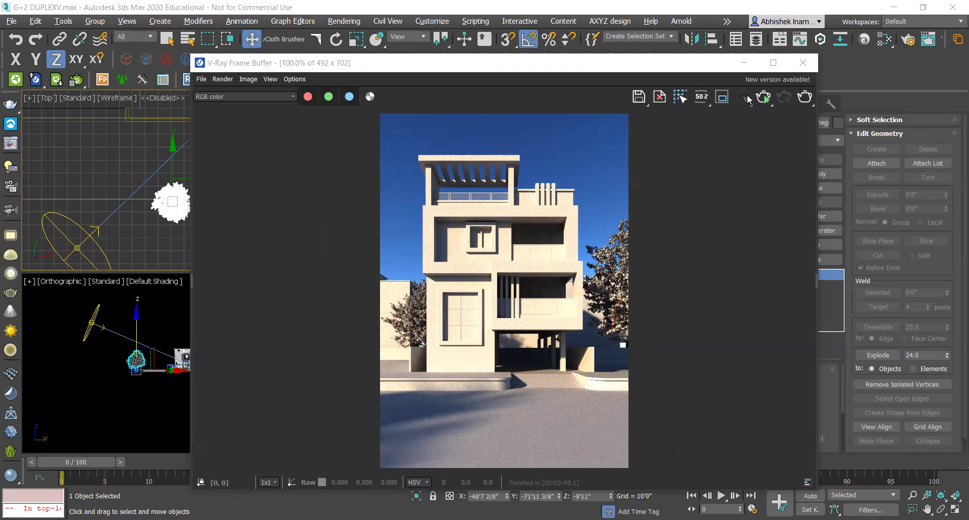
{"action": "left_click", "coordinate": [802, 62]}
{"action": "scroll", "coordinate": [298, 161], "scroll_direction": "down", "scroll_amount": 2}
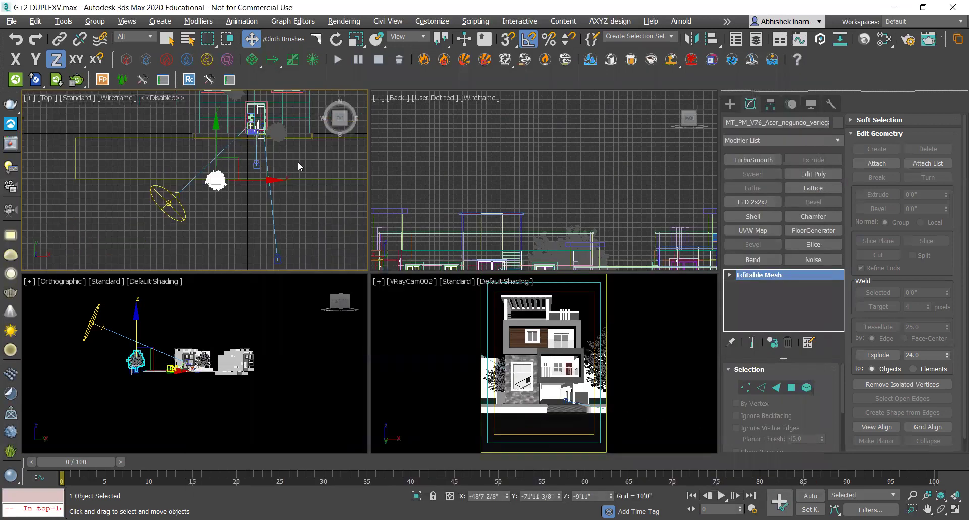
{"action": "scroll", "coordinate": [211, 209], "scroll_direction": "down", "scroll_amount": 2}
{"action": "scroll", "coordinate": [210, 209], "scroll_direction": "up", "scroll_amount": 5}
{"action": "scroll", "coordinate": [210, 208], "scroll_direction": "up", "scroll_amount": 2}
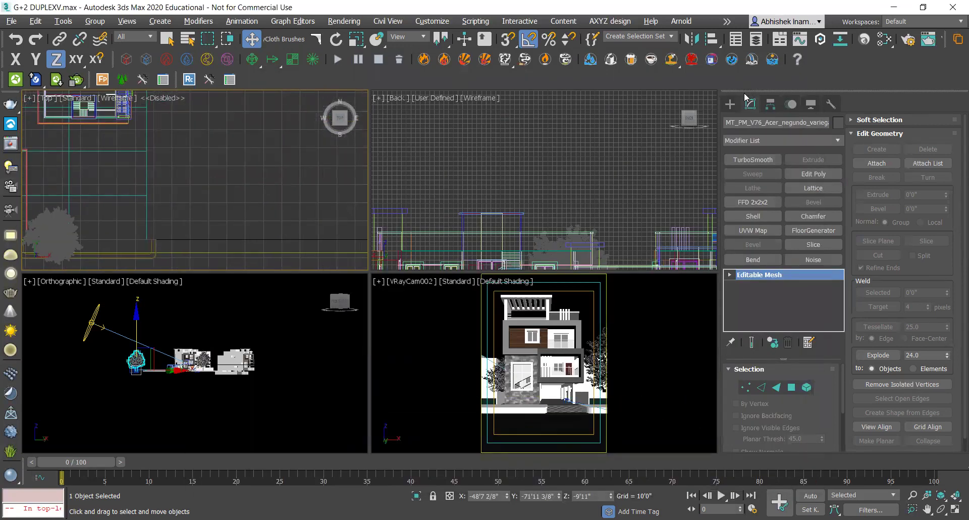
Draw a 47'1 5/8" by 89'10 3/8" rectangle beside the house plans in the Top view
{"action": "left_click", "coordinate": [729, 104]}
{"action": "left_click", "coordinate": [729, 121]}
{"action": "left_click", "coordinate": [743, 121]}
{"action": "left_click", "coordinate": [807, 187]}
{"action": "scroll", "coordinate": [191, 184], "scroll_direction": "down", "scroll_amount": 2}
{"action": "scroll", "coordinate": [202, 197], "scroll_direction": "up", "scroll_amount": 1}
{"action": "scroll", "coordinate": [151, 197], "scroll_direction": "up", "scroll_amount": 1}
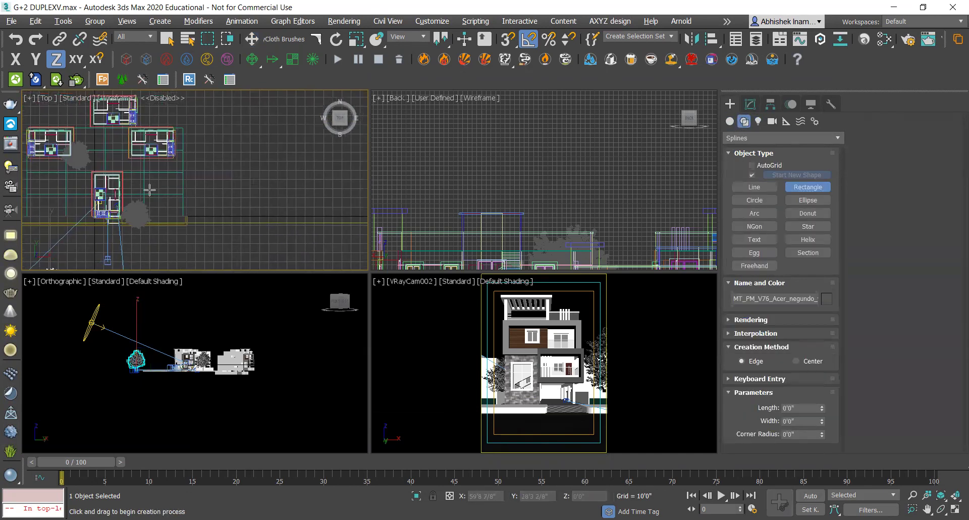
{"action": "scroll", "coordinate": [147, 163], "scroll_direction": "up", "scroll_amount": 2}
{"action": "left_click_drag", "start_coordinate": [126, 121], "coordinate": [317, 216]}
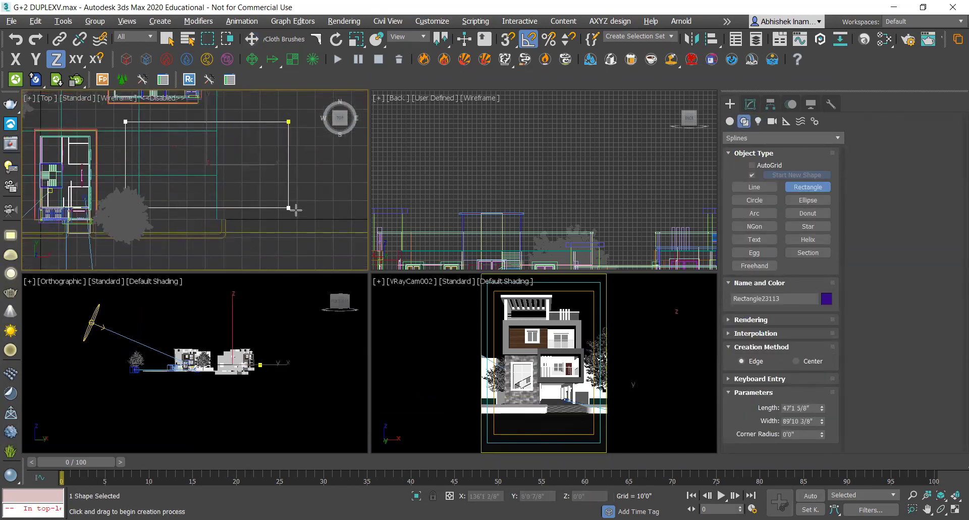
{"action": "key", "text": "w"}
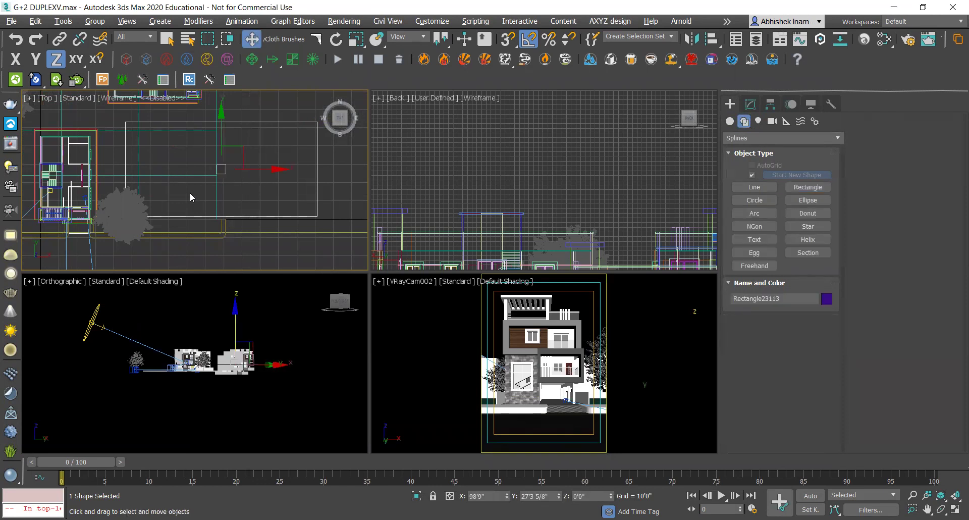
Reselect the new rectangle, Rectangle23113
{"action": "scroll", "coordinate": [154, 214], "scroll_direction": "down", "scroll_amount": 1}
{"action": "scroll", "coordinate": [187, 199], "scroll_direction": "down", "scroll_amount": 1}
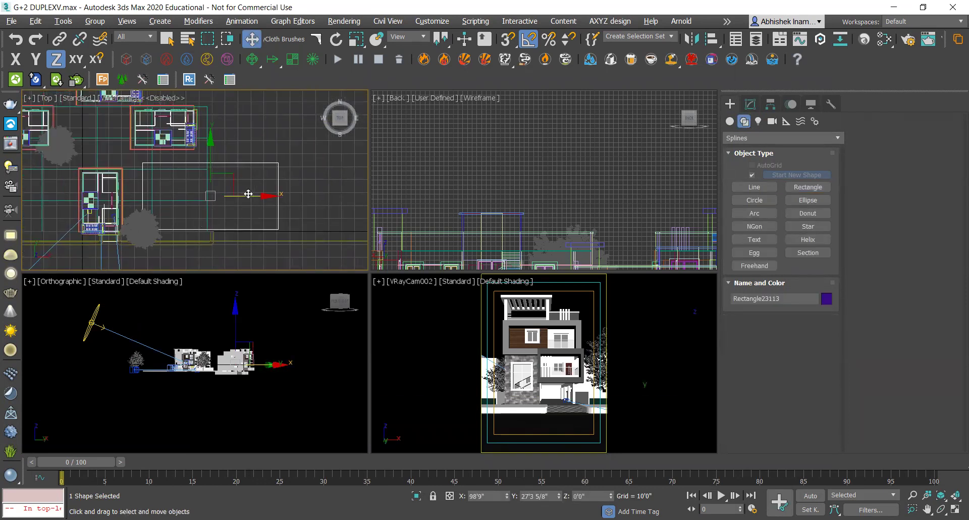
{"action": "left_click", "coordinate": [142, 226]}
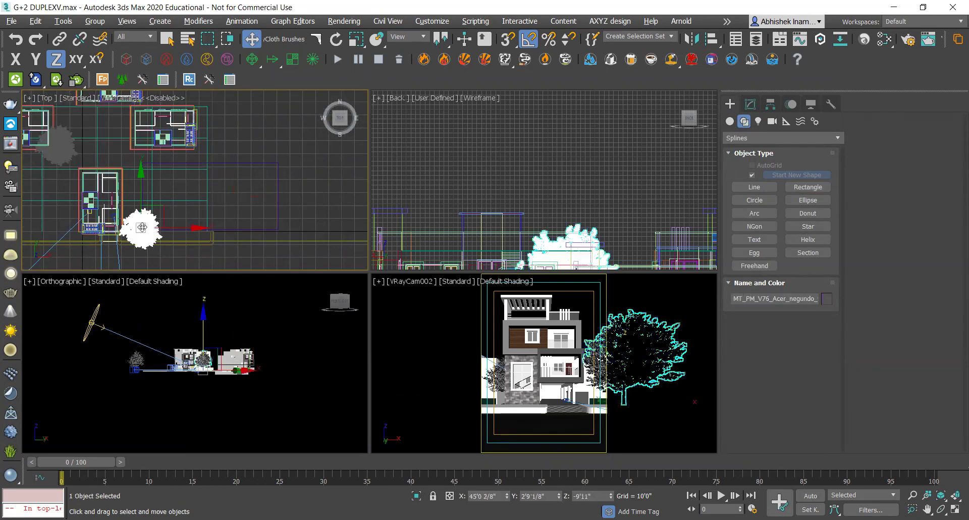
{"action": "left_click", "coordinate": [277, 183]}
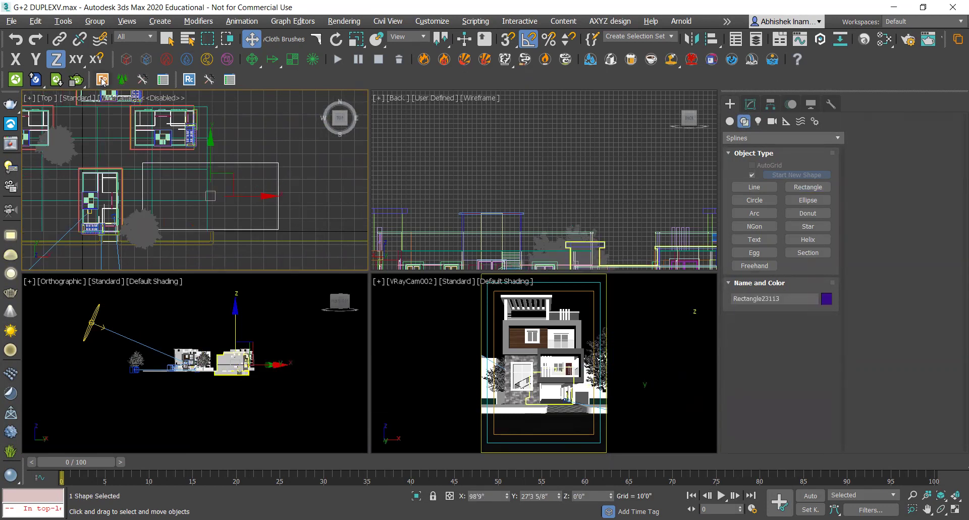
Launch Forest Pack's Forest Pro, browse its Starter Library, then show the rectangle's parameters
{"action": "left_click", "coordinate": [102, 80]}
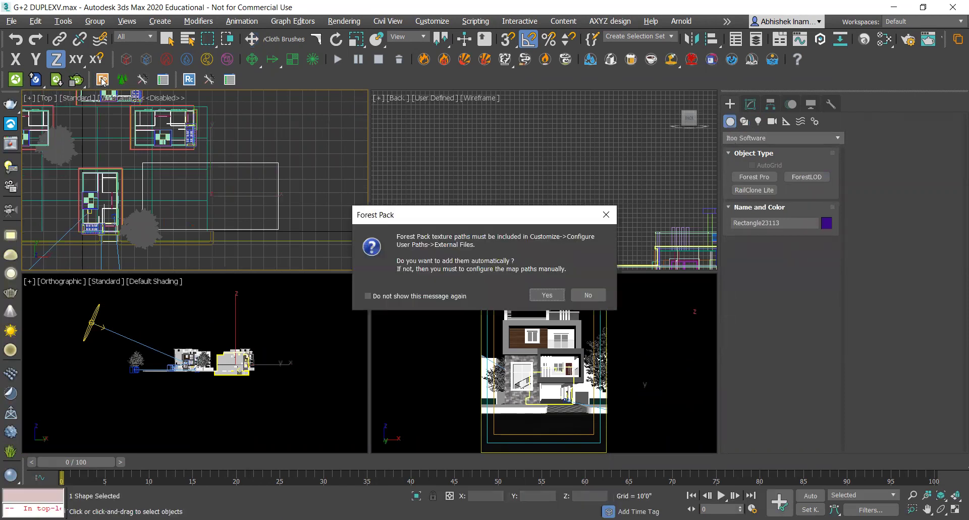
{"action": "left_click", "coordinate": [543, 295]}
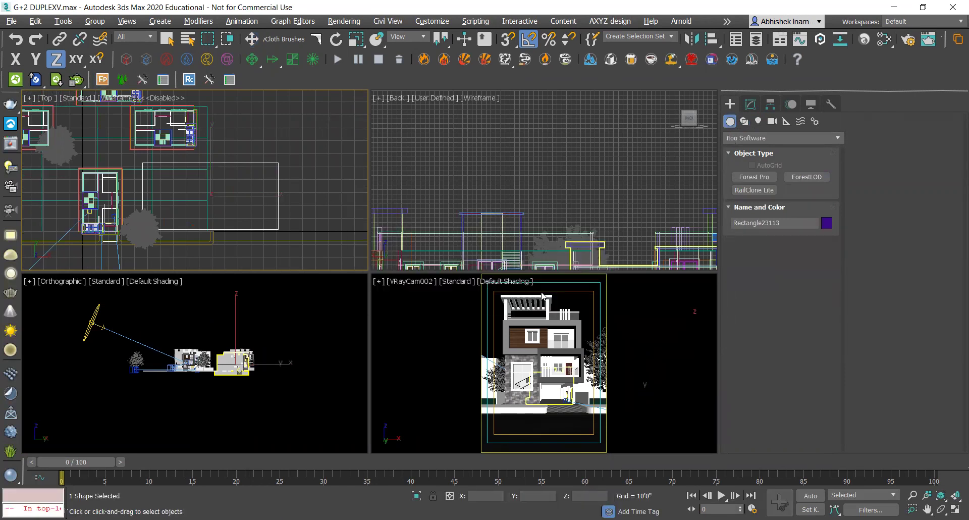
{"action": "left_click", "coordinate": [767, 180]}
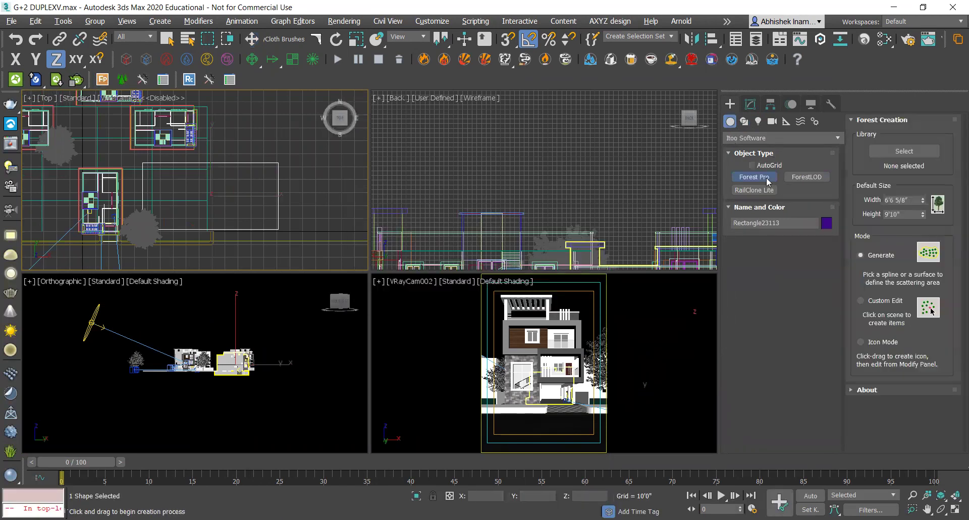
{"action": "left_click", "coordinate": [907, 152]}
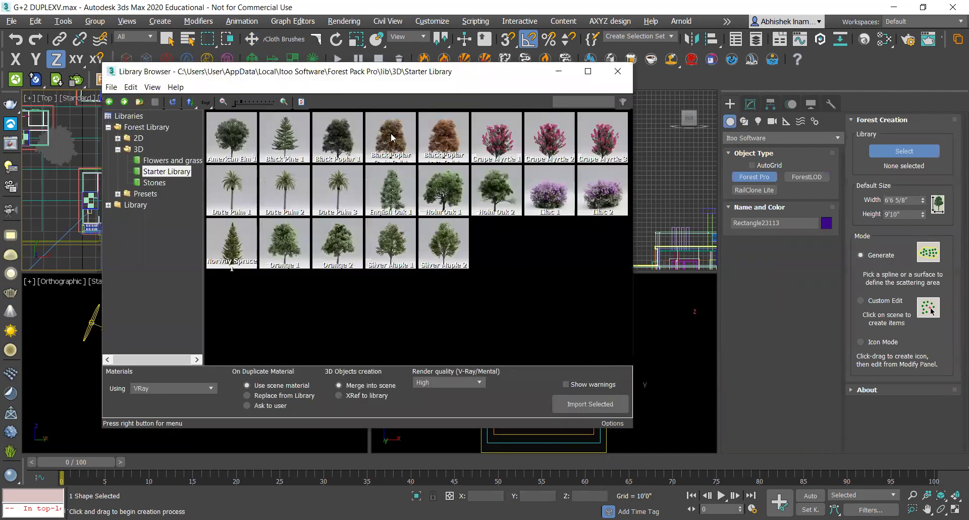
{"action": "left_click", "coordinate": [685, 62]}
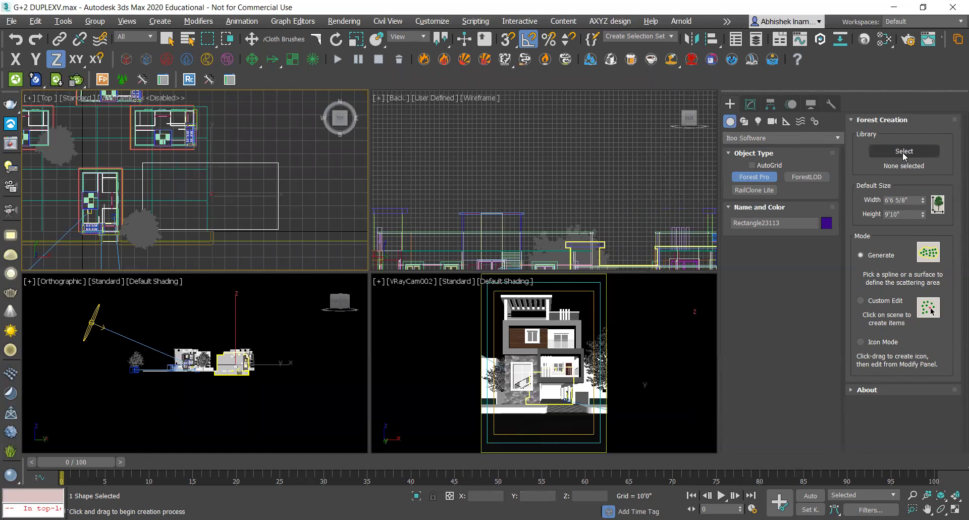
{"action": "left_click", "coordinate": [751, 104]}
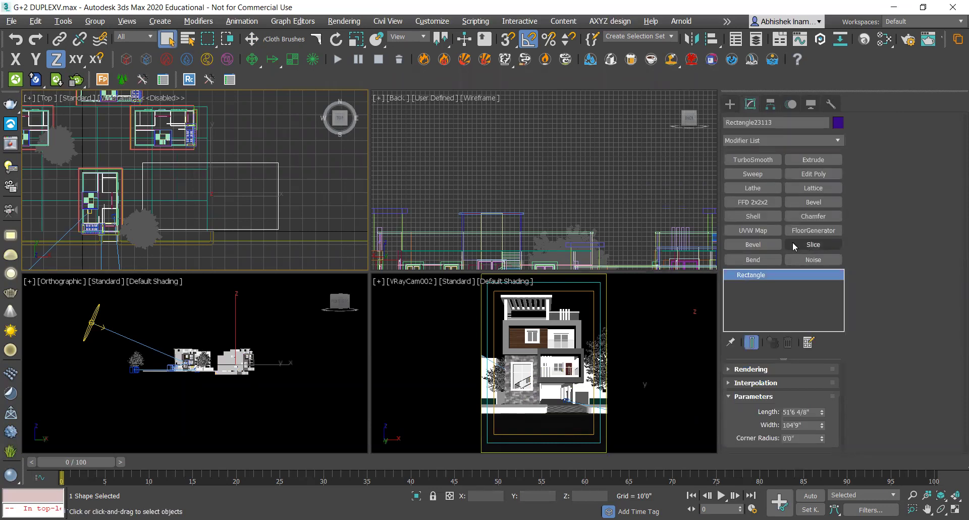
Expand the rectangle's rendering options, then deselect it and reframe the Top view
{"action": "right_click", "coordinate": [225, 193]}
{"action": "left_click", "coordinate": [247, 194]}
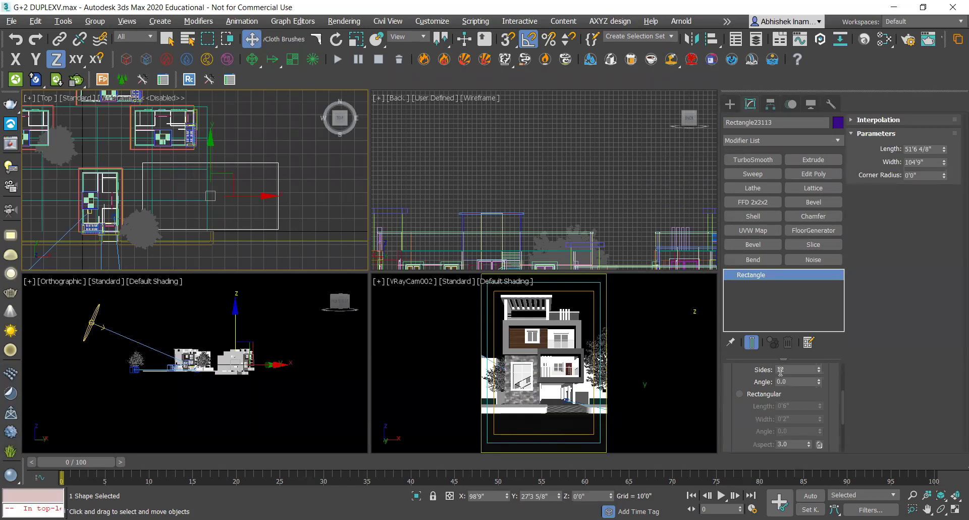
{"action": "left_click", "coordinate": [739, 370]}
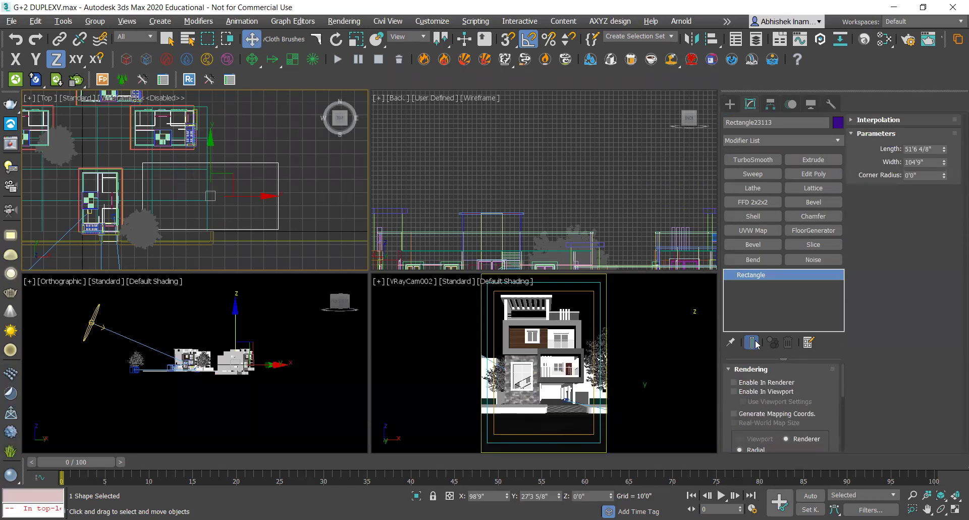
{"action": "left_click", "coordinate": [298, 154]}
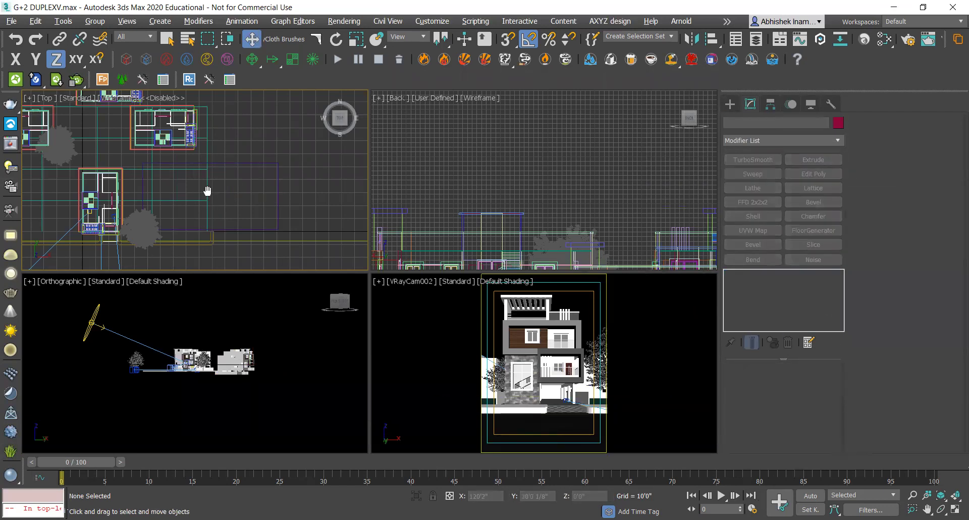
{"action": "middle_click_drag", "start_coordinate": [210, 203], "coordinate": [169, 214]}
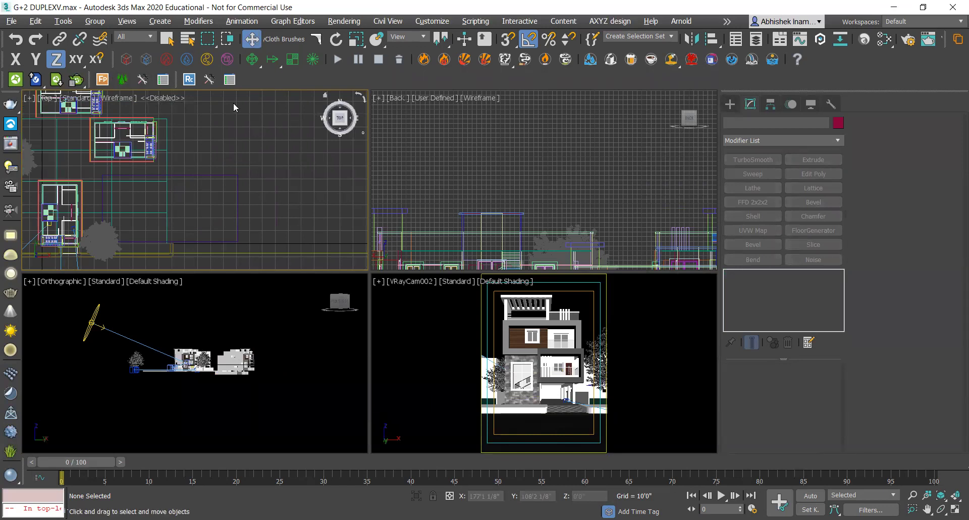
Create Forest001, a Forest Pro scatter bounded by the rectangle, and open its settings
{"action": "left_click", "coordinate": [102, 80]}
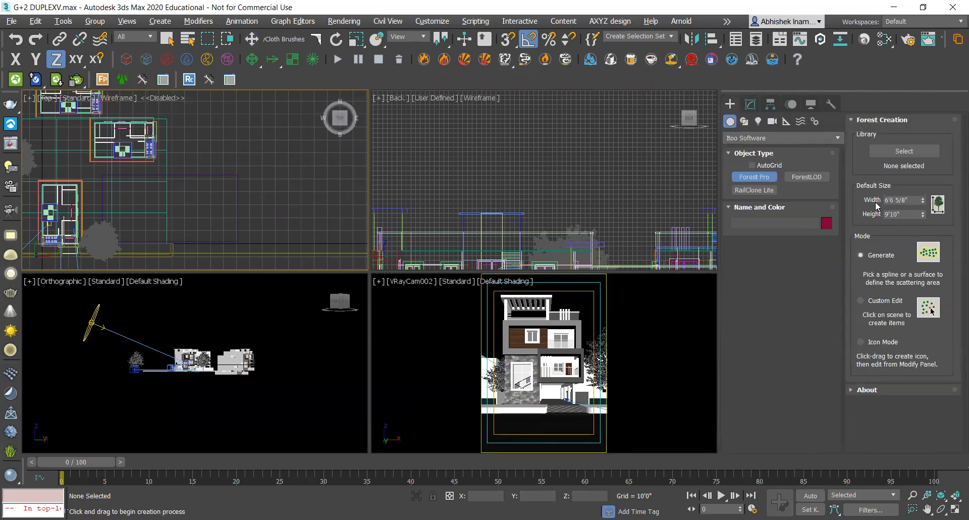
{"action": "left_click", "coordinate": [891, 156]}
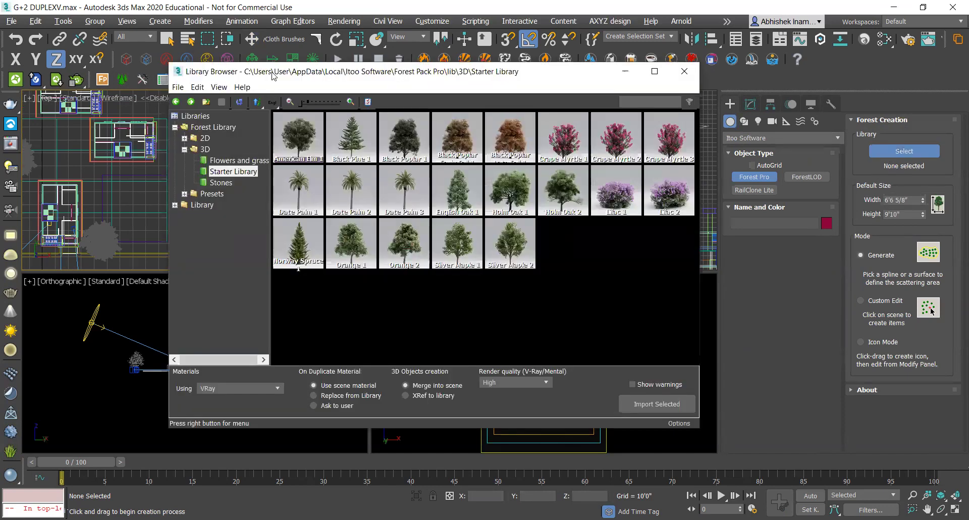
{"action": "left_click_drag", "start_coordinate": [473, 71], "coordinate": [674, 99]}
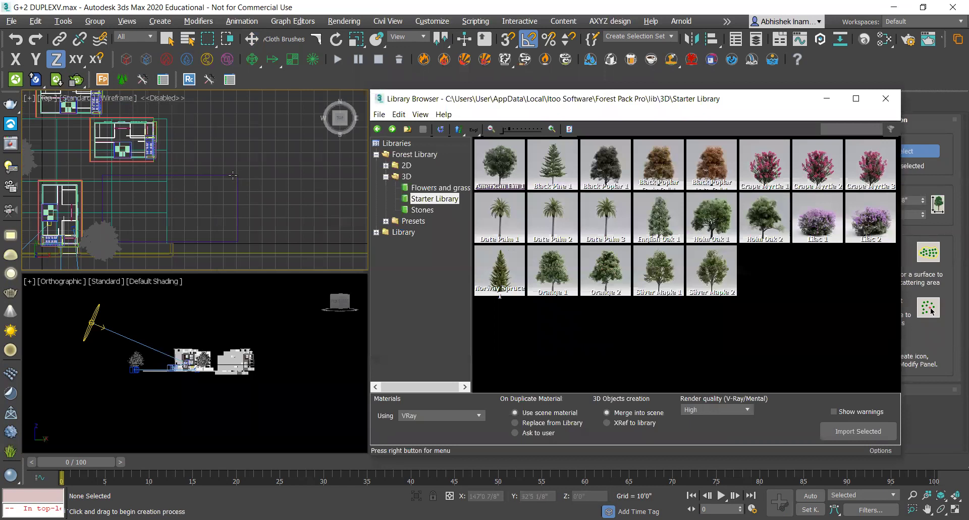
{"action": "left_click", "coordinate": [234, 178]}
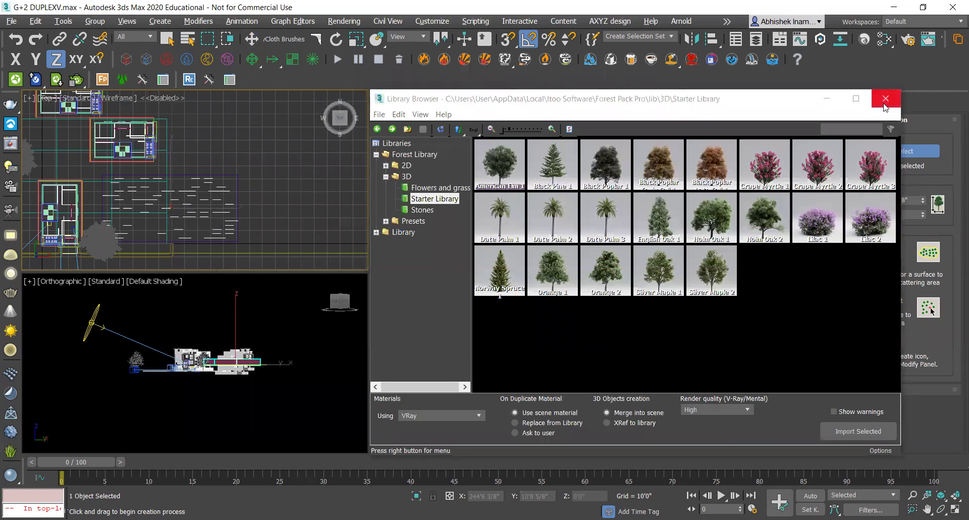
{"action": "scroll", "coordinate": [198, 216], "scroll_direction": "up", "scroll_amount": 3}
{"action": "scroll", "coordinate": [189, 216], "scroll_direction": "up", "scroll_amount": 2}
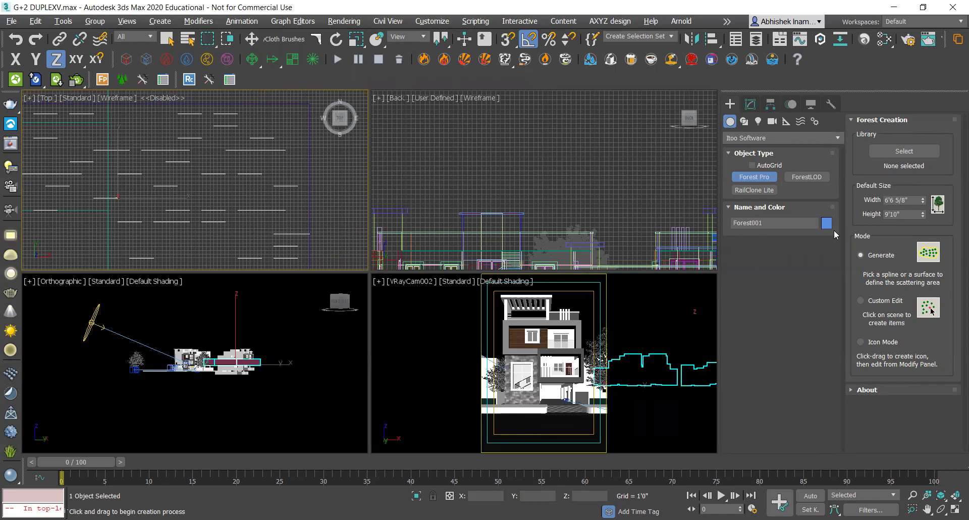
{"action": "left_click", "coordinate": [751, 105]}
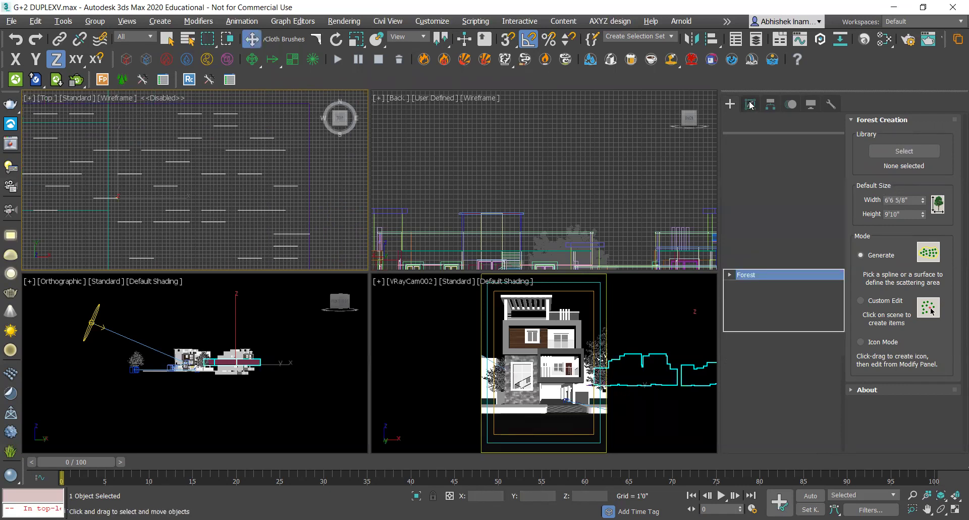
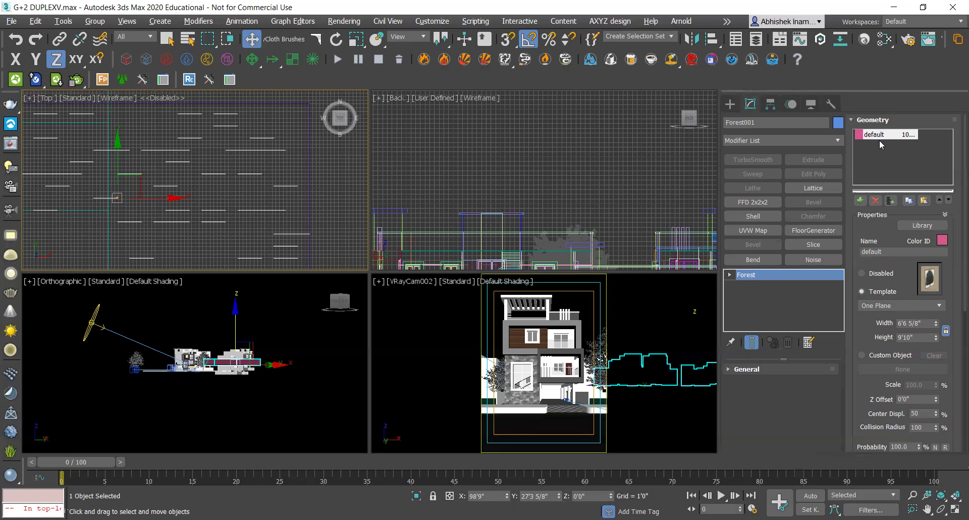
Make Forest001 scatter a custom object, picking the Acer negundo tree in the Top viewport
{"action": "left_click", "coordinate": [908, 135]}
{"action": "left_click", "coordinate": [921, 191]}
{"action": "left_click", "coordinate": [862, 356]}
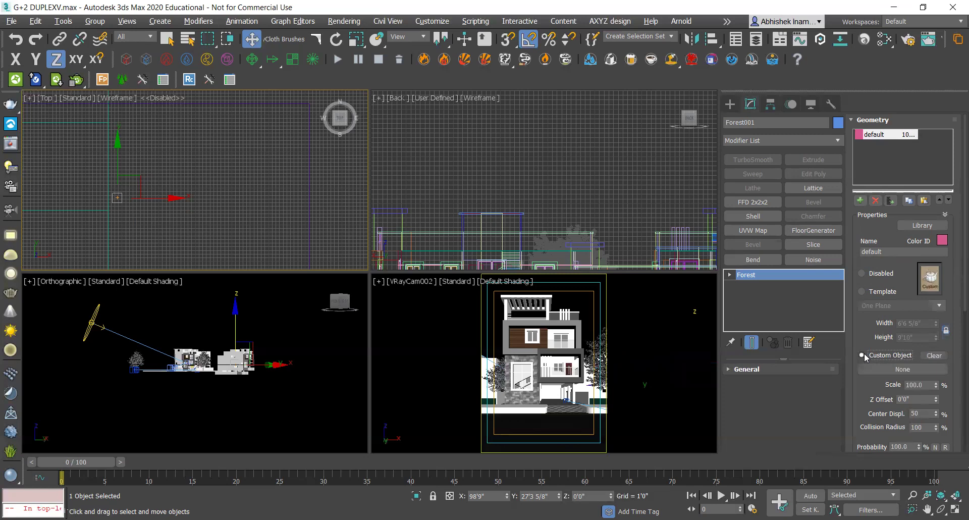
{"action": "left_click", "coordinate": [899, 370]}
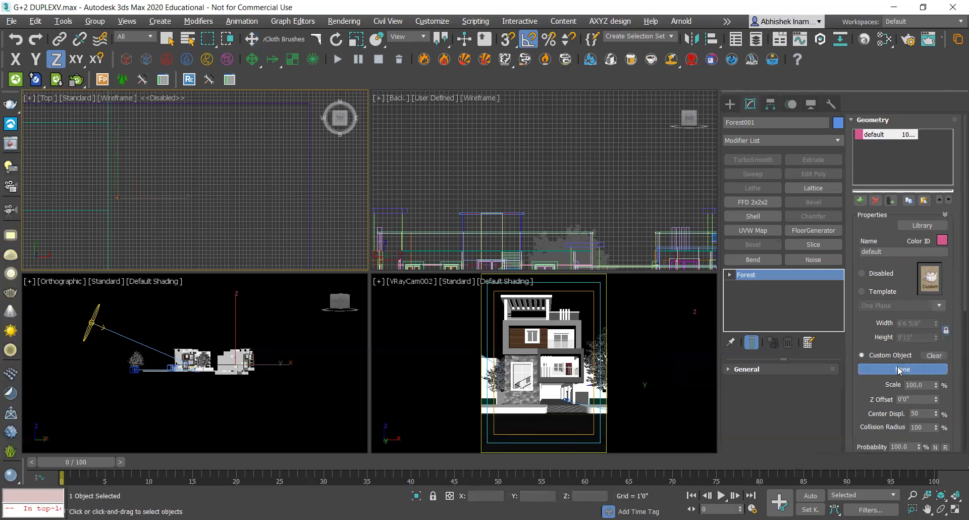
{"action": "scroll", "coordinate": [230, 215], "scroll_direction": "down", "scroll_amount": 5}
{"action": "scroll", "coordinate": [240, 208], "scroll_direction": "up", "scroll_amount": 2}
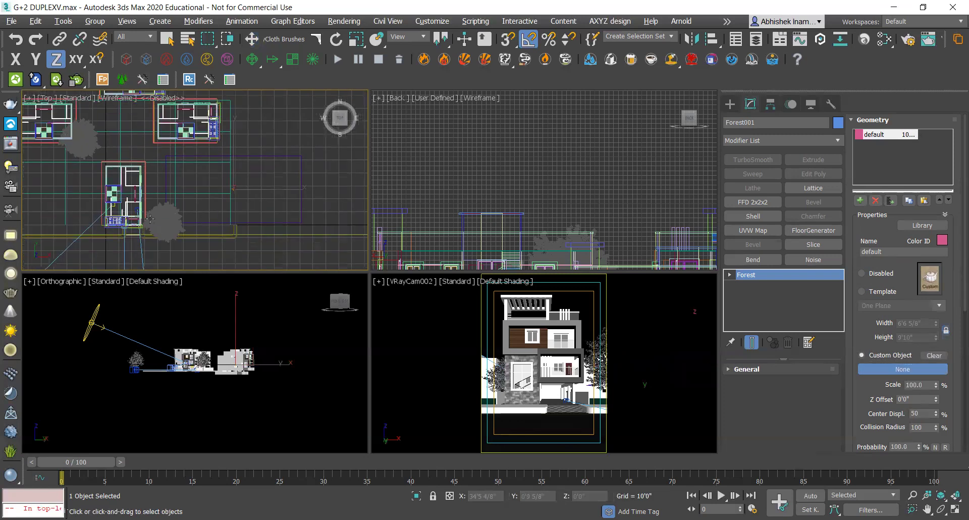
{"action": "key", "text": "w"}
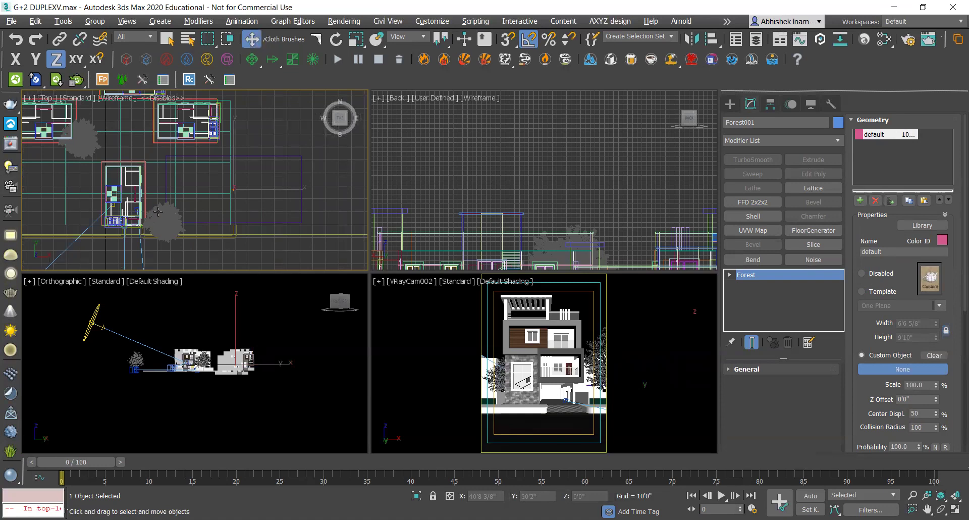
{"action": "left_click", "coordinate": [158, 212]}
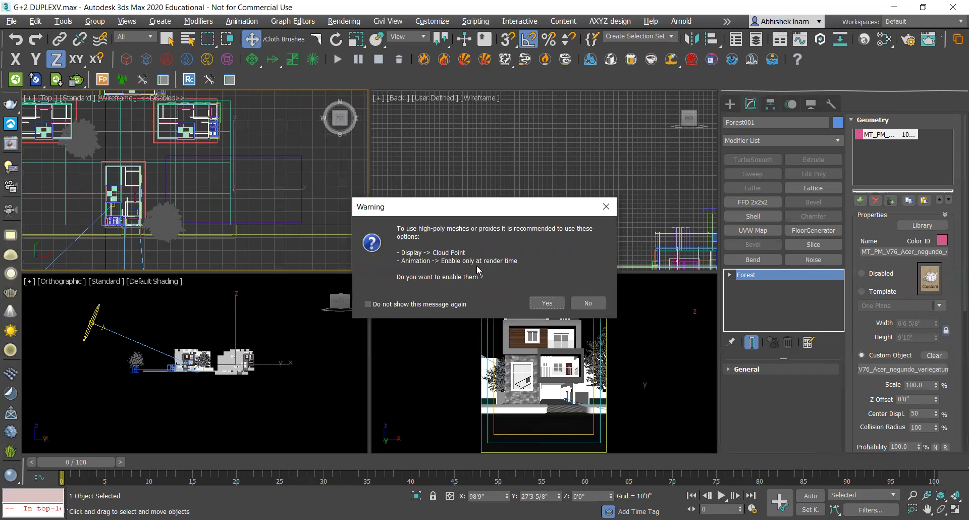
Accept the recommended cloud-point display on the high-poly proxy warning
{"action": "left_click", "coordinate": [544, 305]}
{"action": "left_click", "coordinate": [544, 305]}
{"action": "left_click", "coordinate": [544, 305]}
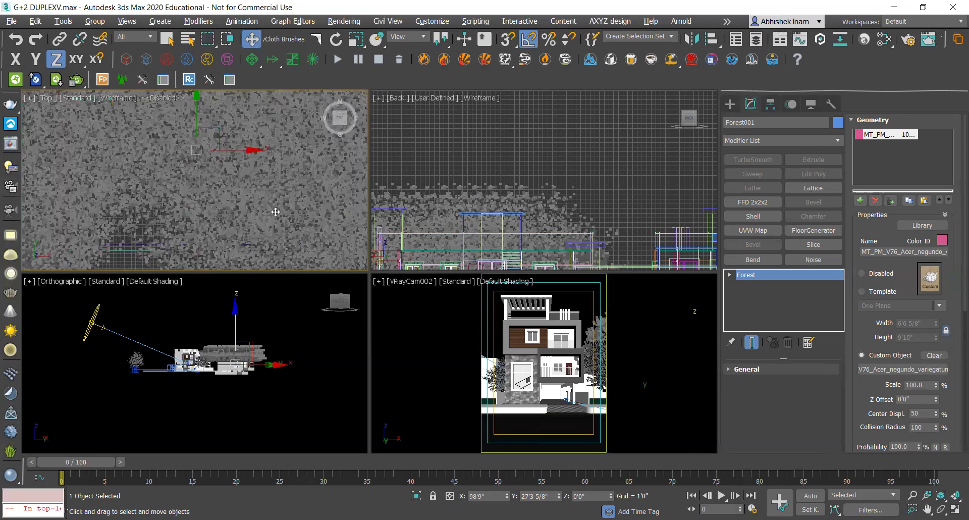
Lower Forest001's Global Scale to 45 and render the camera view
{"action": "scroll", "coordinate": [276, 212], "scroll_direction": "down", "scroll_amount": 3}
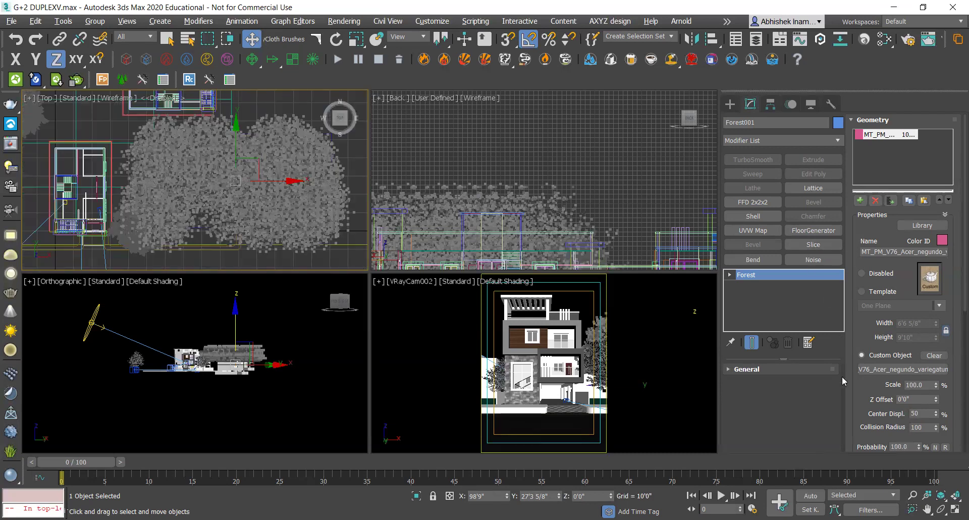
{"action": "scroll", "coordinate": [903, 363], "scroll_direction": "down", "scroll_amount": 2}
{"action": "left_click", "coordinate": [936, 353]}
{"action": "left_click", "coordinate": [936, 358]}
{"action": "left_click_drag", "start_coordinate": [856, 383], "coordinate": [859, 249]}
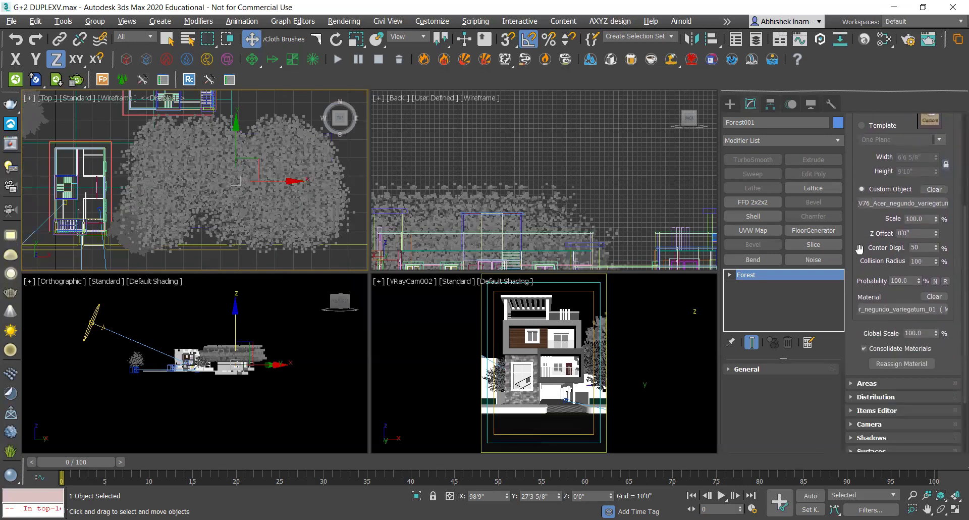
{"action": "mouse_move", "coordinate": [935, 333]}
{"action": "left_mouse_down"}
{"action": "mouse_move", "coordinate": [937, 370]}
{"action": "mouse_move", "coordinate": [936, 361]}
{"action": "left_mouse_up"}
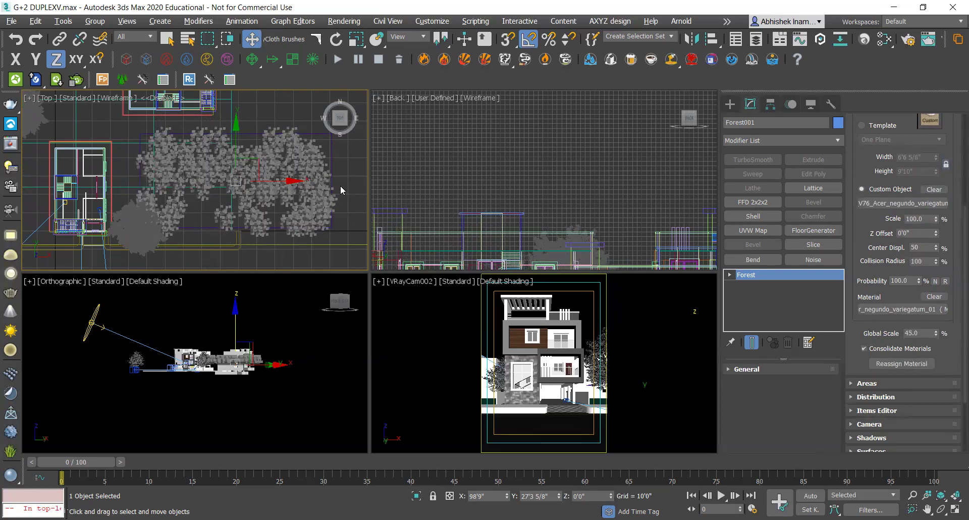
{"action": "key", "text": "shift+q"}
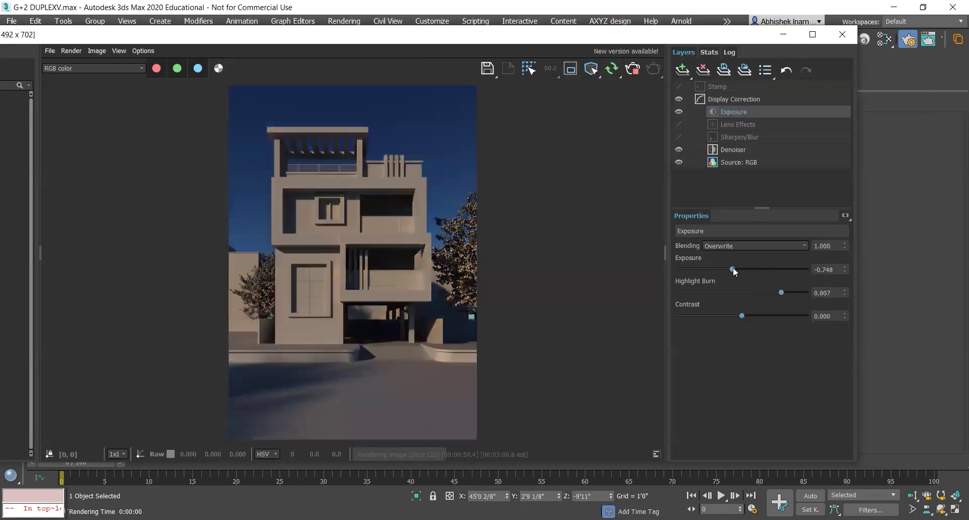
Raise the V-Ray frame buffer Exposure to 0.591 with Highlight Burn 0.469
{"action": "left_click", "coordinate": [750, 269]}
{"action": "left_click_drag", "start_coordinate": [765, 293], "coordinate": [750, 298]}
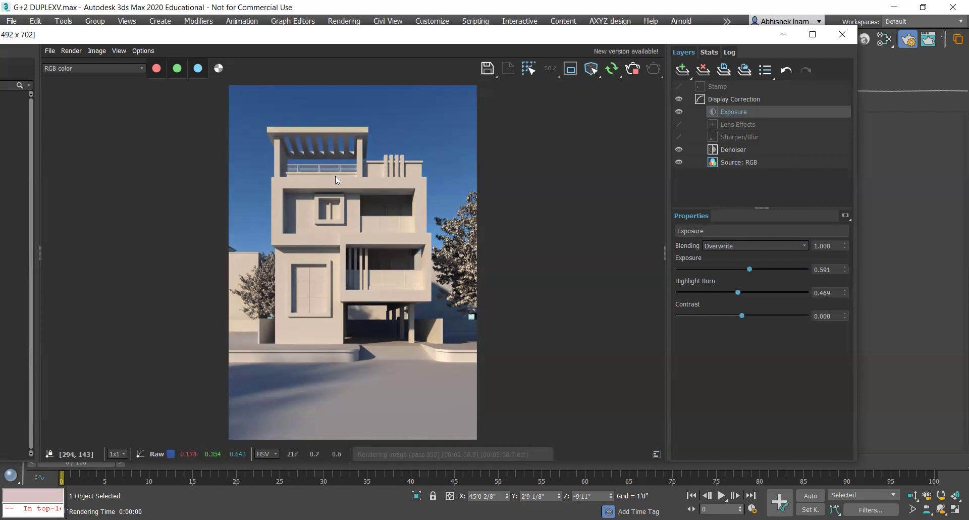
{"action": "scroll", "coordinate": [318, 198], "scroll_direction": "up", "scroll_amount": 2}
{"action": "scroll", "coordinate": [353, 242], "scroll_direction": "up", "scroll_amount": 2}
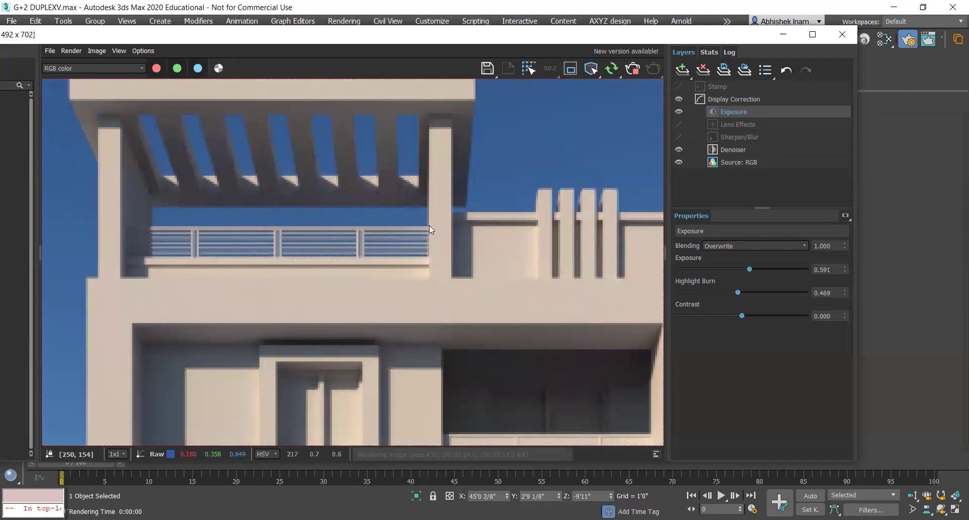
Fit the render to the frame buffer window and bring up V-Ray Render Setup
{"action": "key", "text": "f"}
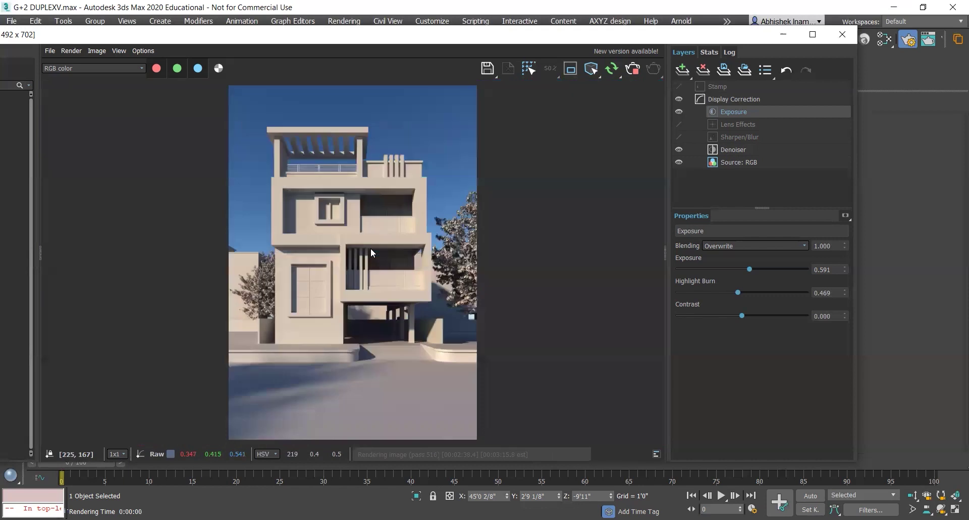
{"action": "scroll", "coordinate": [352, 262], "scroll_direction": "up", "scroll_amount": 2}
{"action": "right_click", "coordinate": [109, 56]}
{"action": "right_click", "coordinate": [322, 139]}
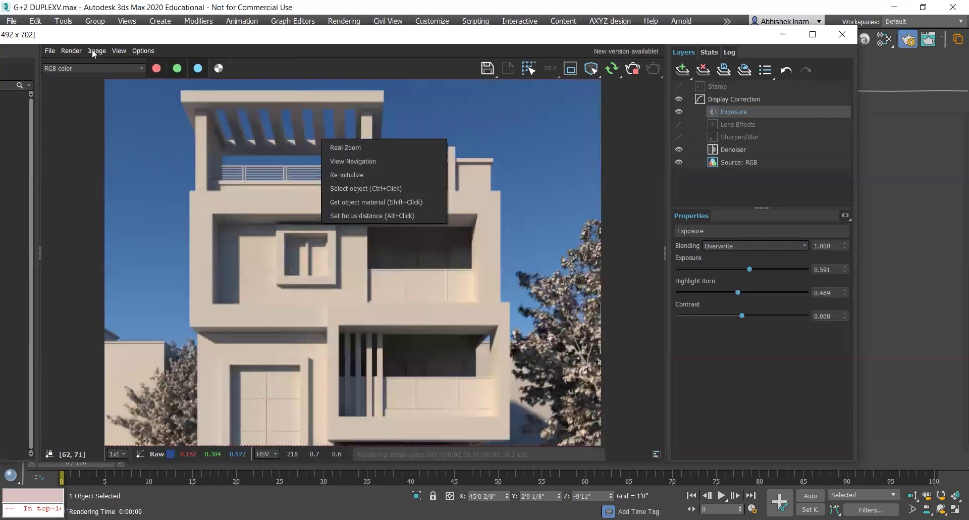
{"action": "left_click", "coordinate": [119, 50]}
{"action": "left_click", "coordinate": [151, 130]}
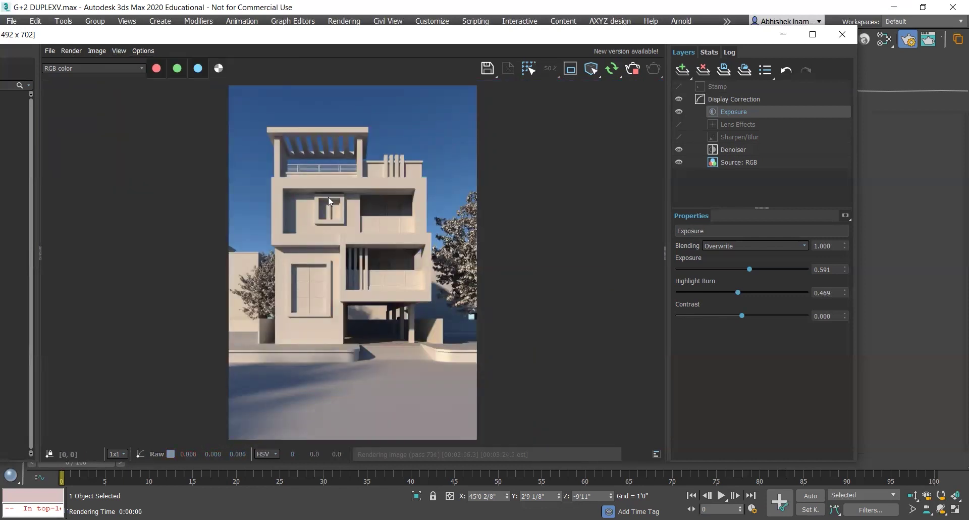
{"action": "key", "text": "F10"}
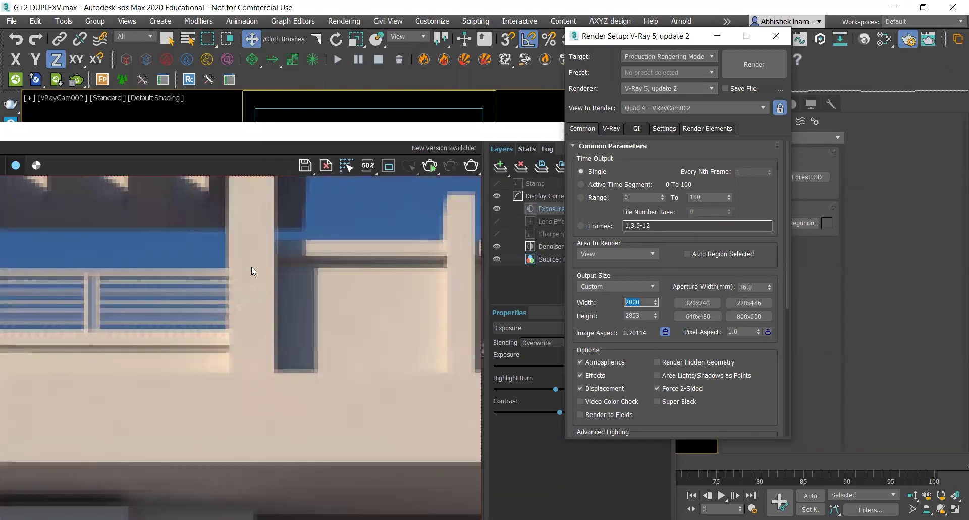
Set the Print Size Wizard to 600 DPI on A4 paper
{"action": "mouse_move", "coordinate": [630, 39]}
{"action": "left_mouse_down"}
{"action": "mouse_move", "coordinate": [752, 70]}
{"action": "mouse_move", "coordinate": [791, 62]}
{"action": "left_mouse_up"}
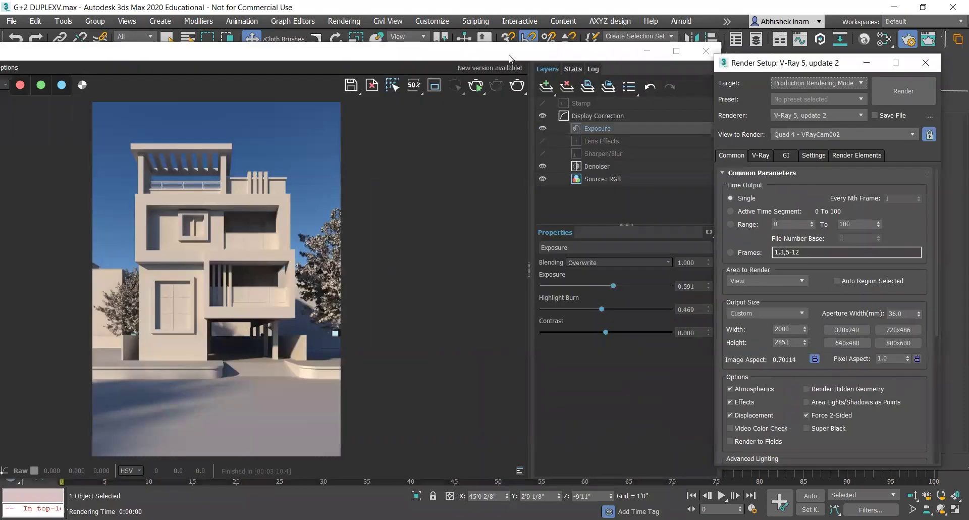
{"action": "left_click", "coordinate": [344, 21]}
{"action": "left_click", "coordinate": [368, 309]}
{"action": "left_click", "coordinate": [492, 183]}
{"action": "left_click", "coordinate": [453, 127]}
{"action": "left_click_drag", "start_coordinate": [455, 96], "coordinate": [674, 96]}
{"action": "left_click", "coordinate": [651, 180]}
Switch the print to portrait, start the 4960 x 7015 render, and reopen the Print Size Wizard
{"action": "left_click", "coordinate": [759, 123]}
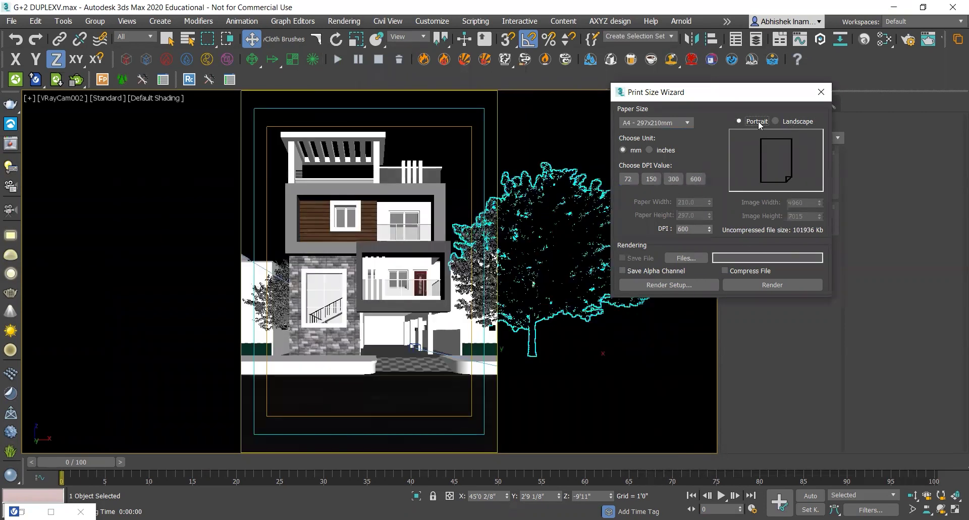
{"action": "left_click", "coordinate": [694, 257]}
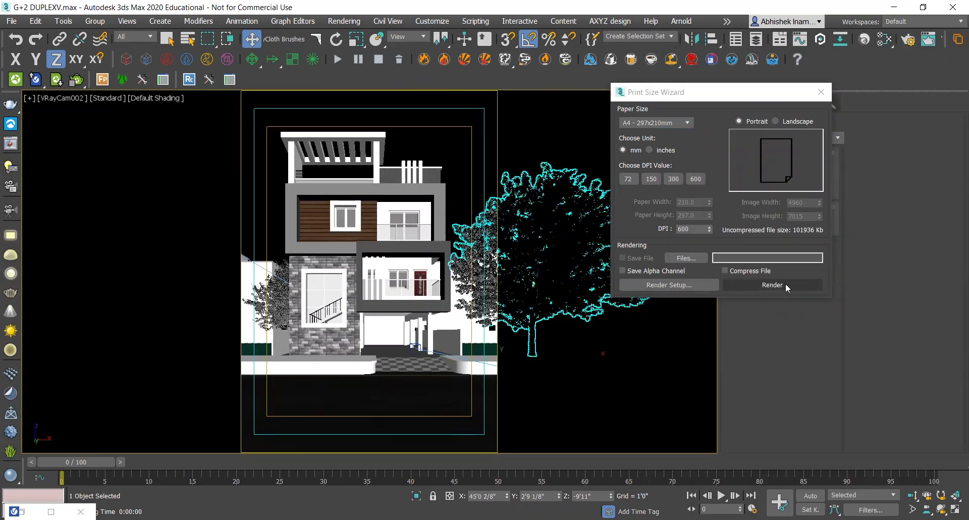
{"action": "left_click", "coordinate": [821, 92]}
{"action": "left_click", "coordinate": [341, 21]}
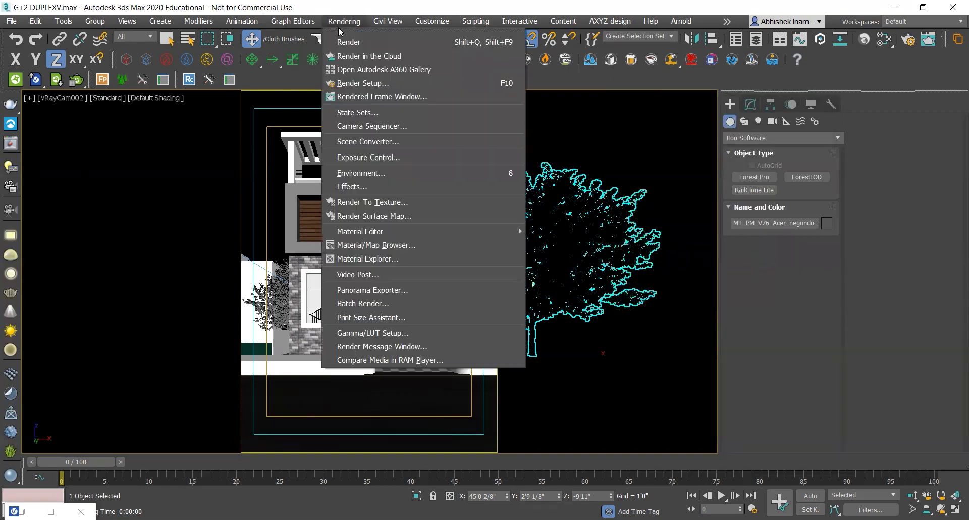
{"action": "left_click", "coordinate": [371, 317]}
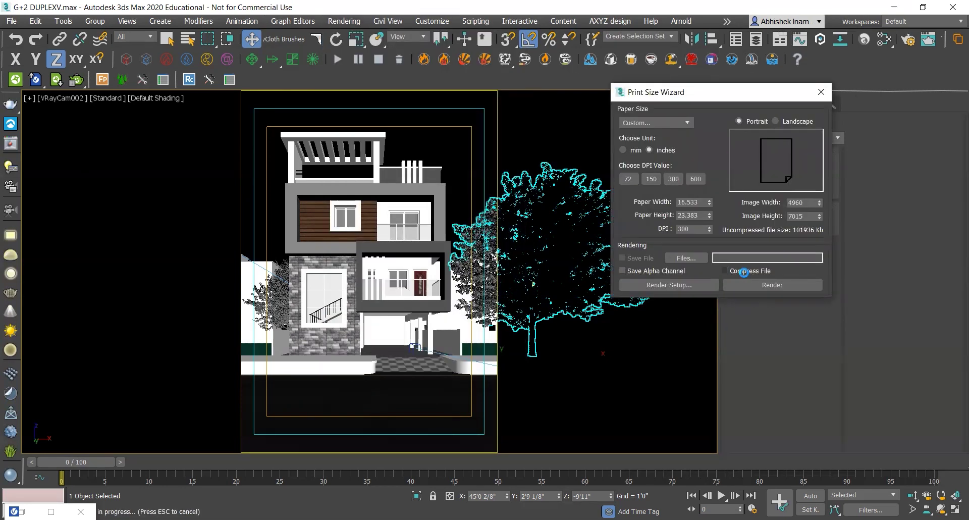